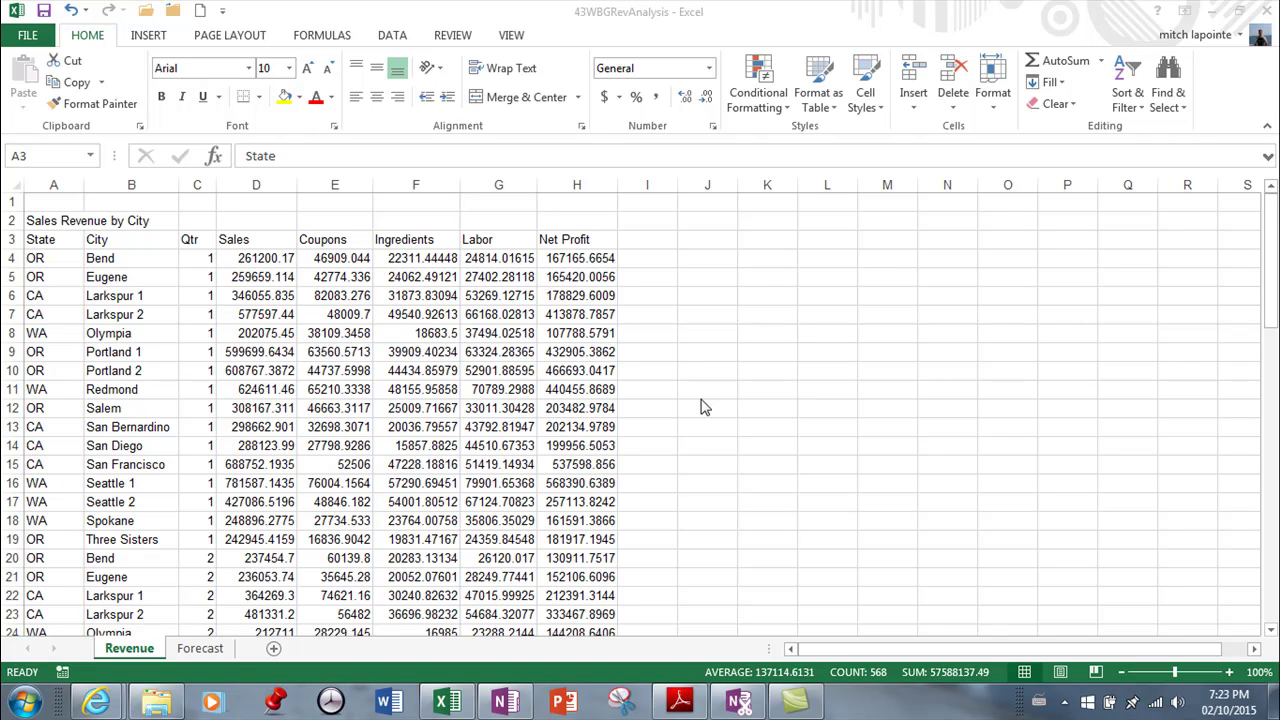
Scroll through the Sales Revenue by City data to check the A3:H73 range.
scroll(690, 405, down, 7)
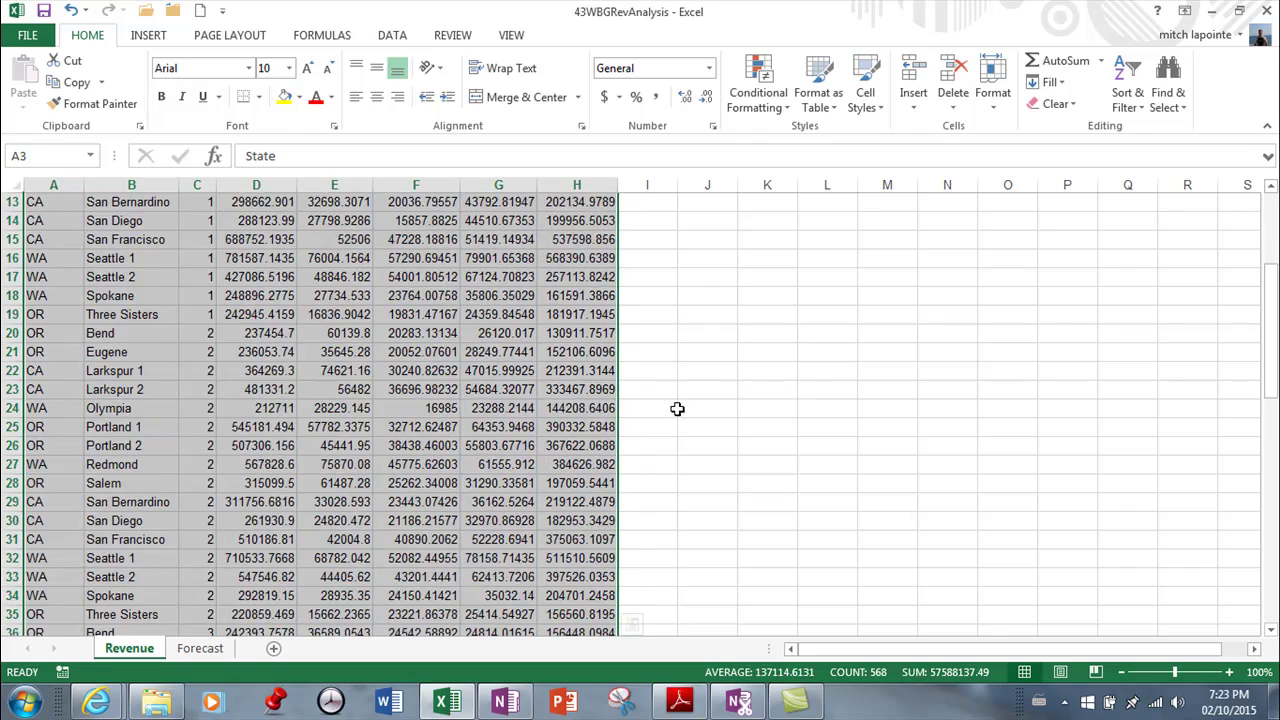
scroll(690, 390, up, 7)
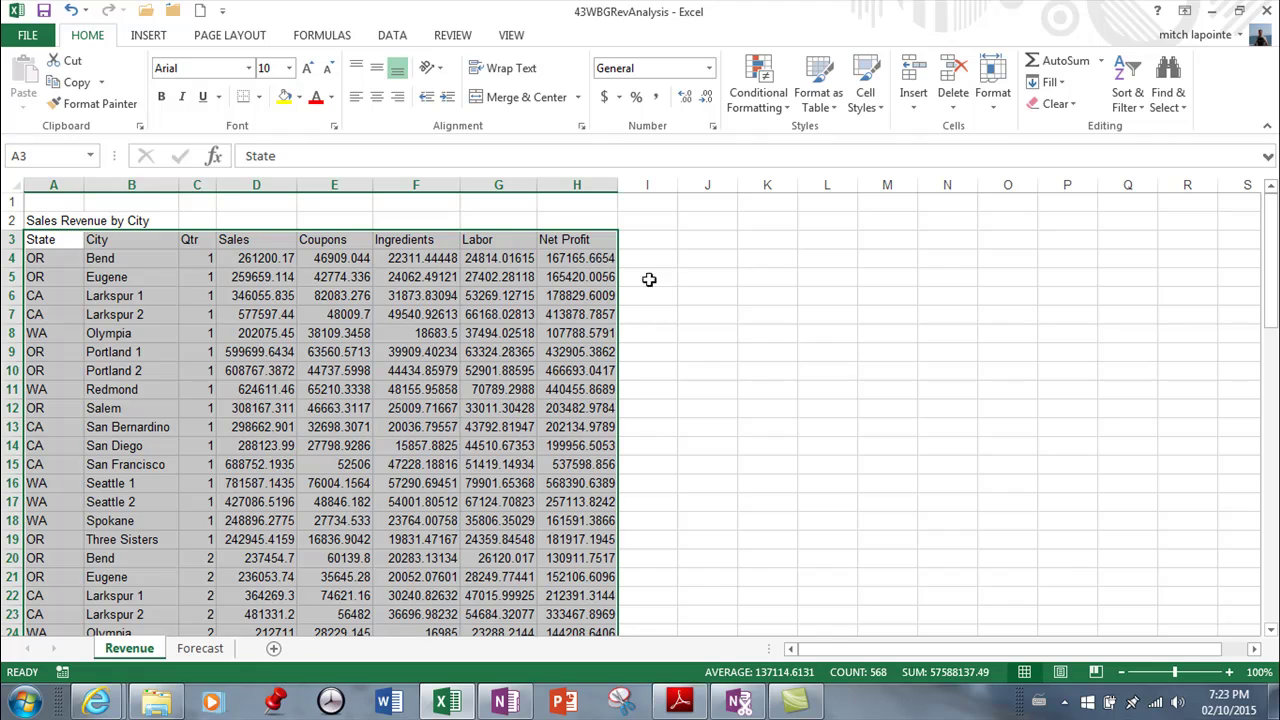
scroll(689, 295, down, 3)
scroll(689, 290, down, 17)
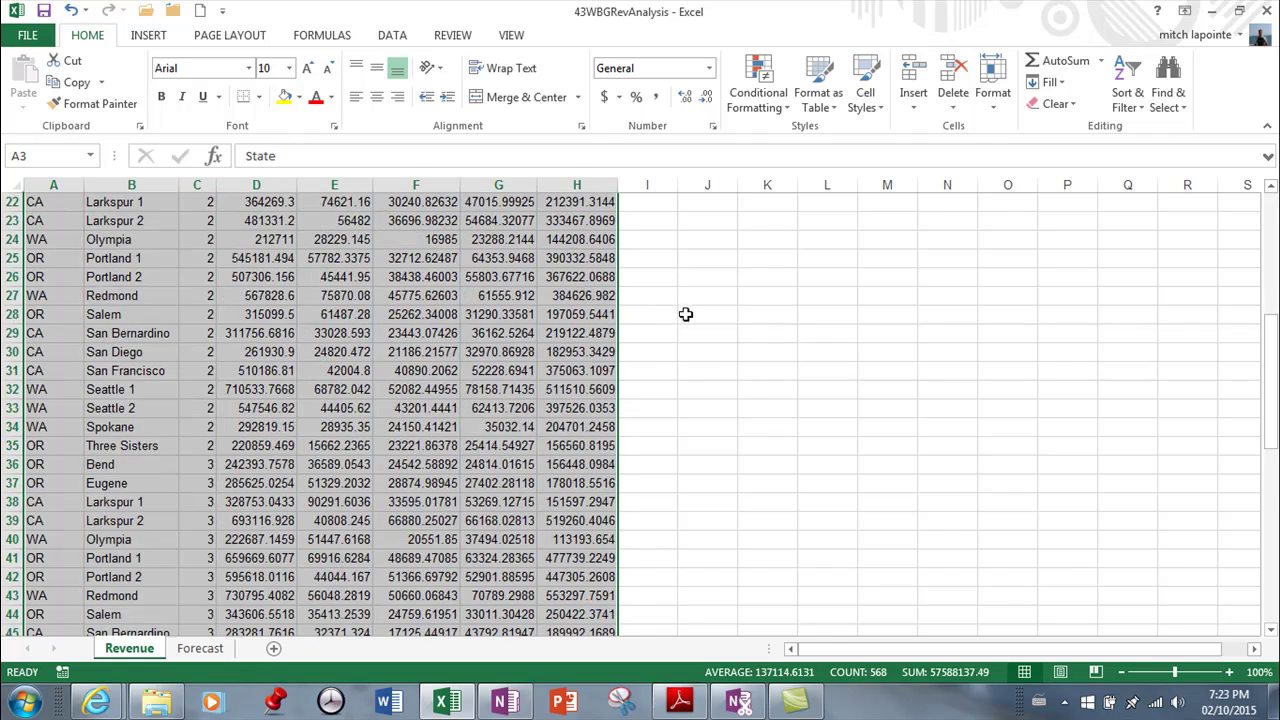
scroll(671, 333, up, 20)
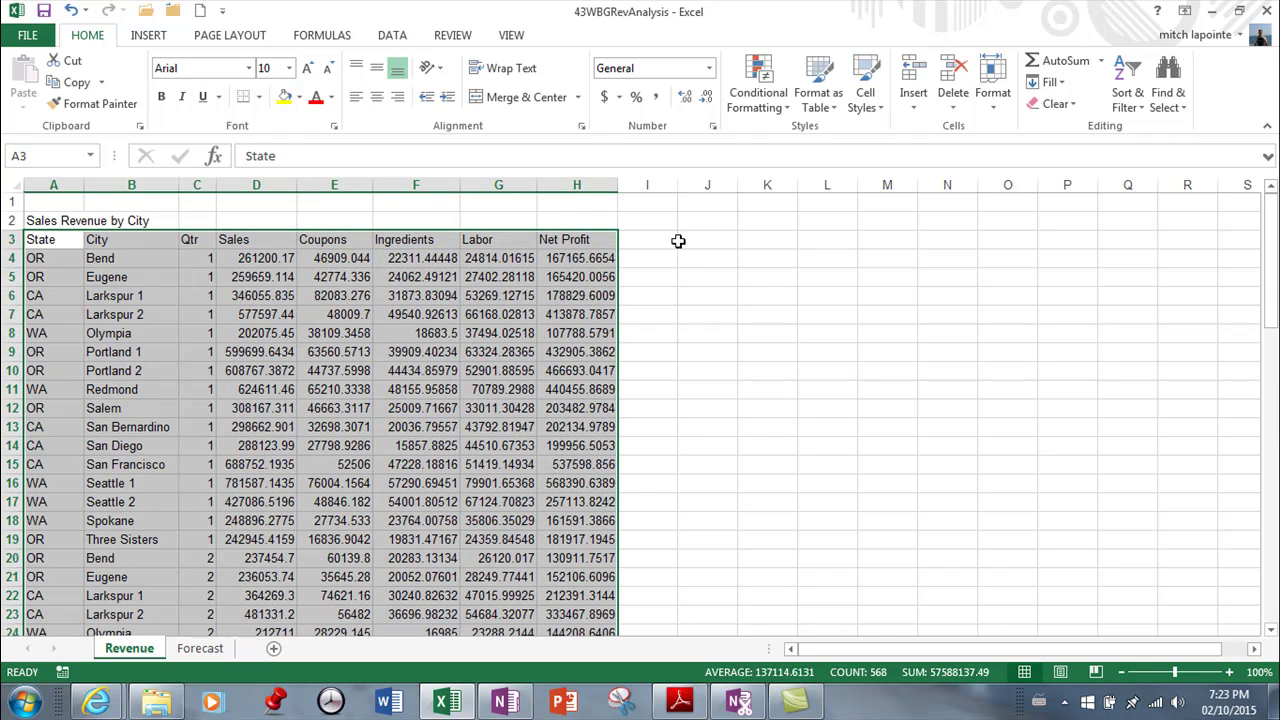
Format A3:H73 as a table with headers, using a red banded table style.
click(836, 116)
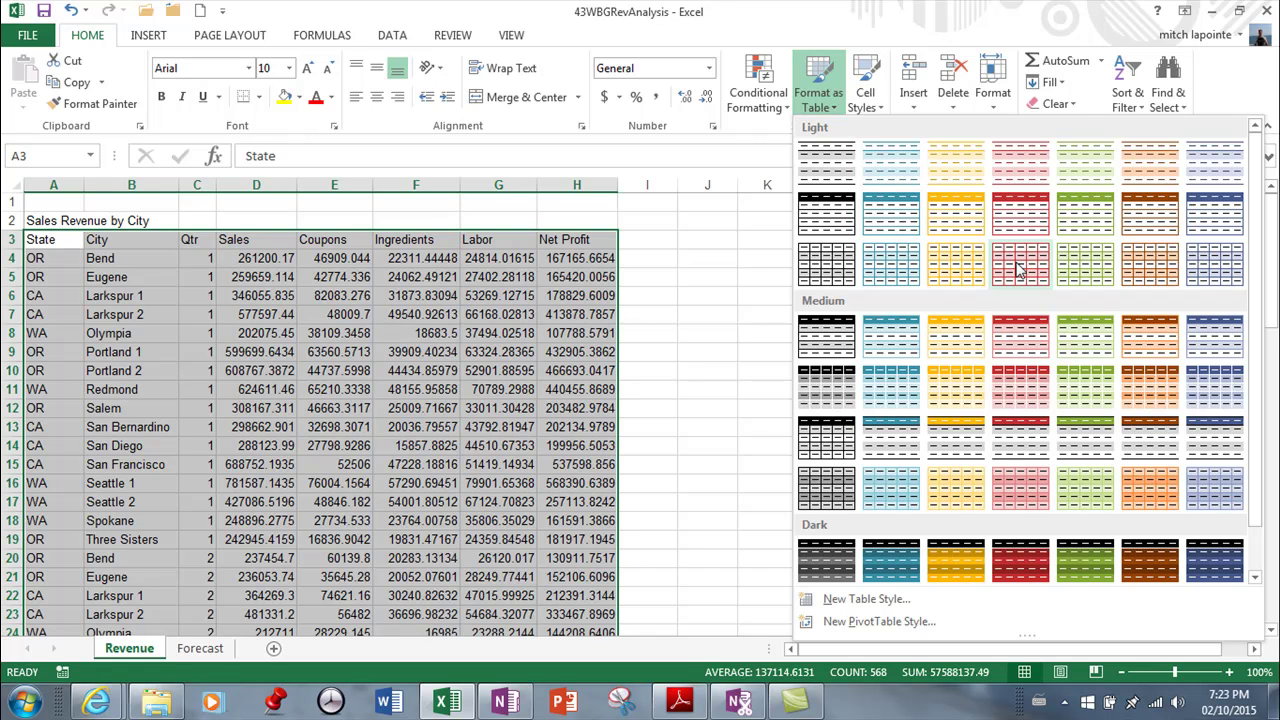
click(1011, 227)
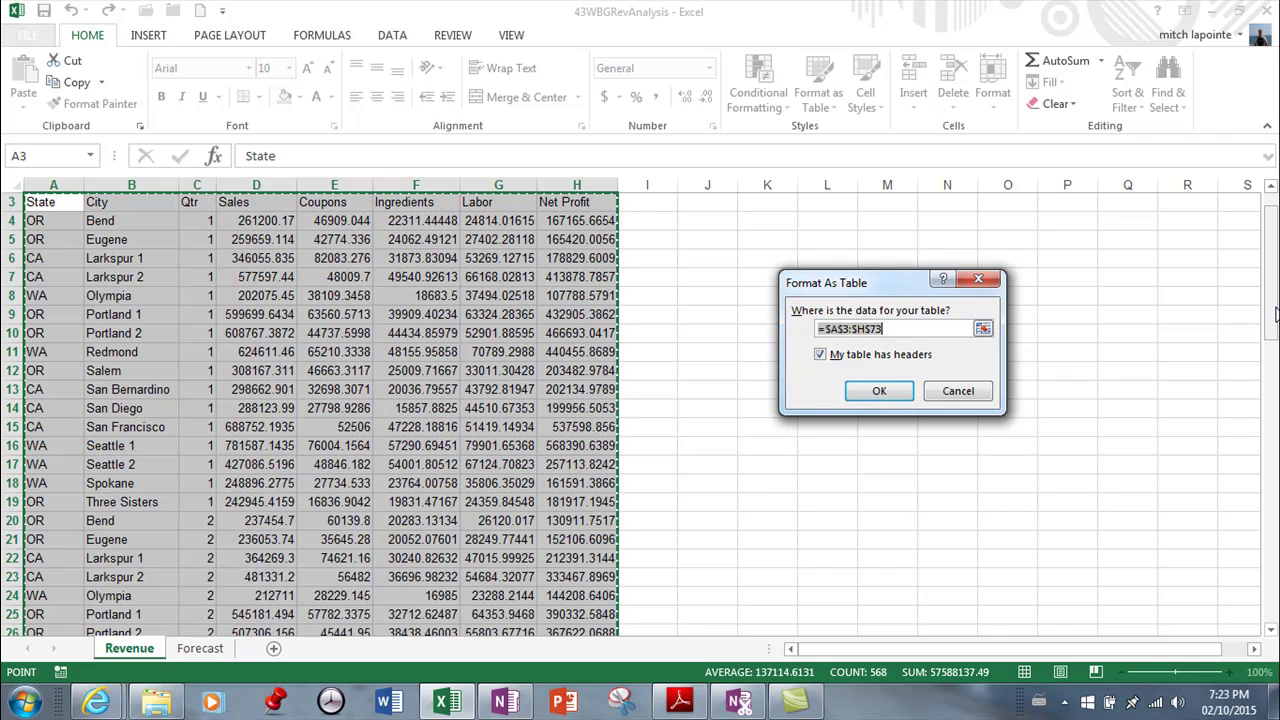
click(878, 392)
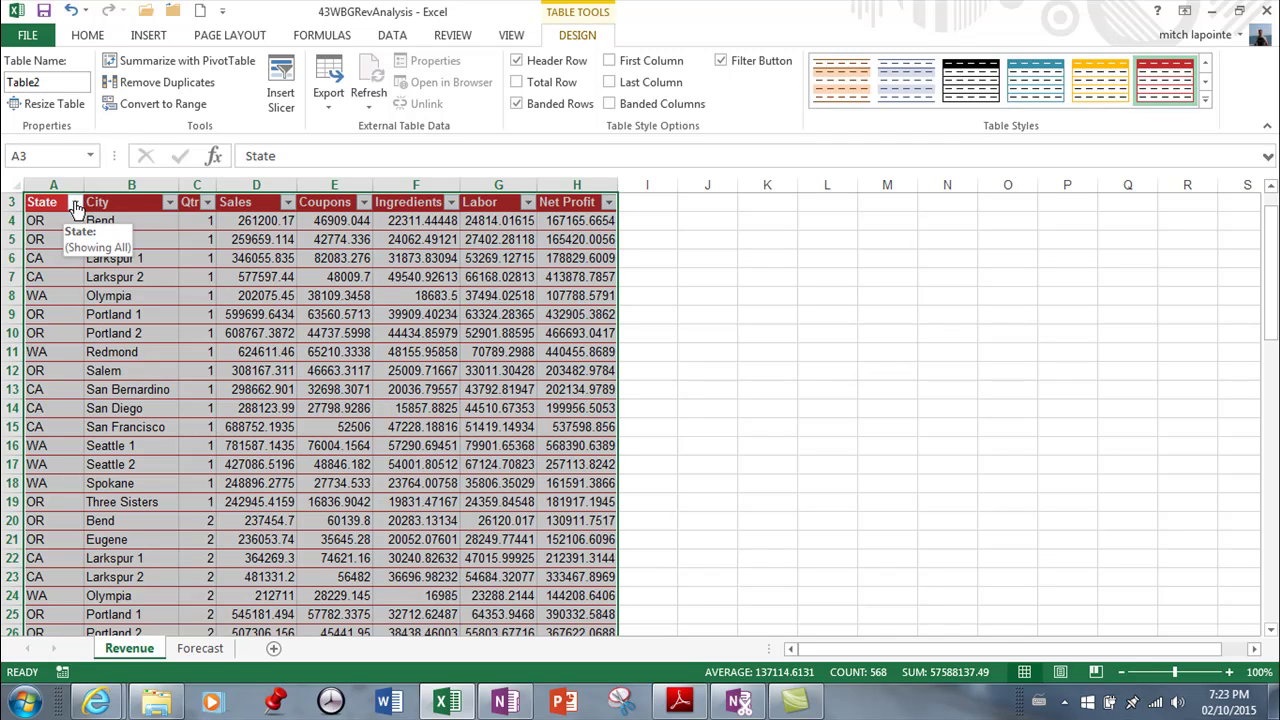
Sort the table by State A to Z, then select H16 and scroll through the sorted rows.
click(76, 204)
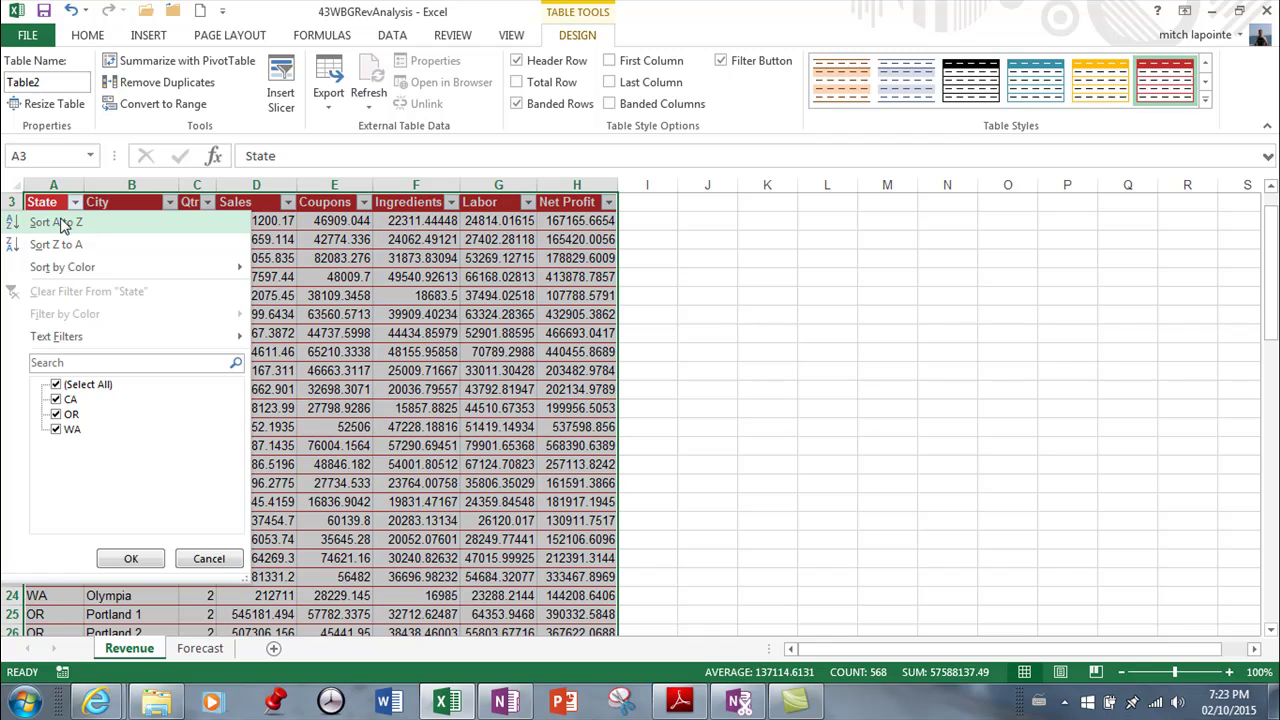
click(62, 224)
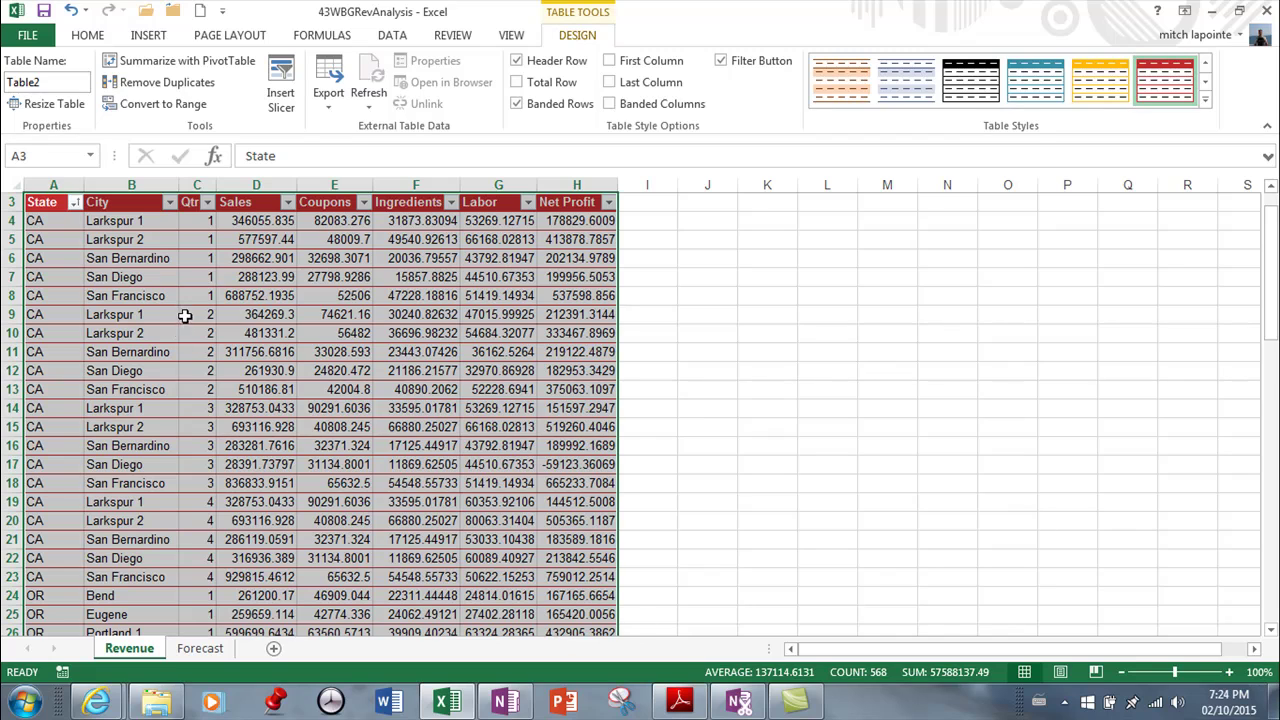
click(528, 448)
scroll(449, 414, down, 4)
scroll(262, 463, down, 12)
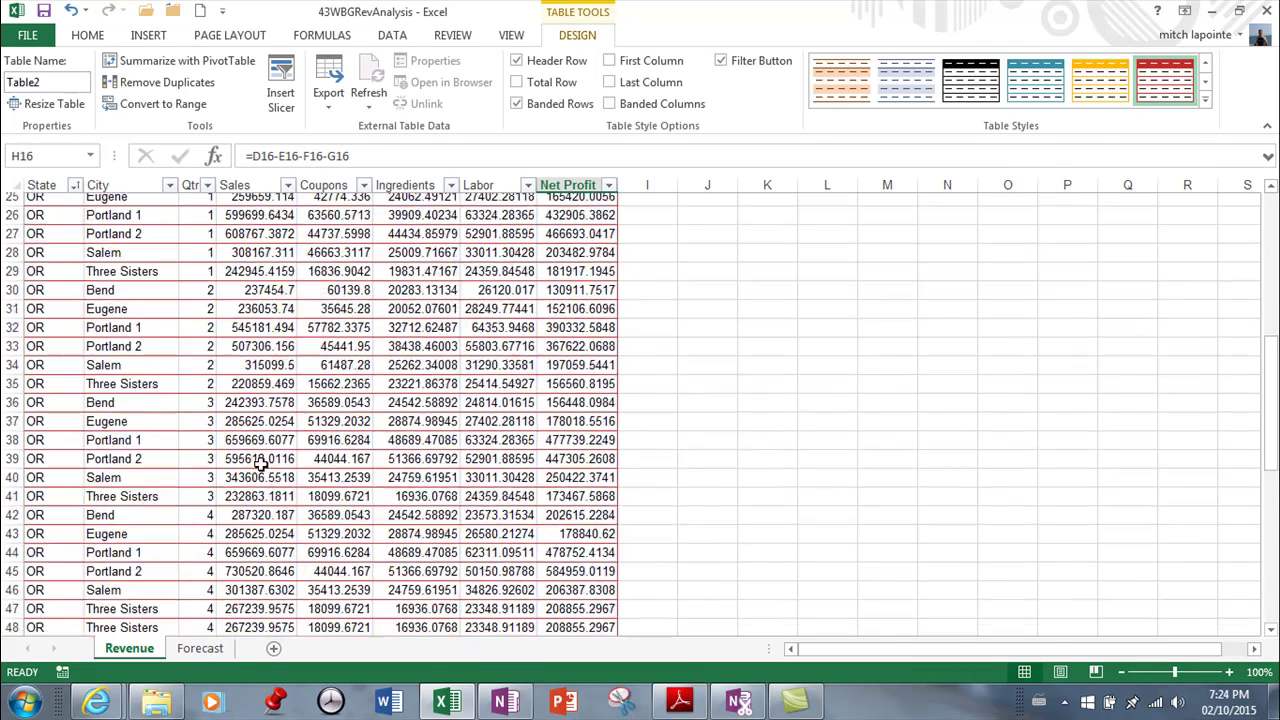
scroll(265, 455, down, 1)
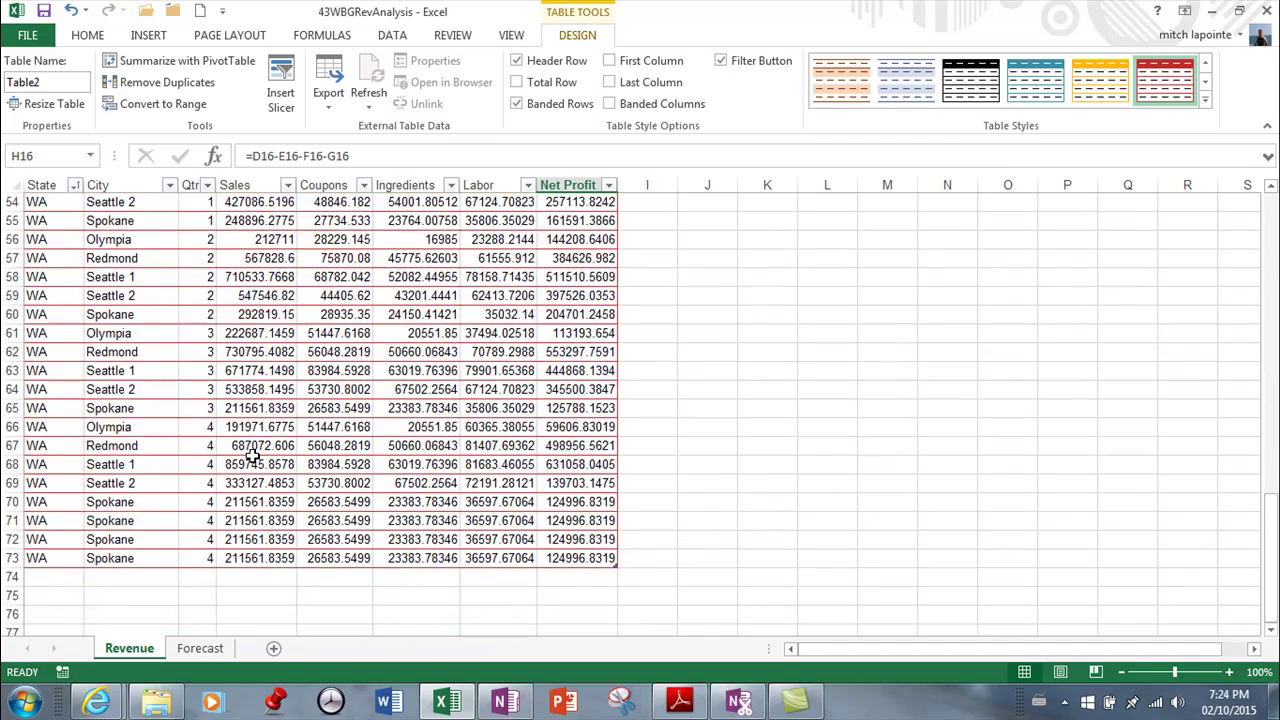
scroll(265, 450, up, 14)
scroll(265, 440, up, 4)
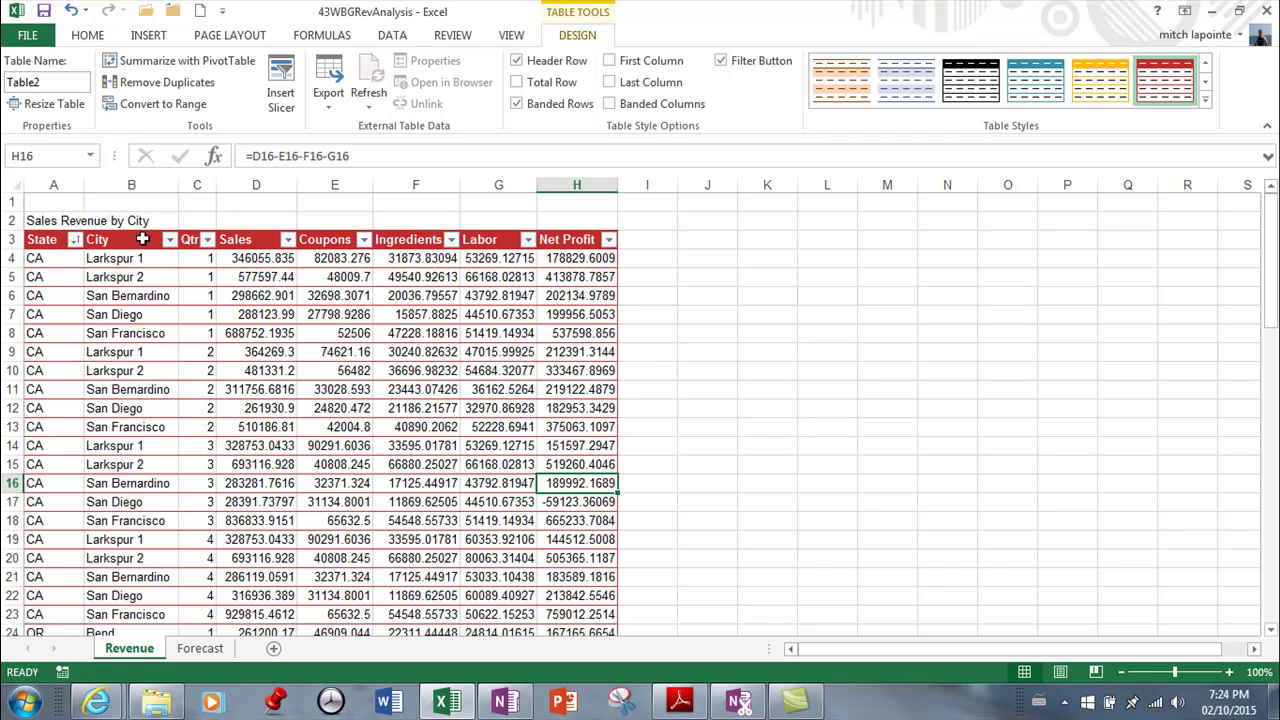
Use Custom Sort to order the table by State, then by City, both A to Z.
click(74, 240)
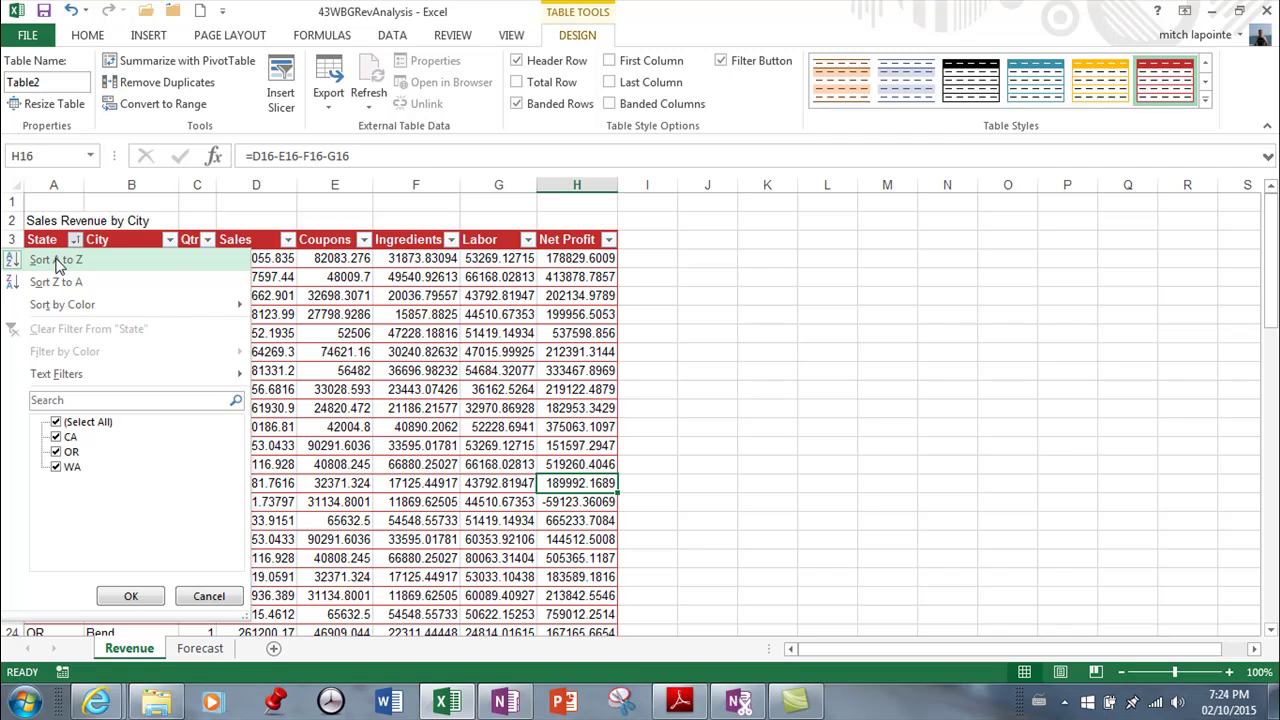
mouse_move(60, 312)
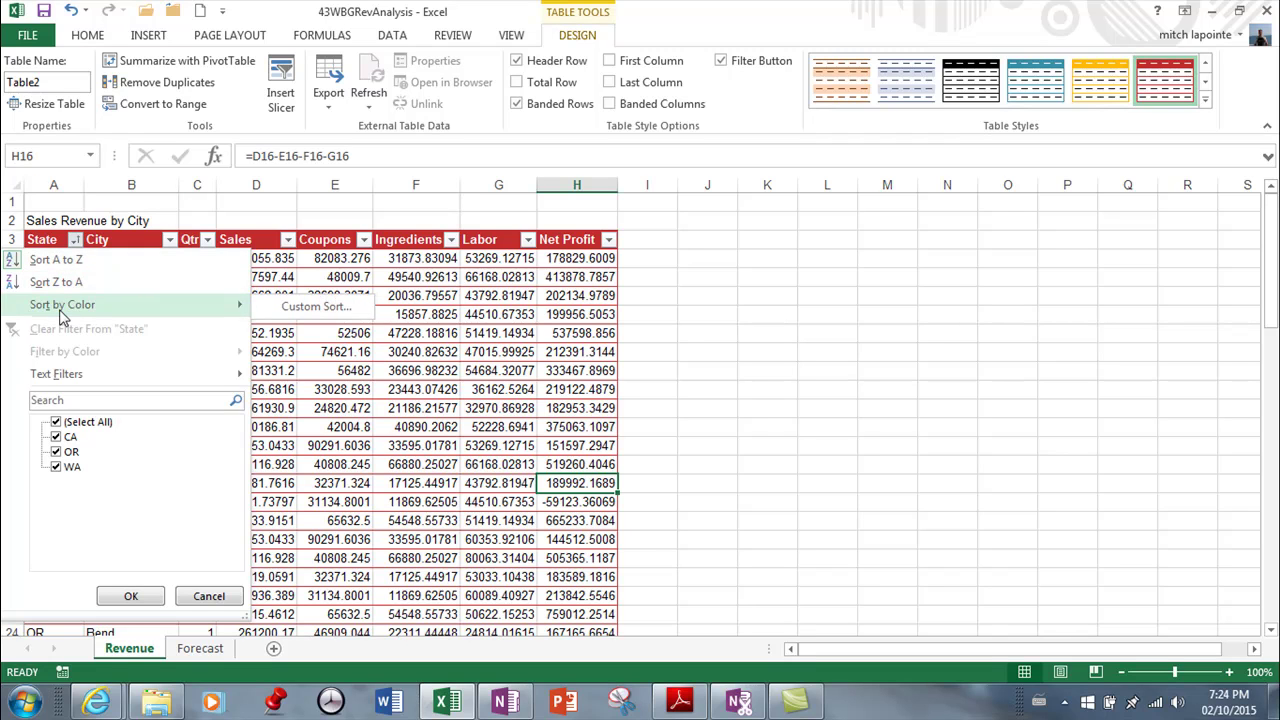
click(312, 308)
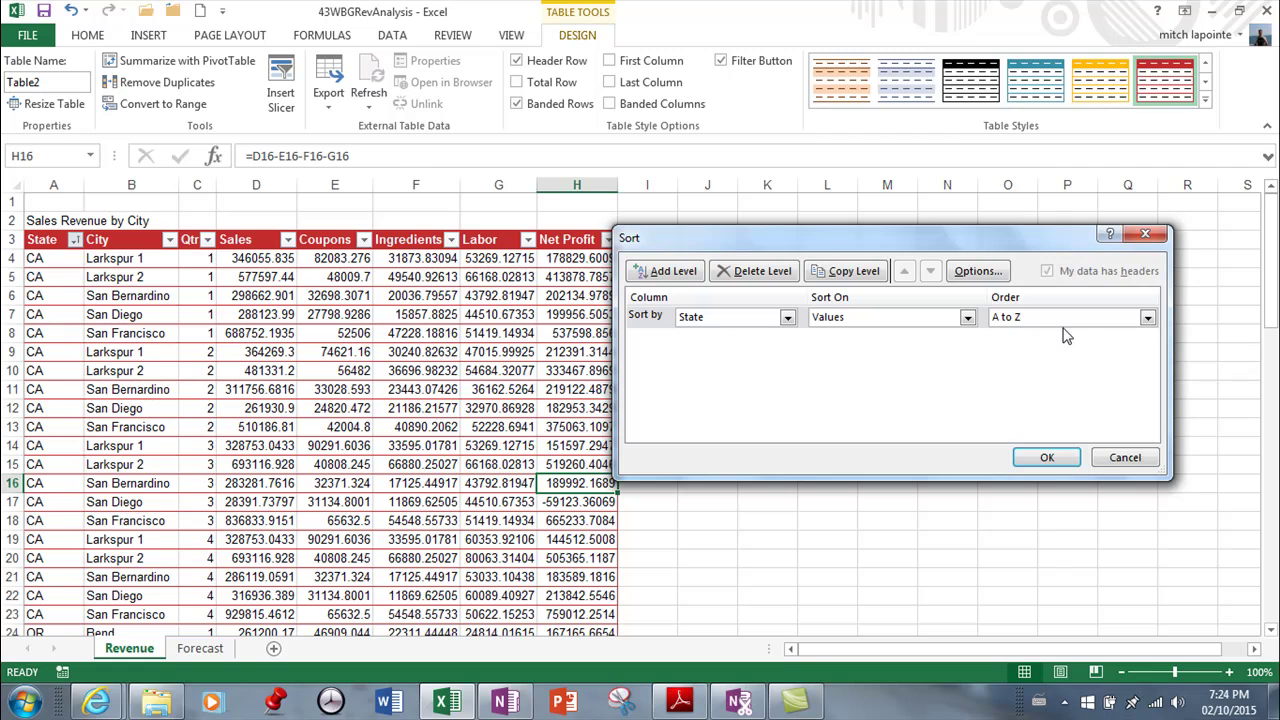
click(673, 271)
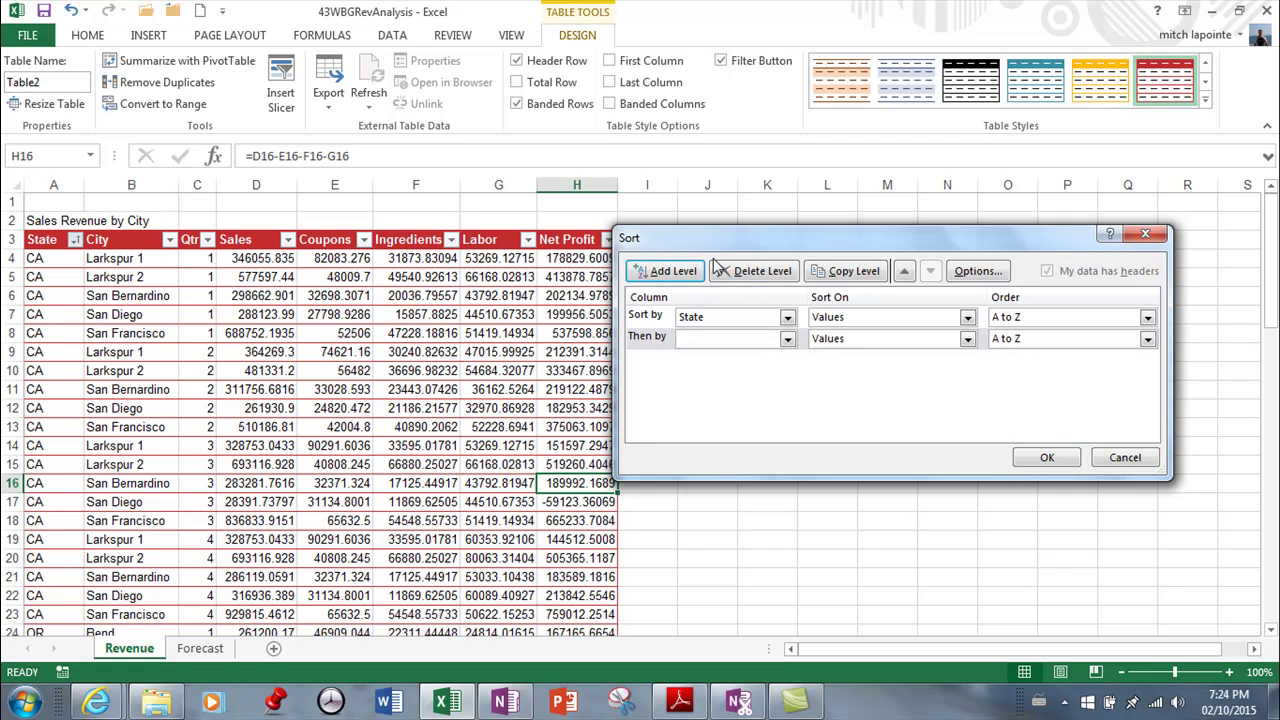
click(787, 339)
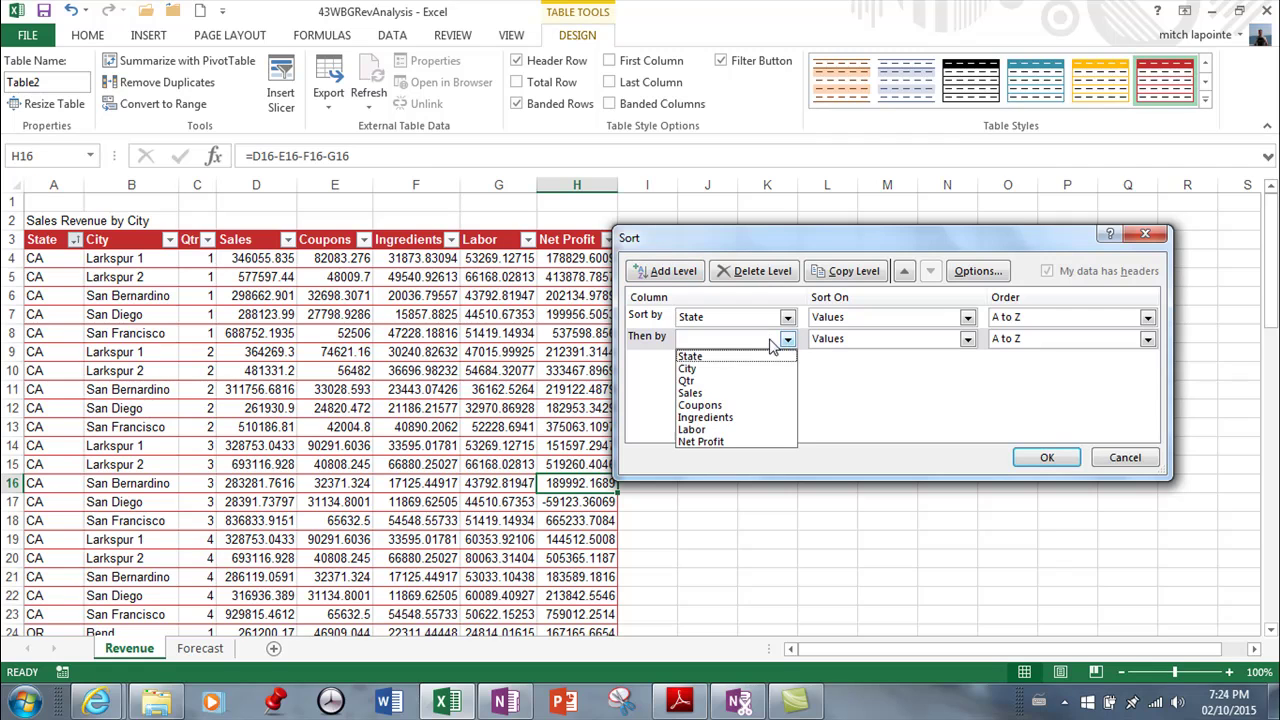
click(718, 369)
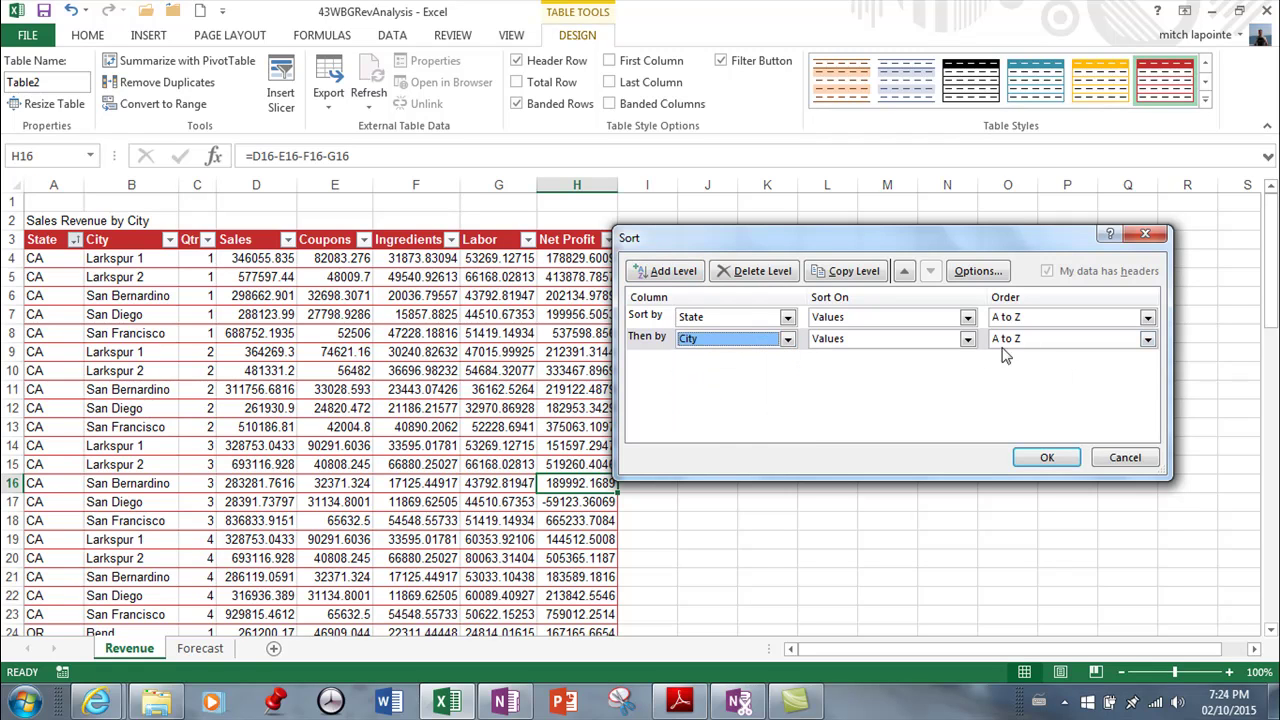
click(1050, 458)
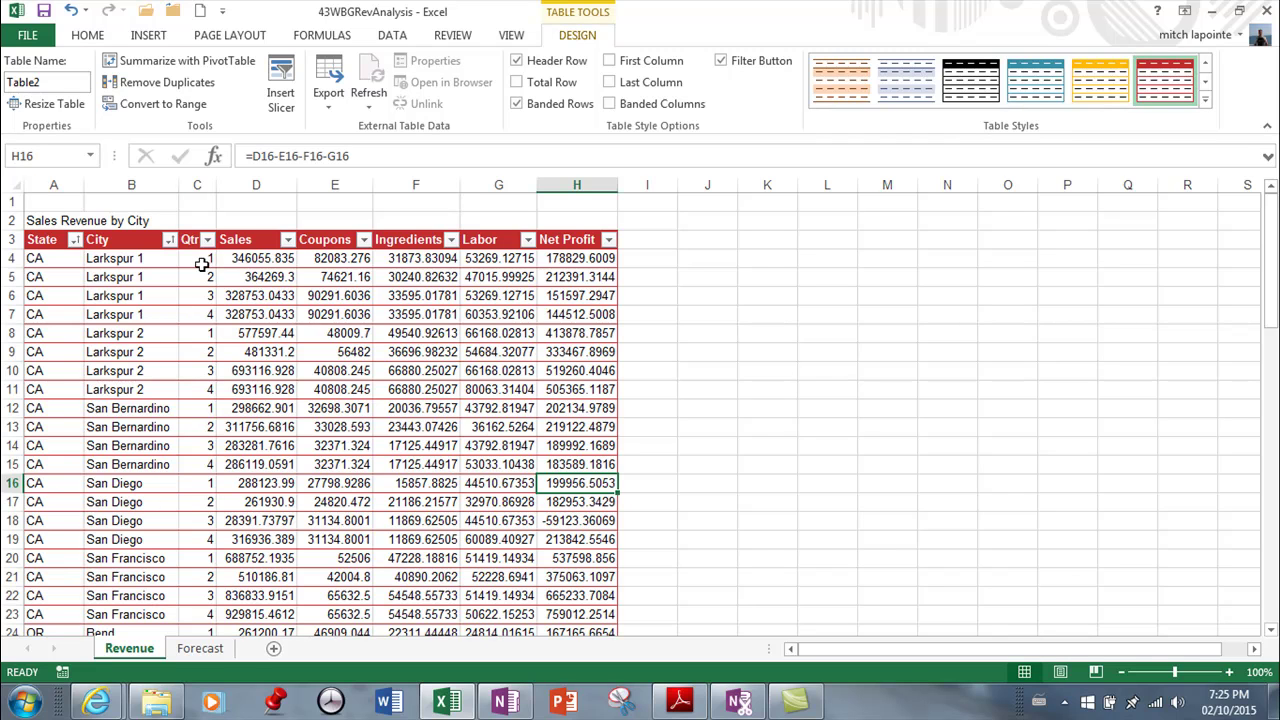
In Custom Sort, add Qtr as the third sort level and apply it.
click(171, 241)
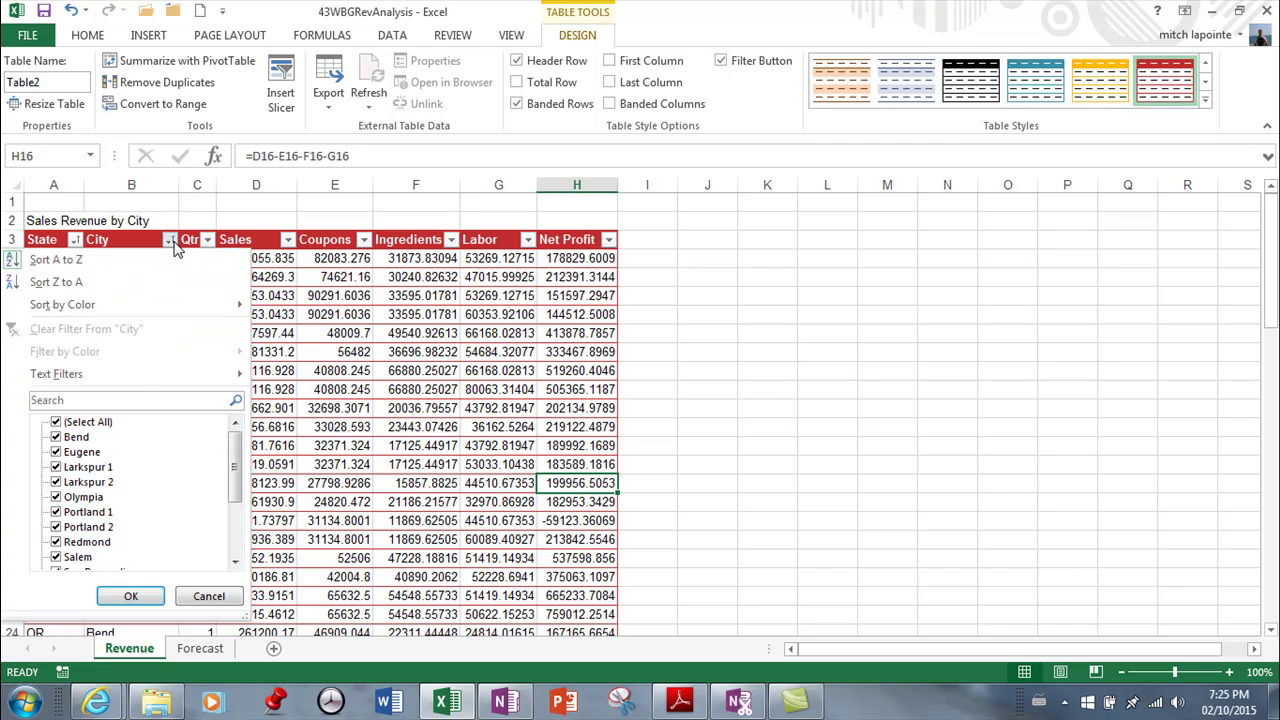
mouse_move(214, 309)
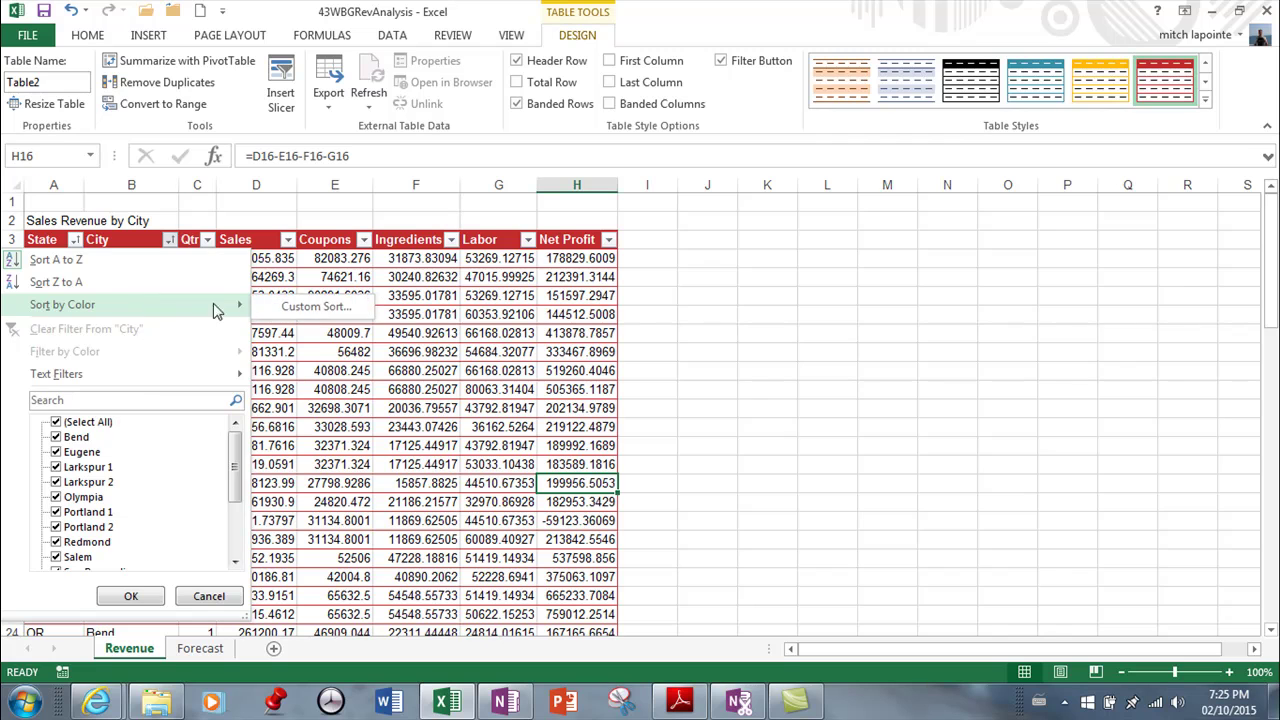
click(316, 307)
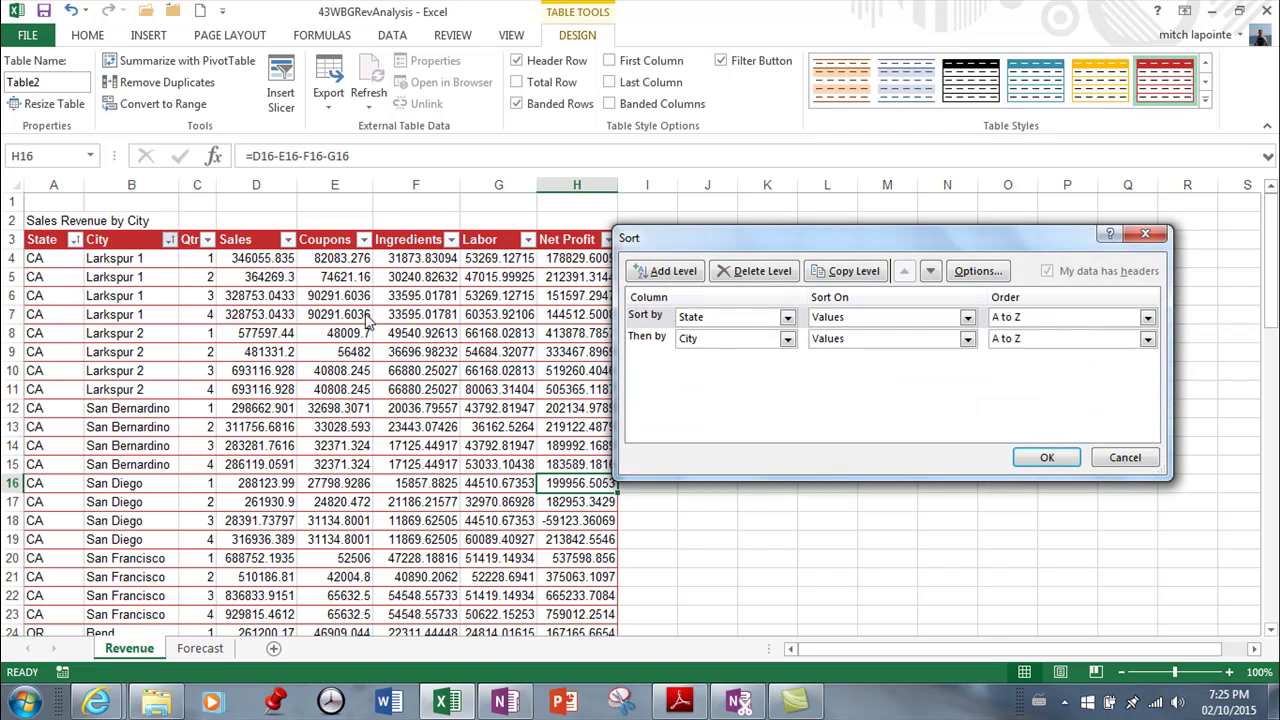
click(665, 271)
click(787, 362)
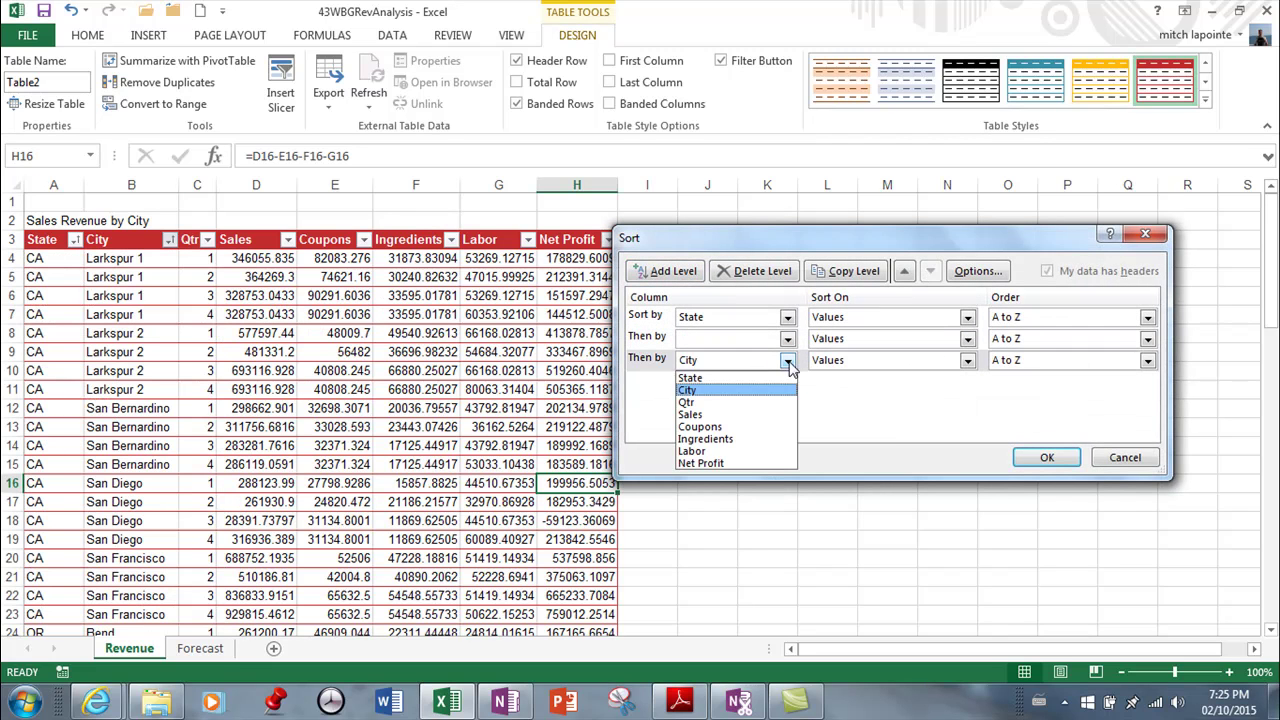
click(687, 402)
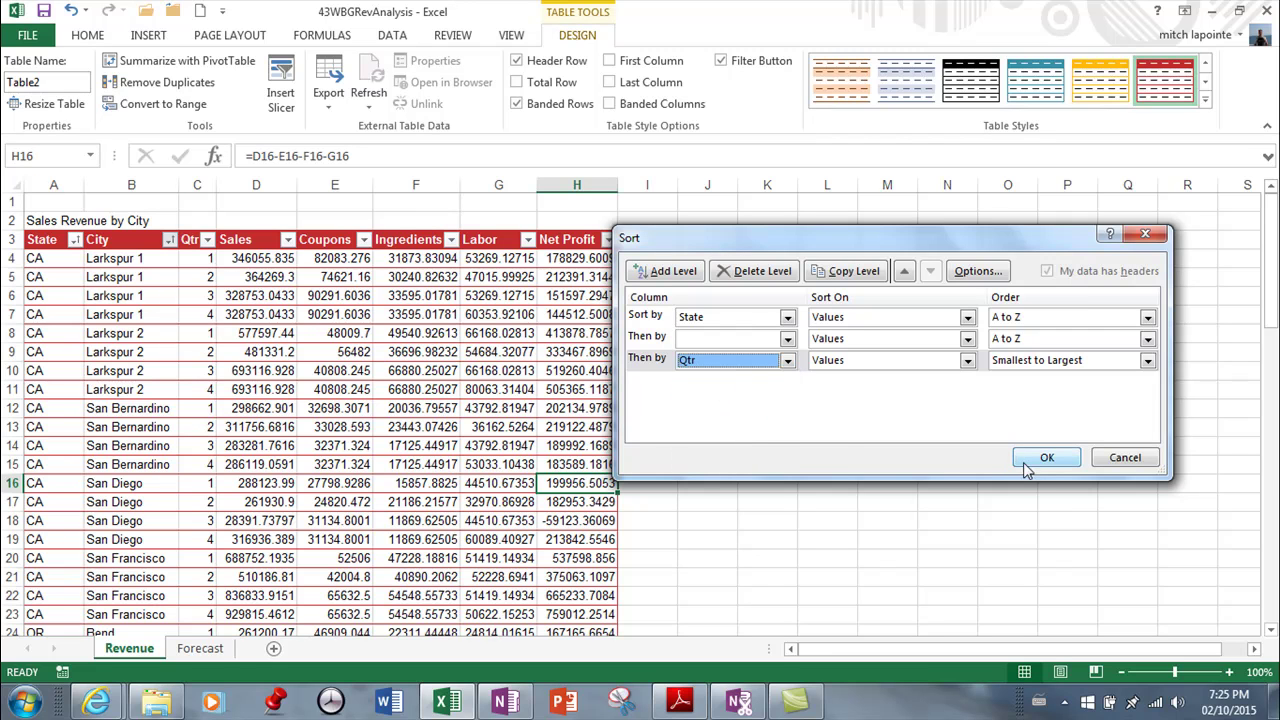
click(1048, 457)
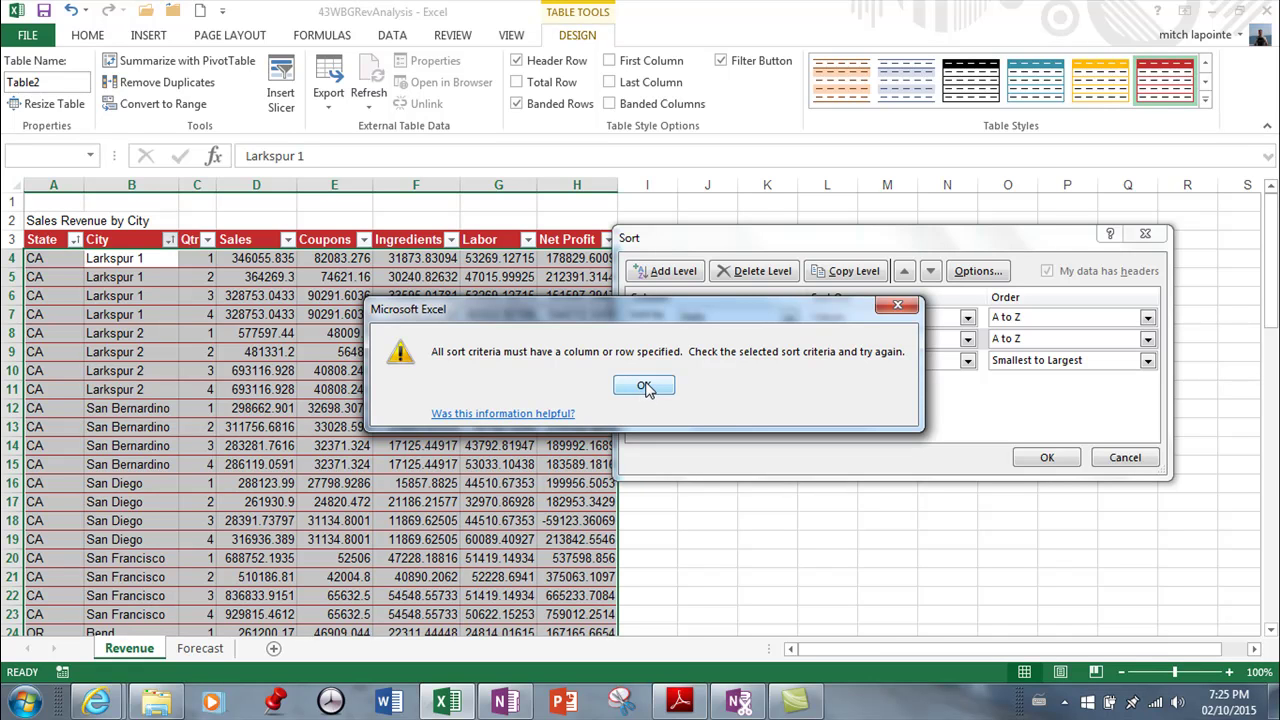
Dismiss the missing sort column error, set City as the second level, and reapply the sort.
click(645, 386)
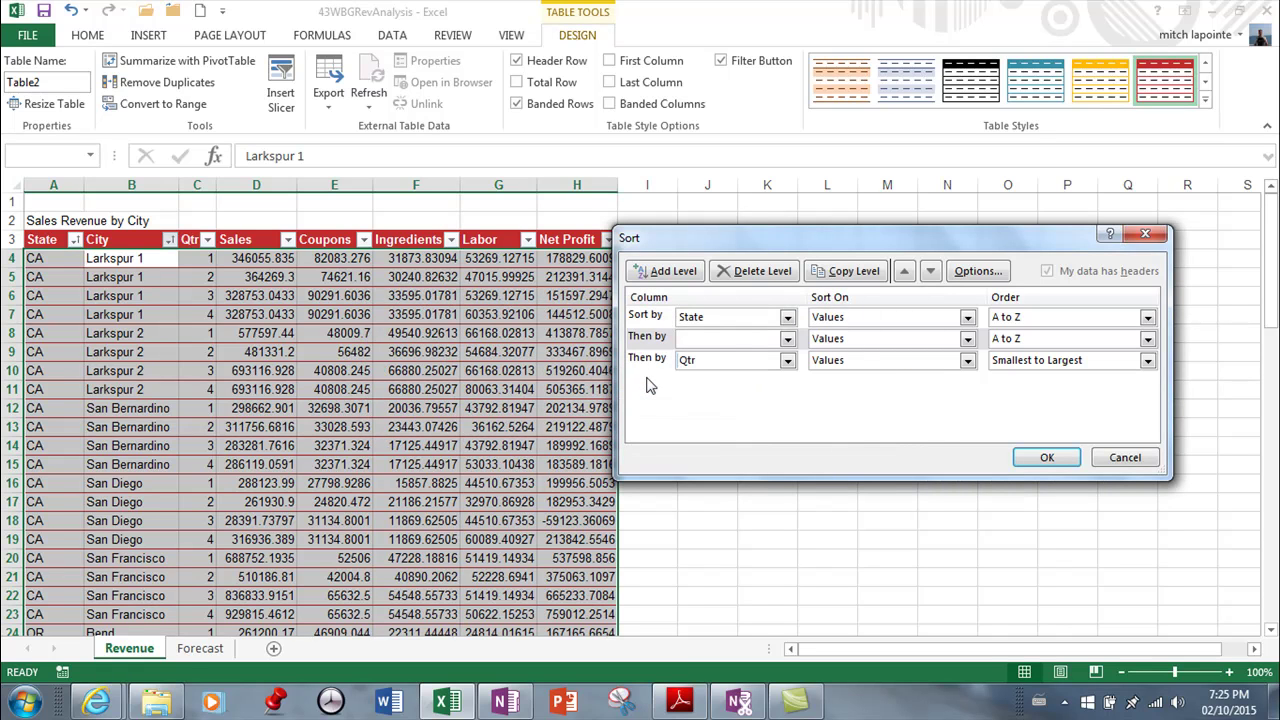
click(788, 340)
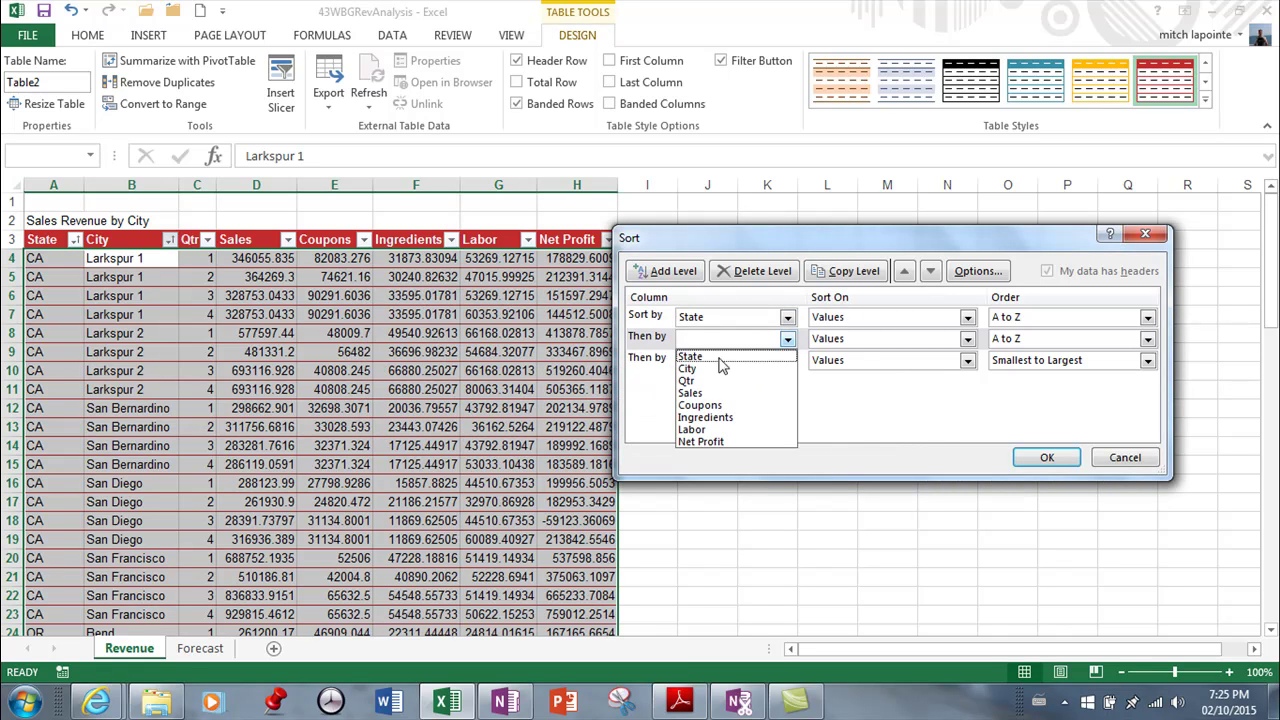
click(703, 370)
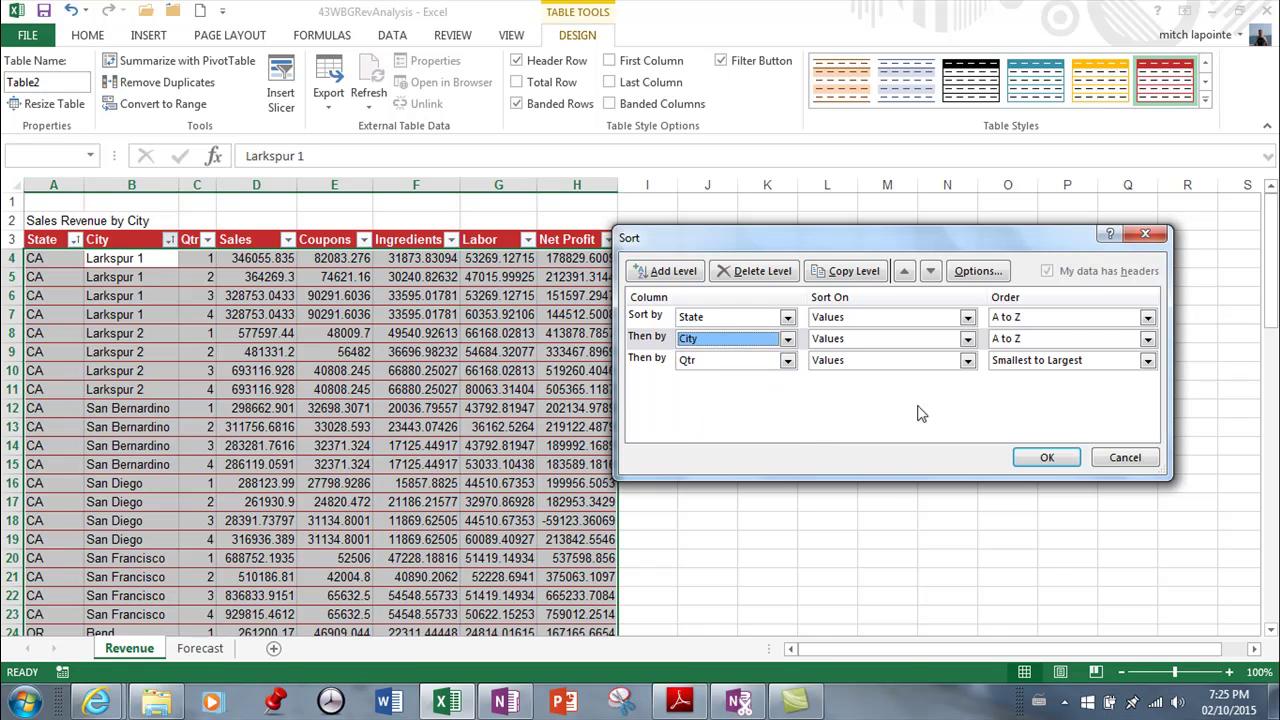
click(1047, 457)
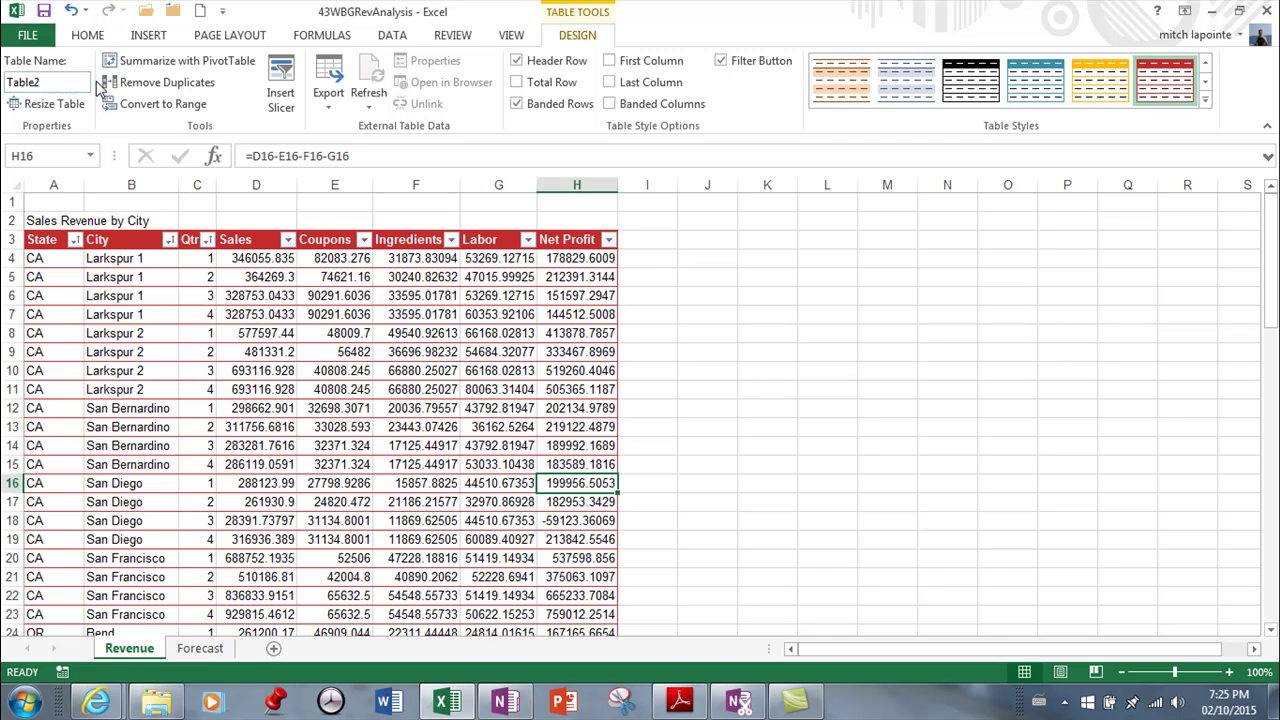
Sort Table2 by State from A to Z so the CA rows come before OR.
click(75, 241)
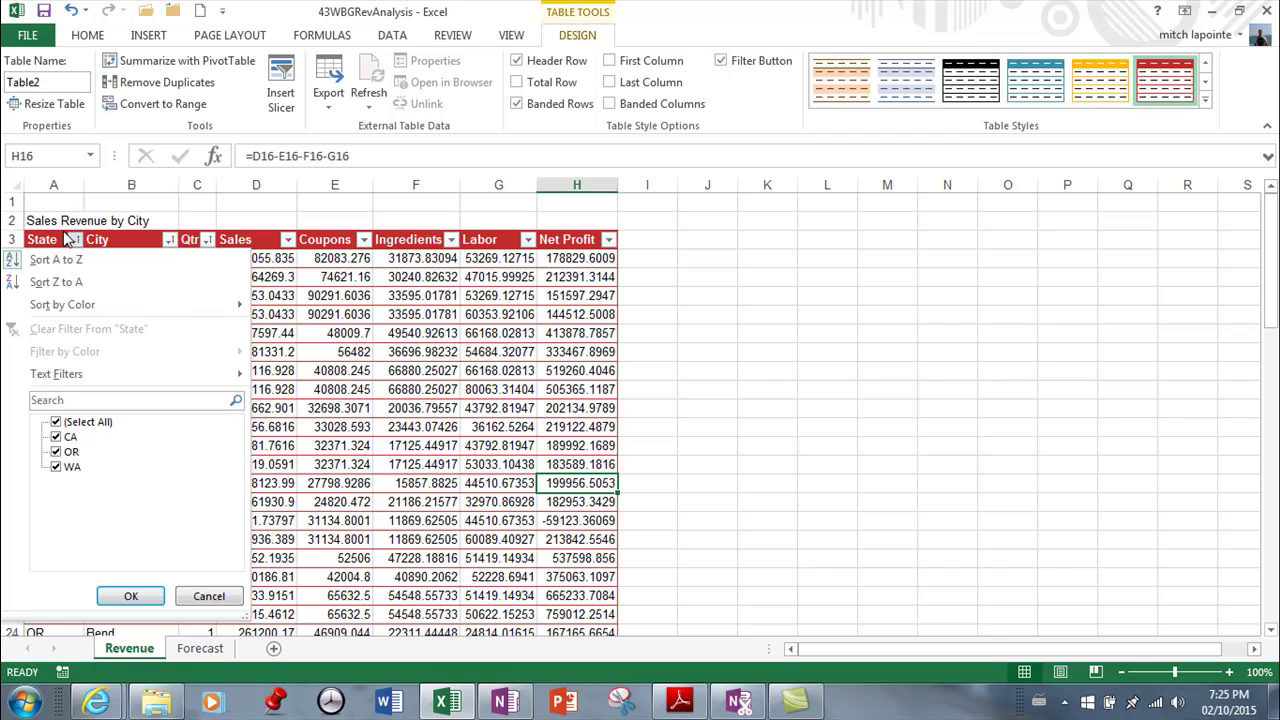
click(12, 261)
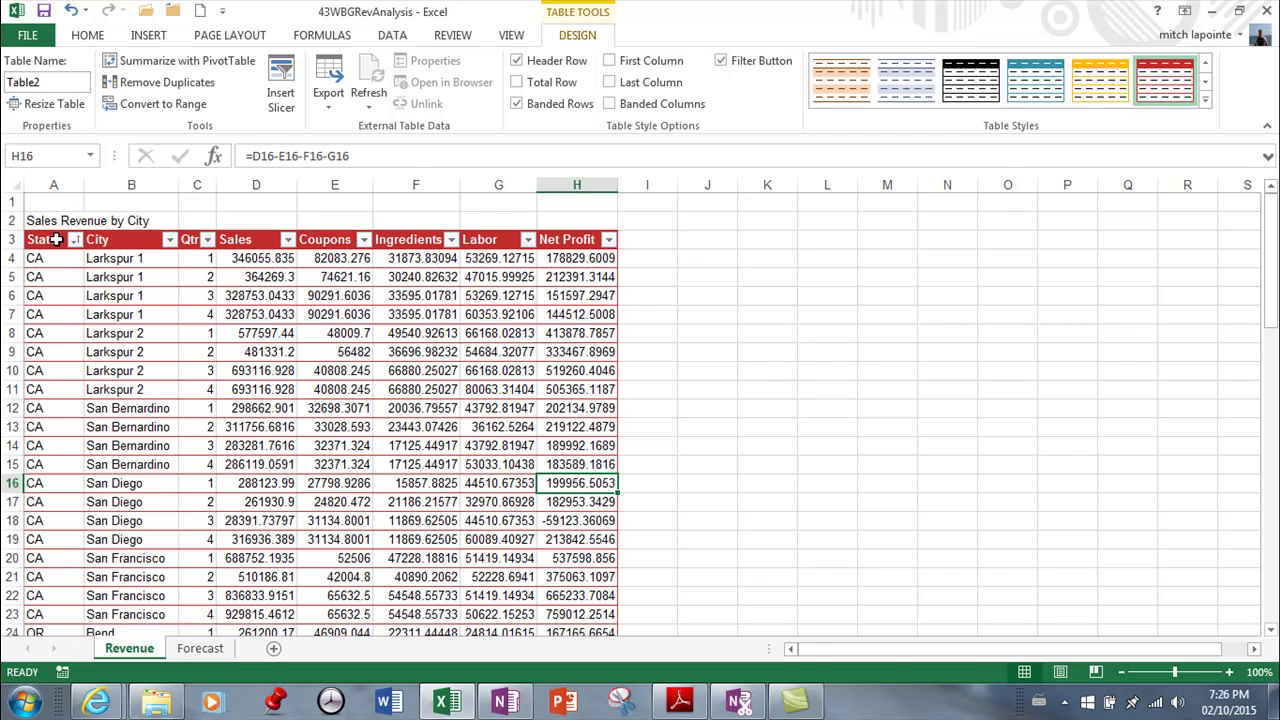
Run Remove Duplicates on the whole table with all columns checked, leaving 64 unique rows.
drag(56, 240, 586, 569)
click(163, 84)
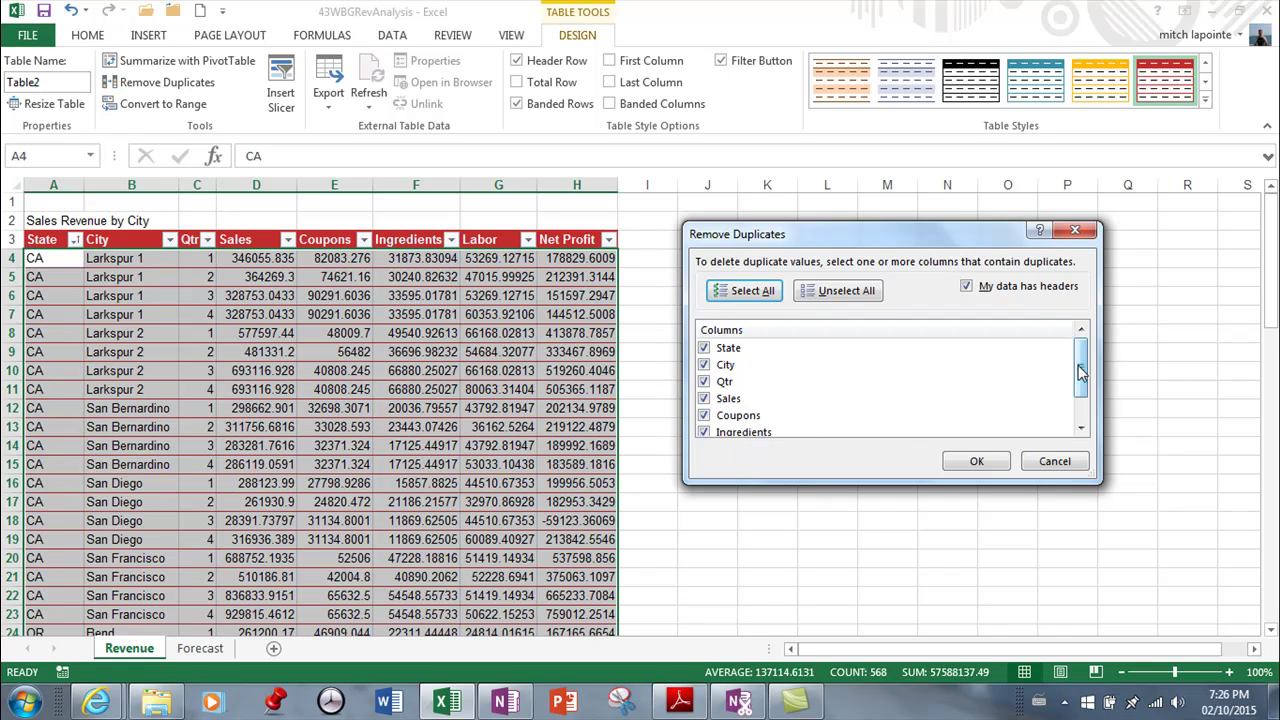
mouse_move(1082, 368)
mouse_down()
mouse_move(1078, 445)
mouse_move(1076, 368)
mouse_up()
click(973, 462)
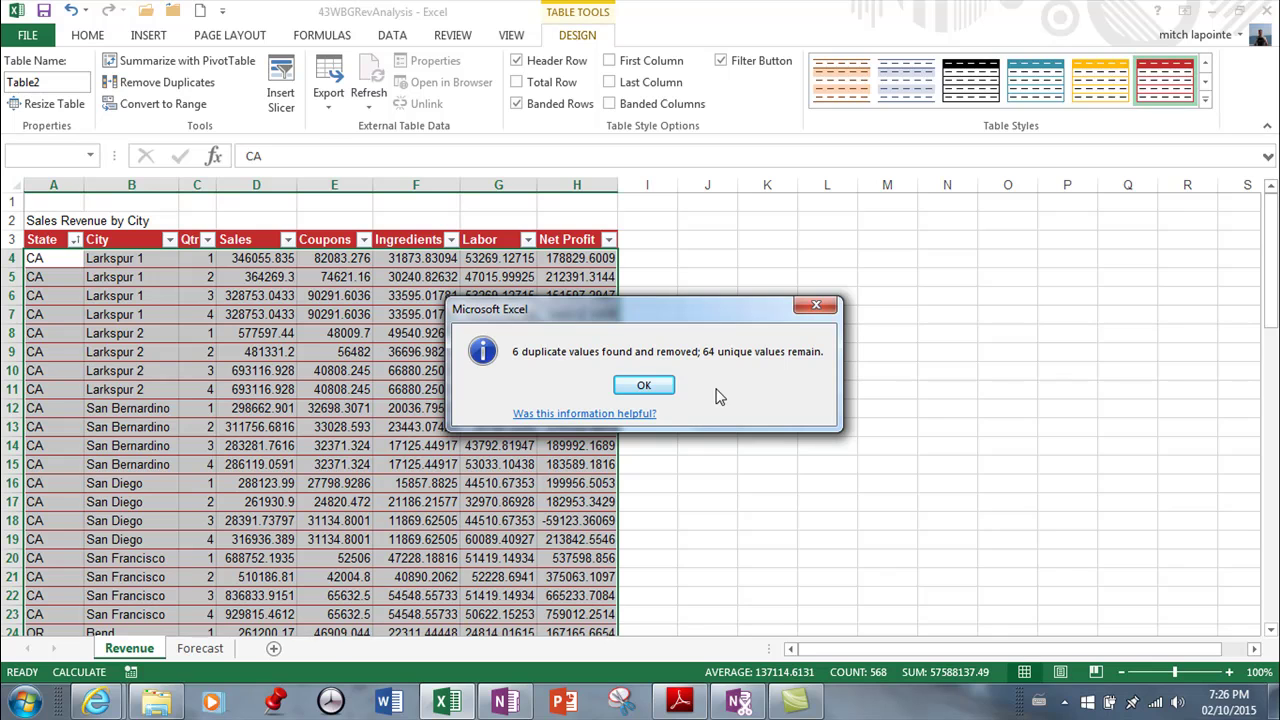
click(641, 387)
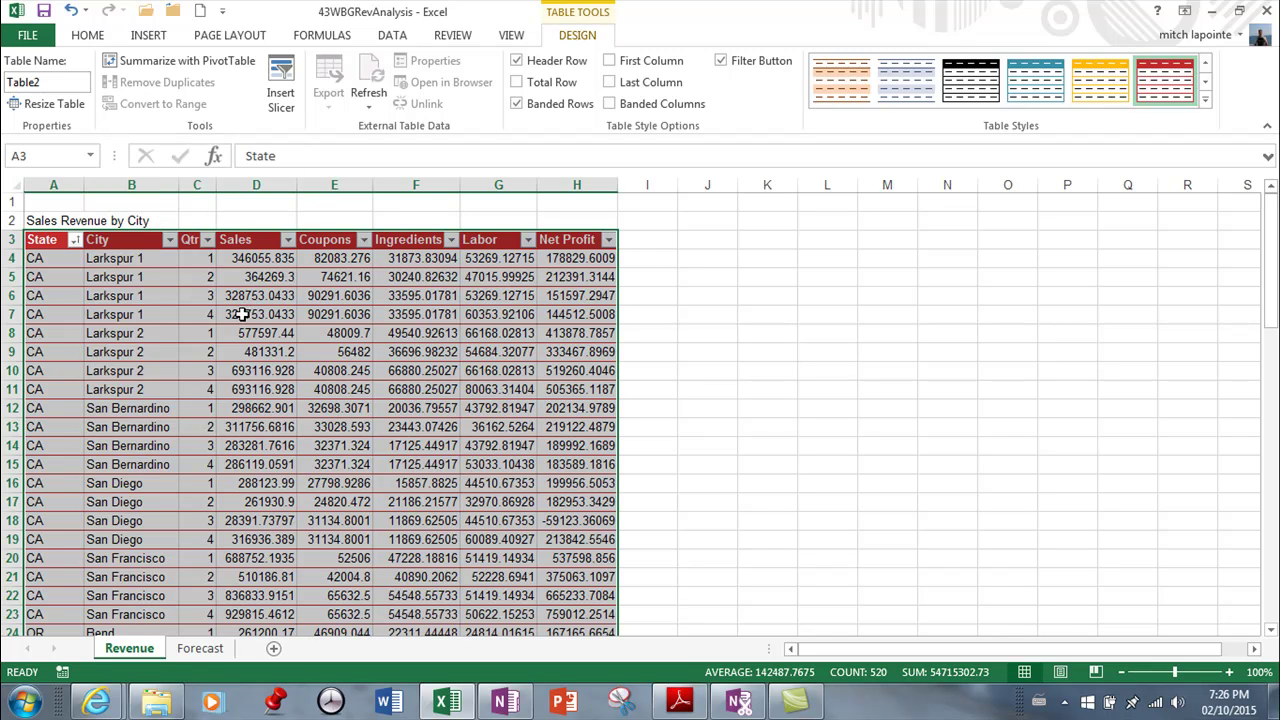
scroll(709, 436, down, 2)
scroll(709, 436, down, 4)
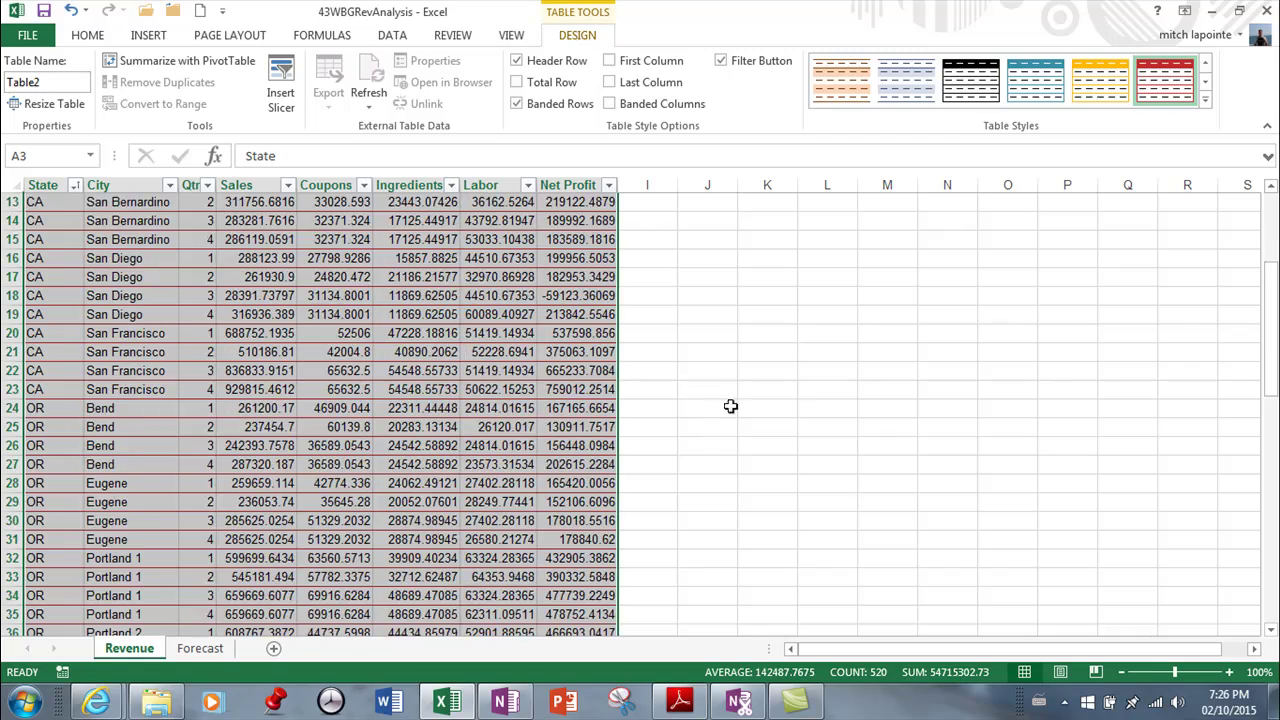
scroll(704, 401, down, 10)
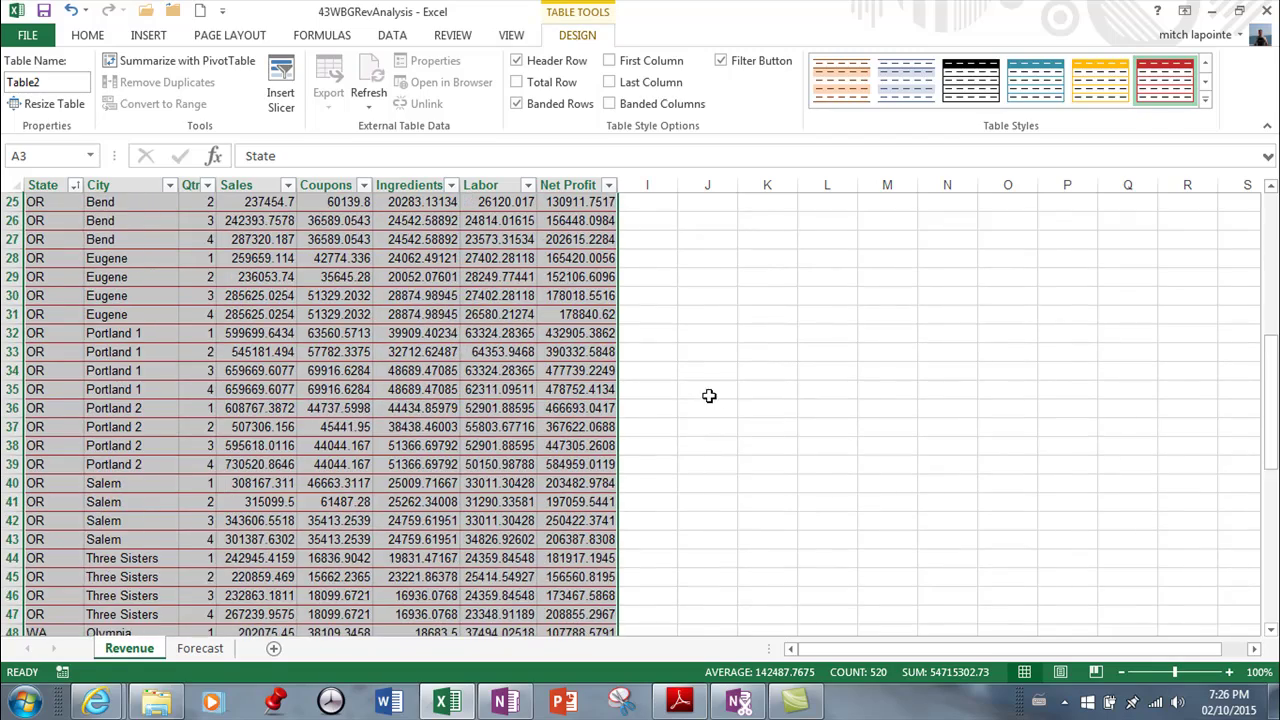
scroll(688, 406, up, 15)
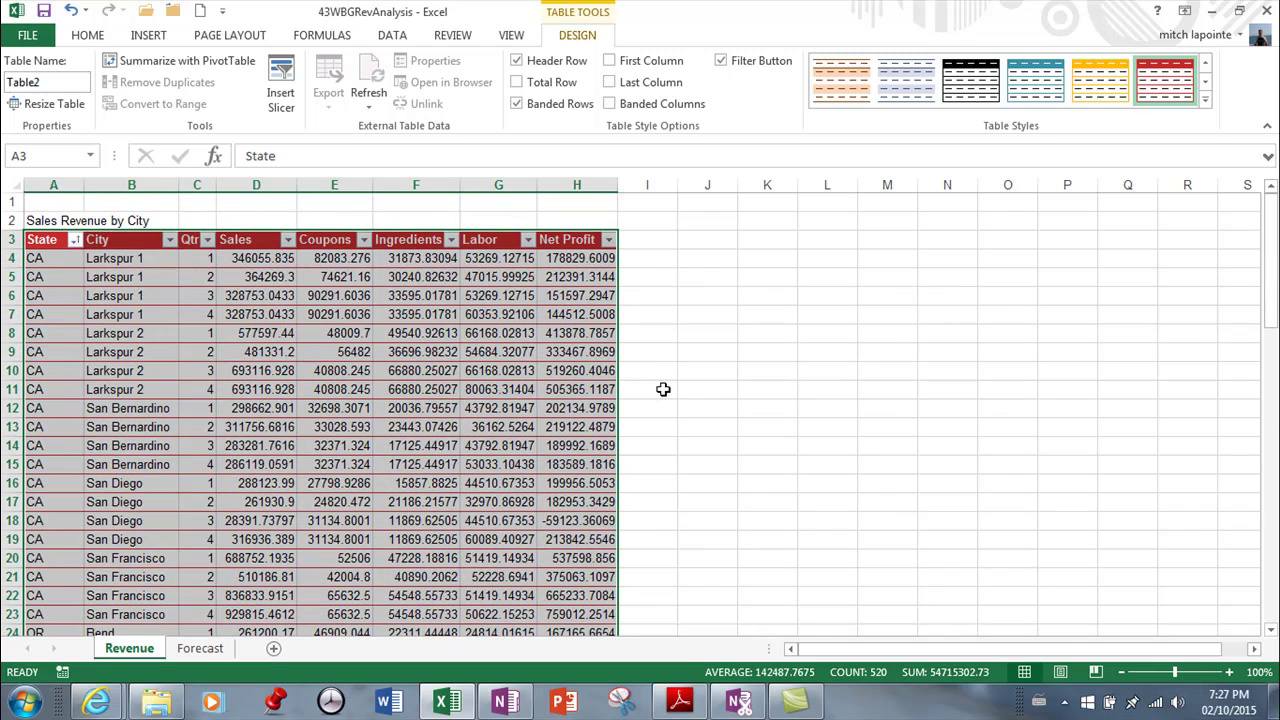
click(74, 239)
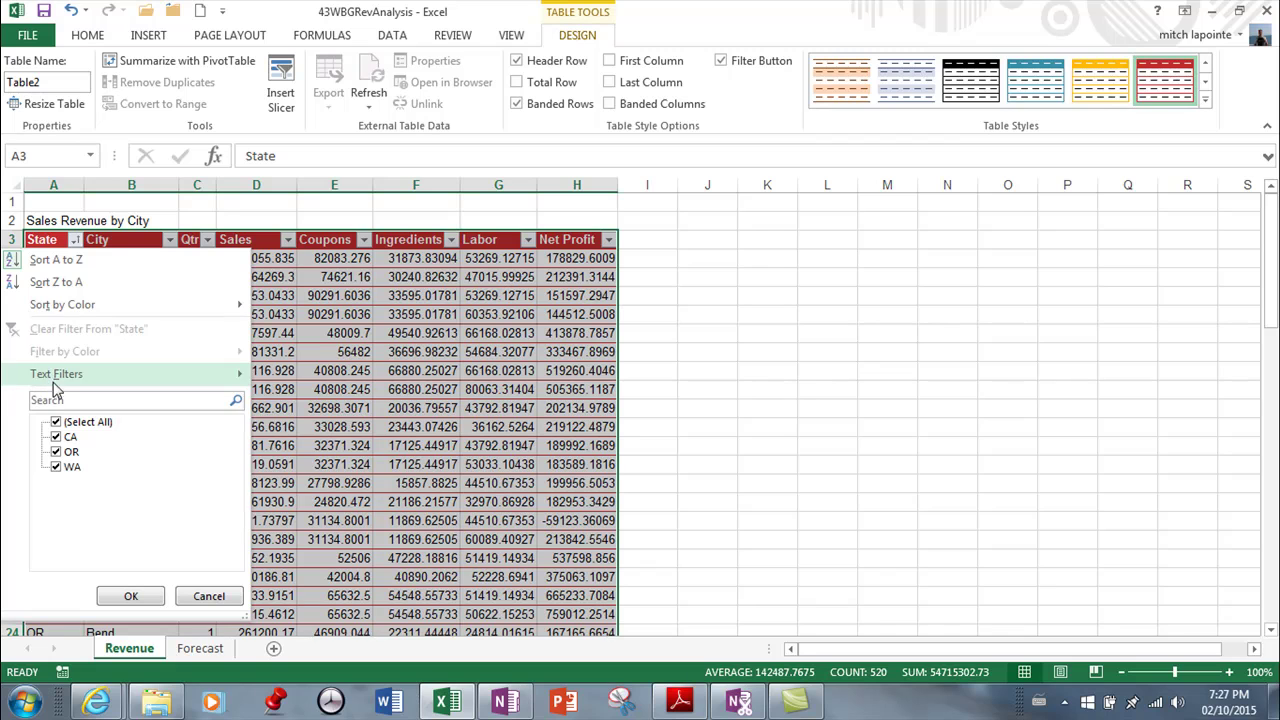
Apply a State text filter equals CA, showing the 20 CA rows out of 64.
mouse_move(60, 372)
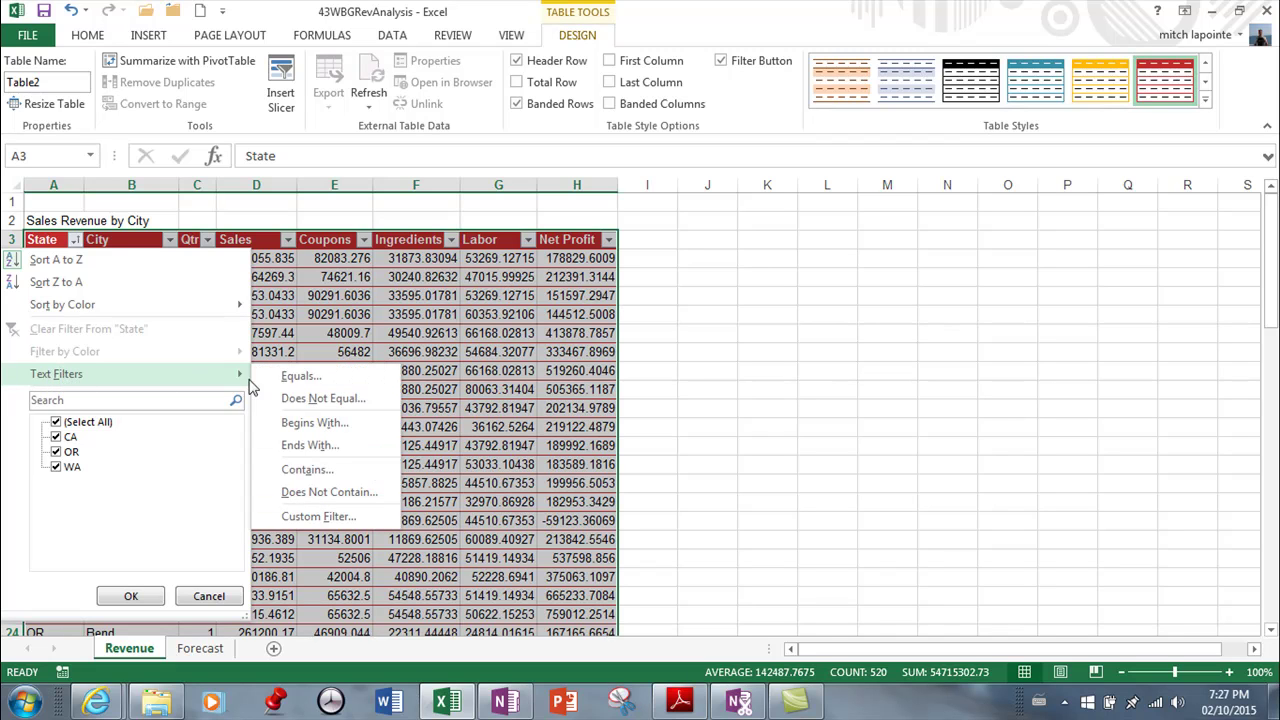
click(56, 422)
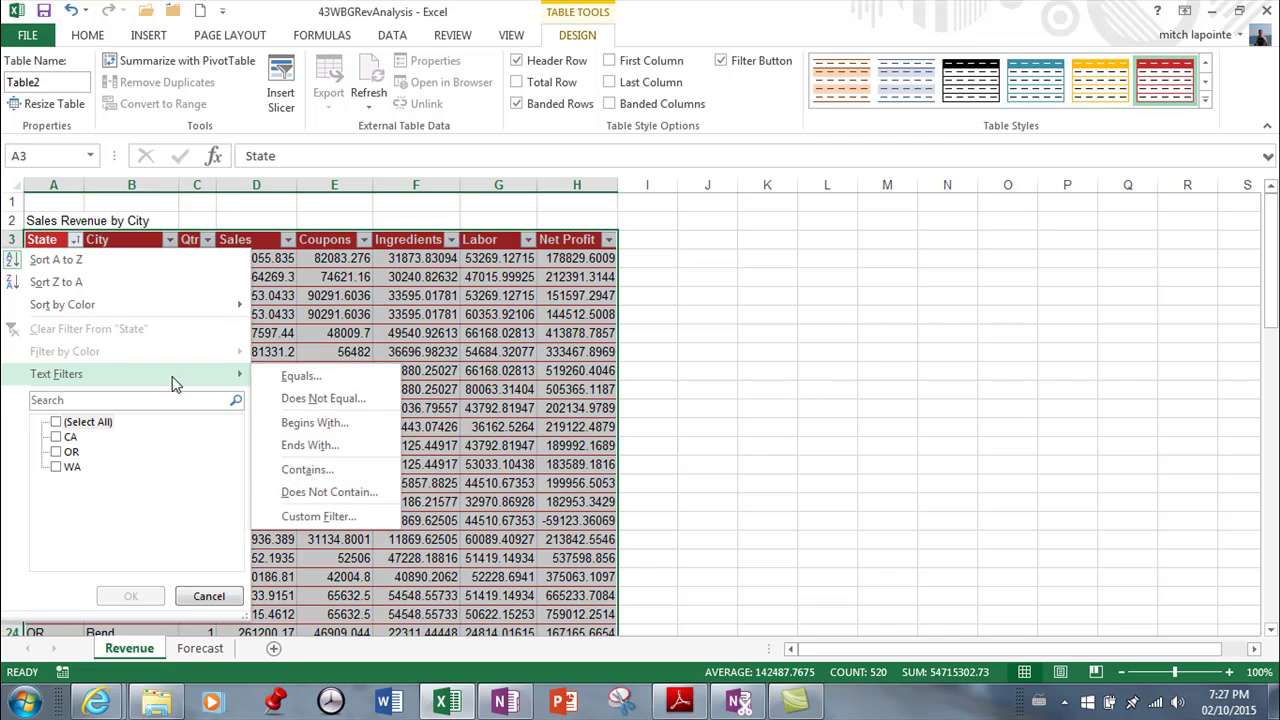
mouse_move(168, 383)
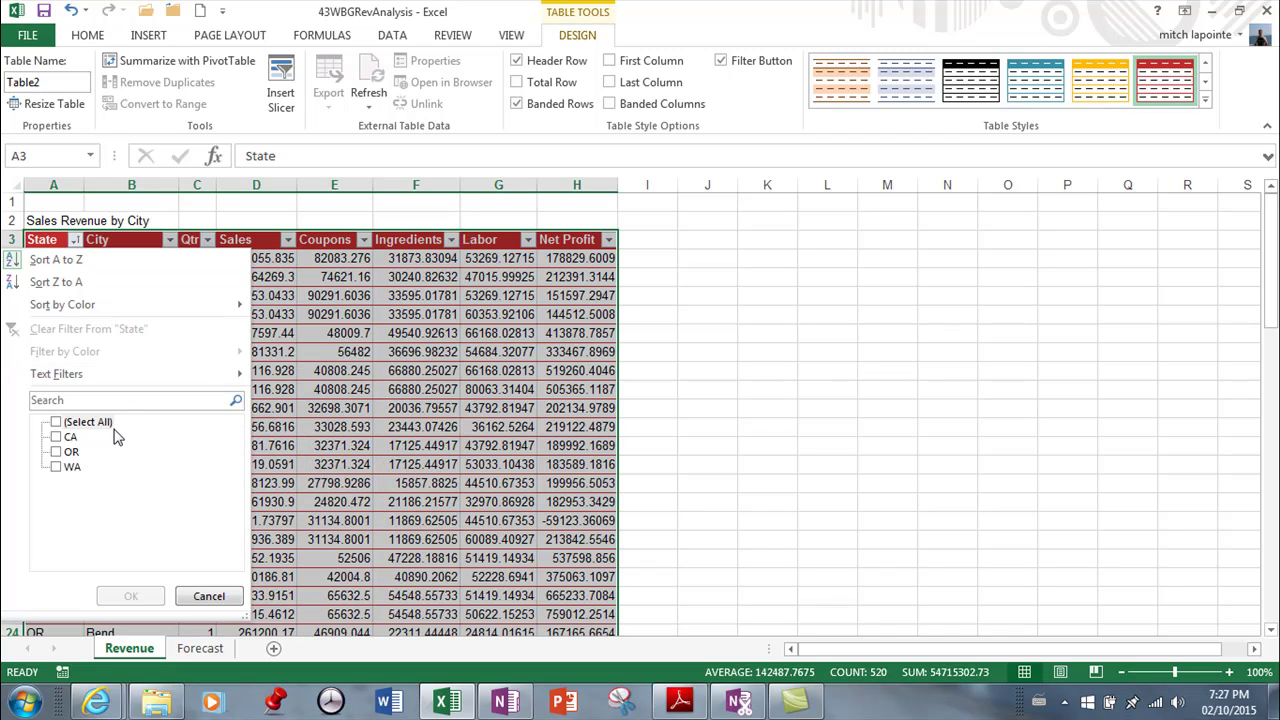
mouse_move(234, 374)
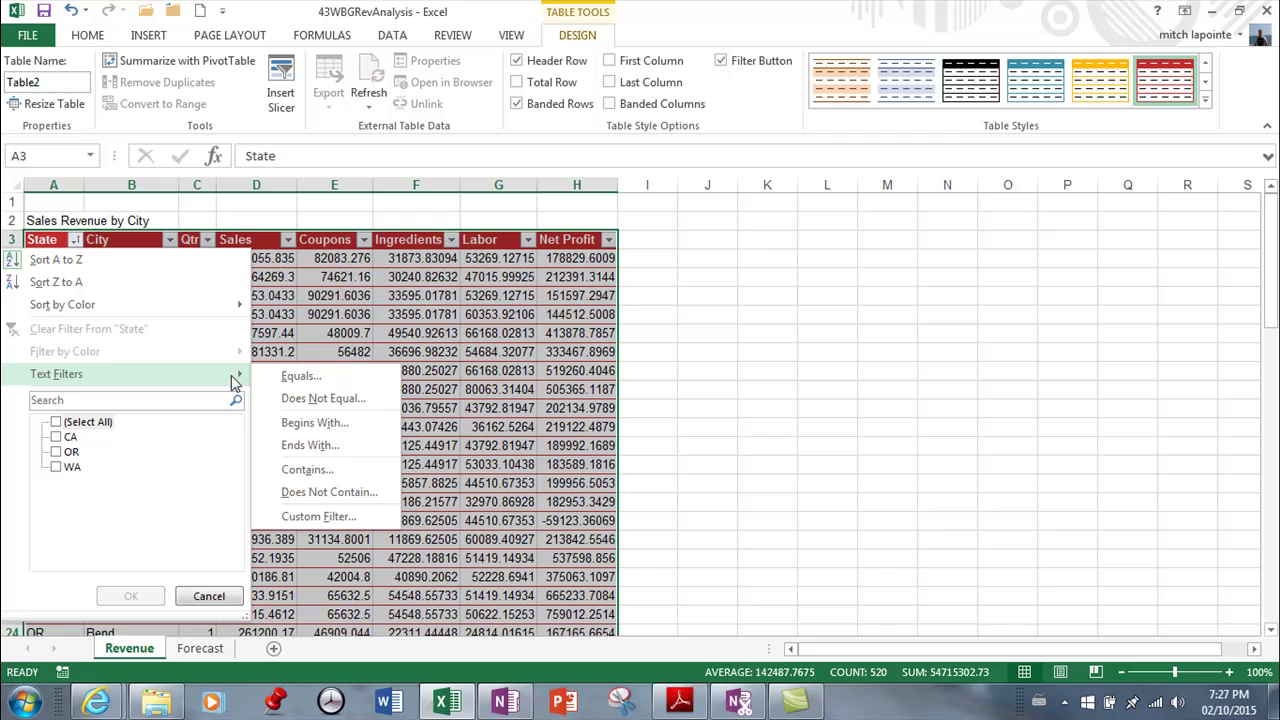
click(314, 384)
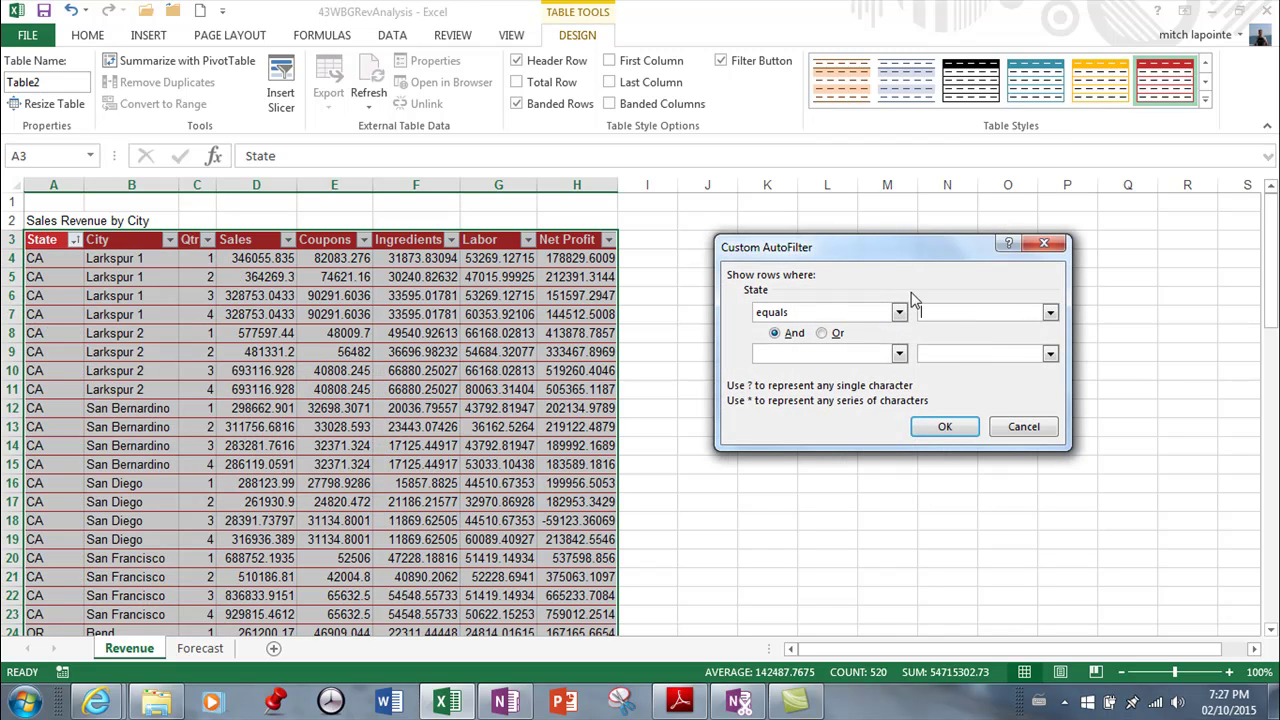
click(1050, 312)
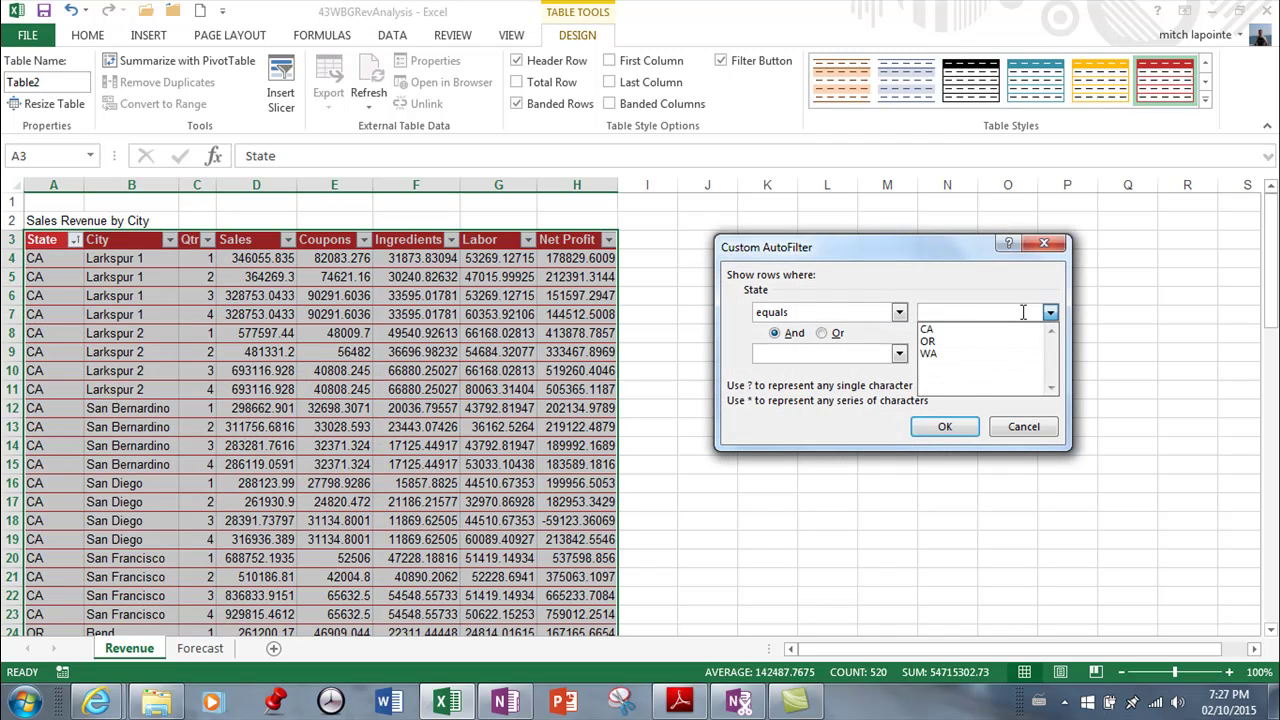
click(939, 329)
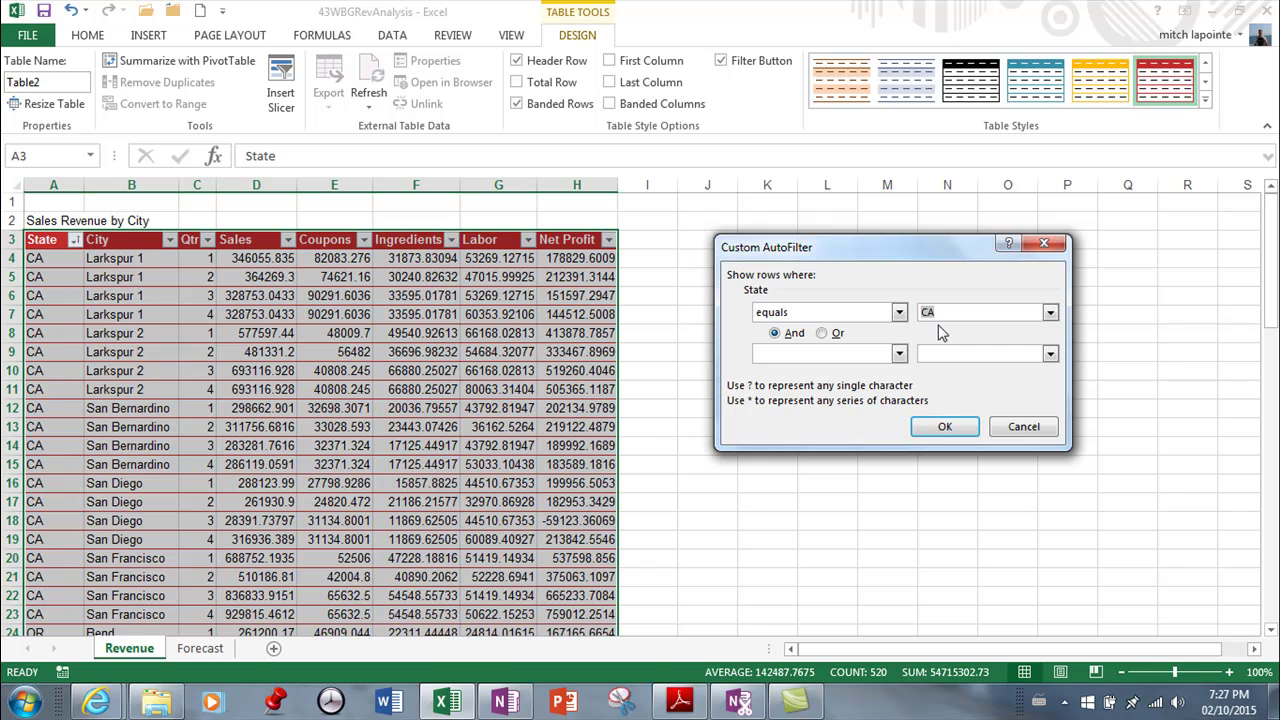
click(941, 428)
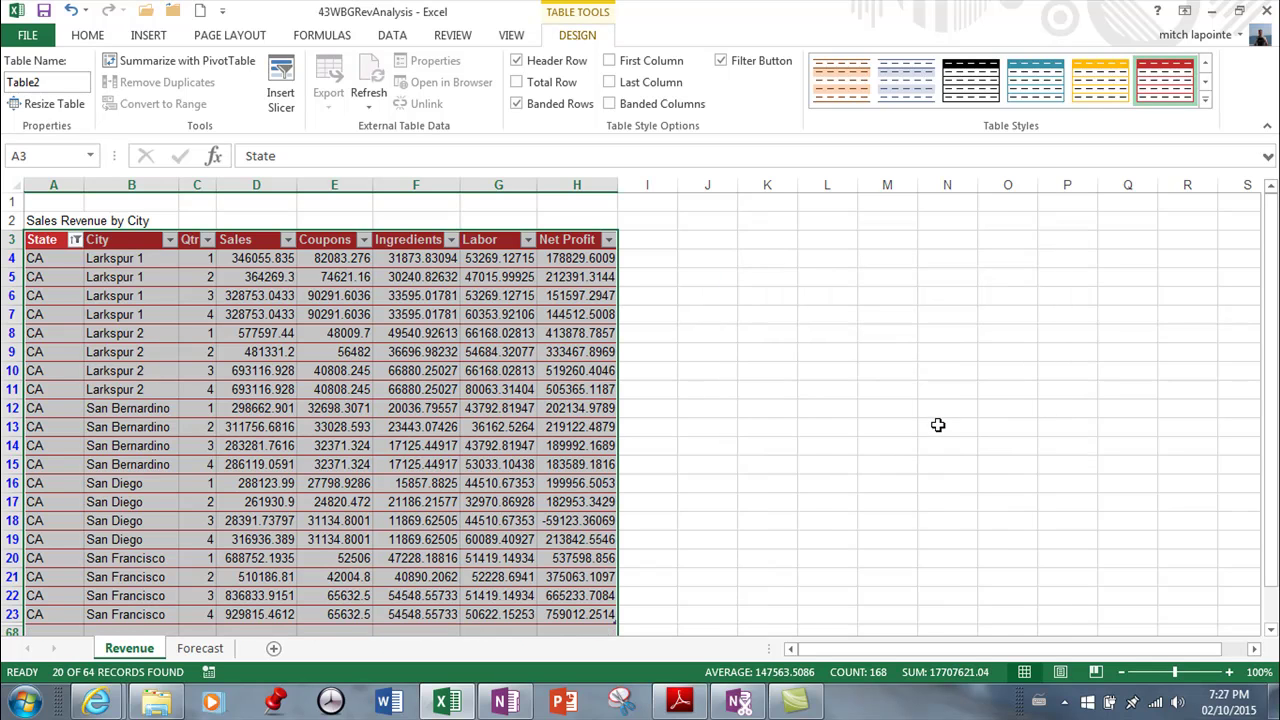
scroll(866, 428, down, 3)
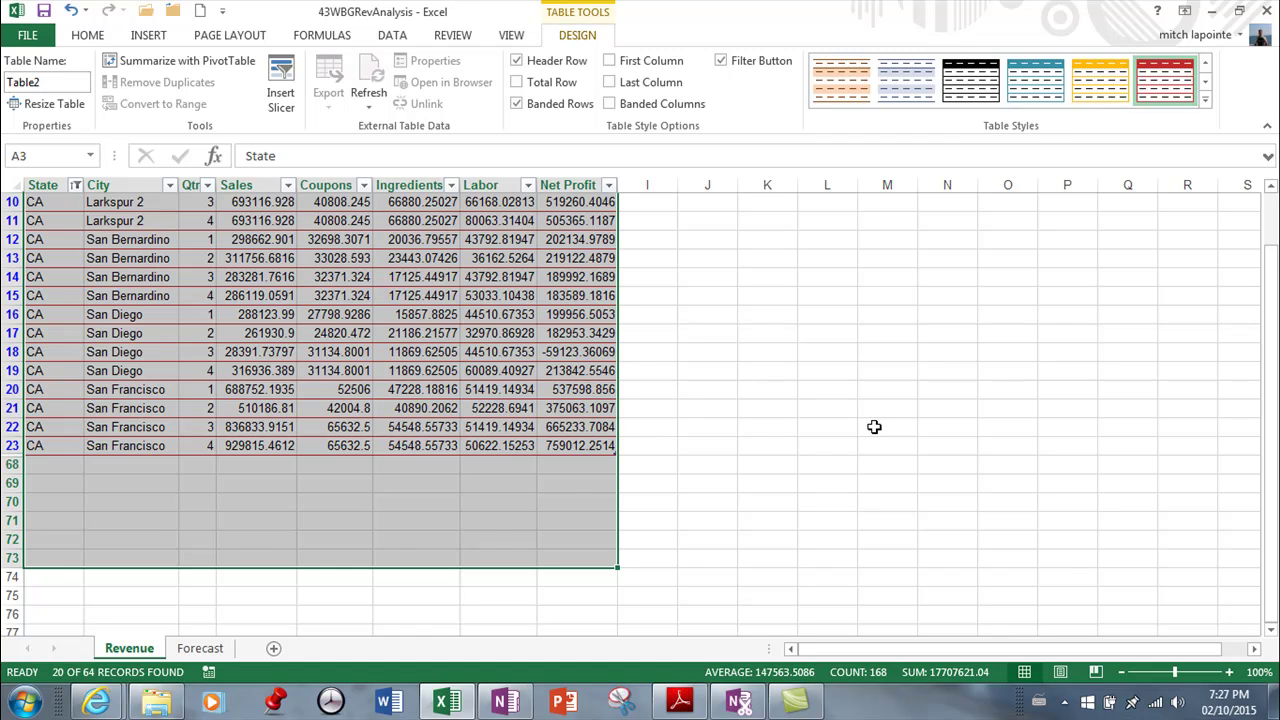
scroll(874, 427, up, 2)
Clear the existing State filter so all rows show again.
click(76, 185)
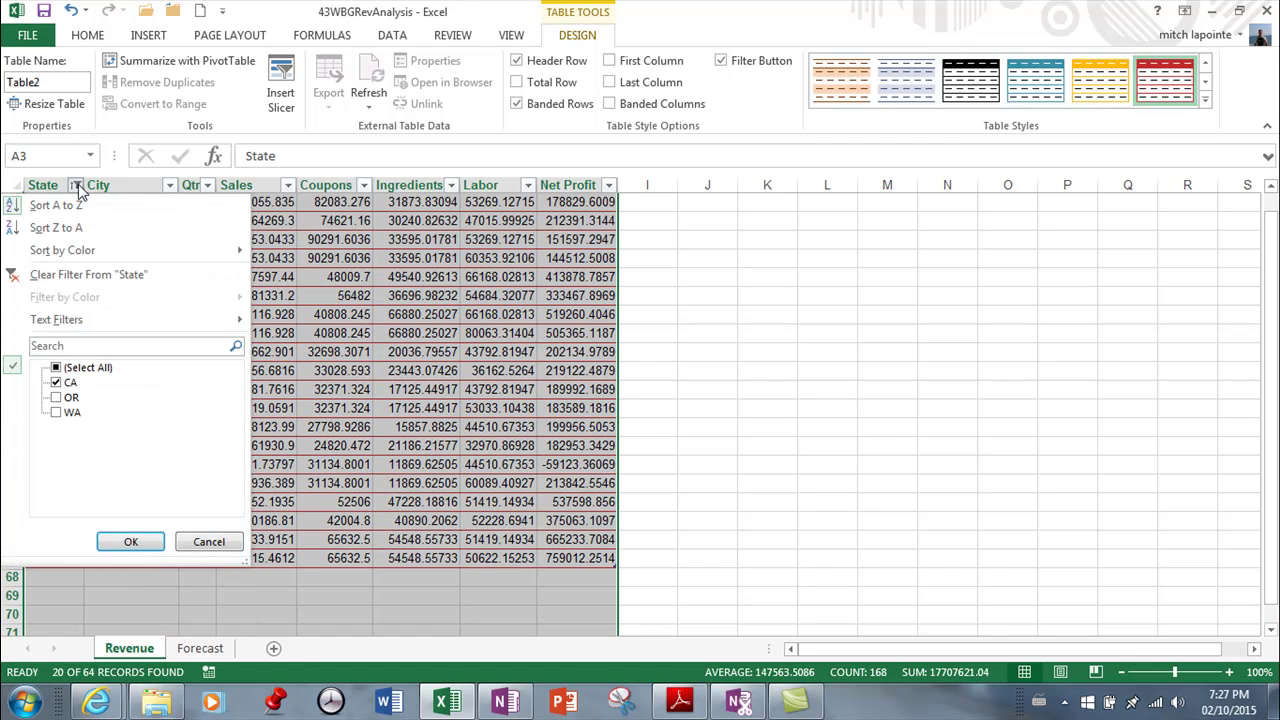
click(60, 384)
click(60, 384)
click(57, 384)
click(56, 368)
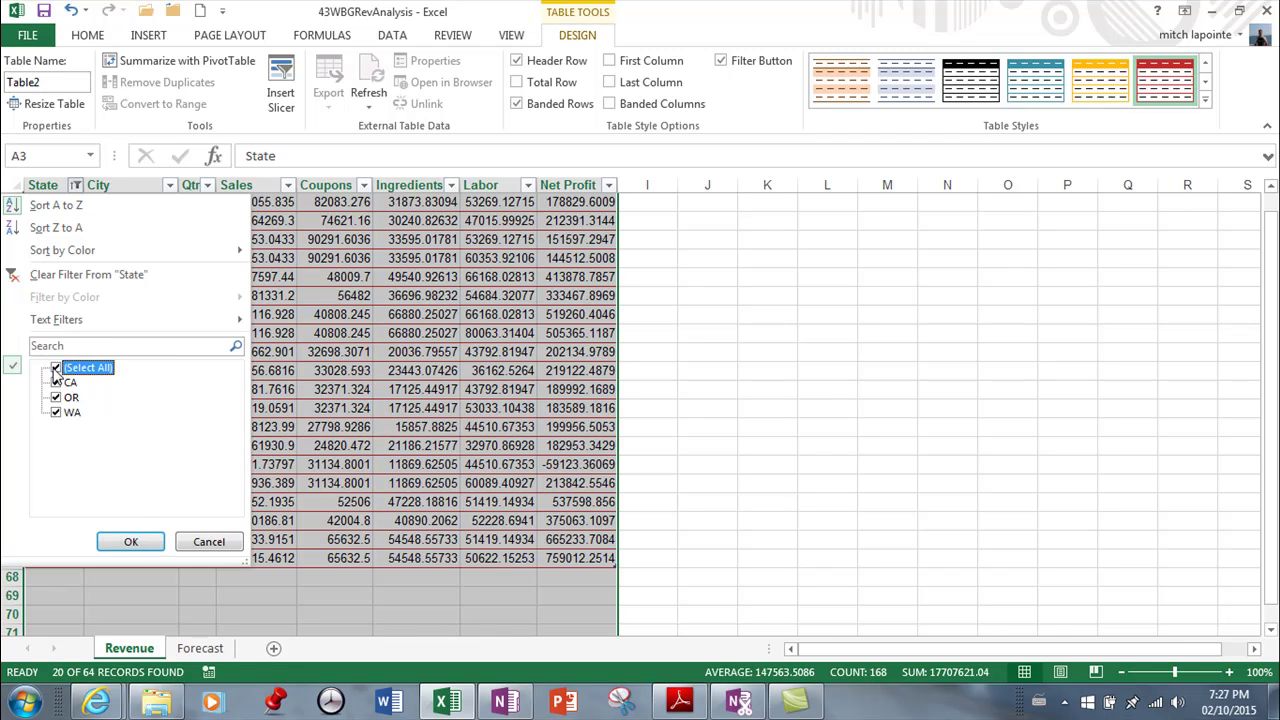
click(138, 541)
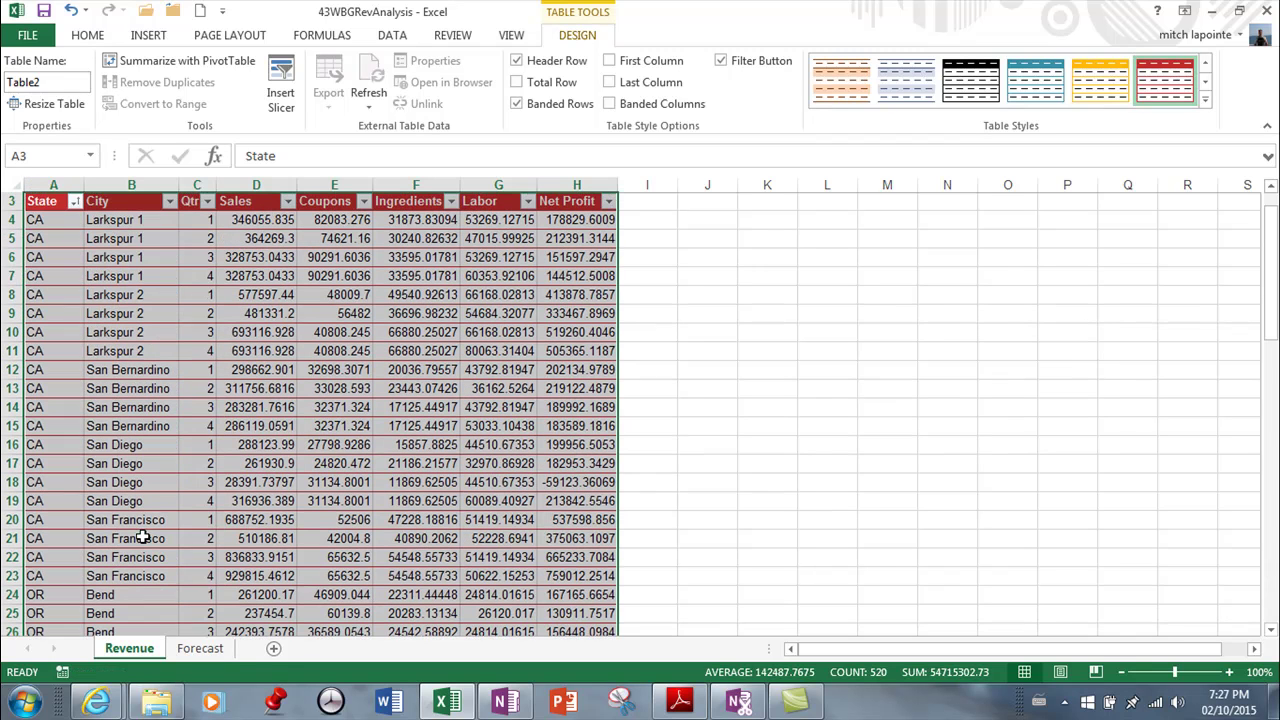
Filter State to equals CA And equals WA, which shows 0 of 64 records.
click(74, 203)
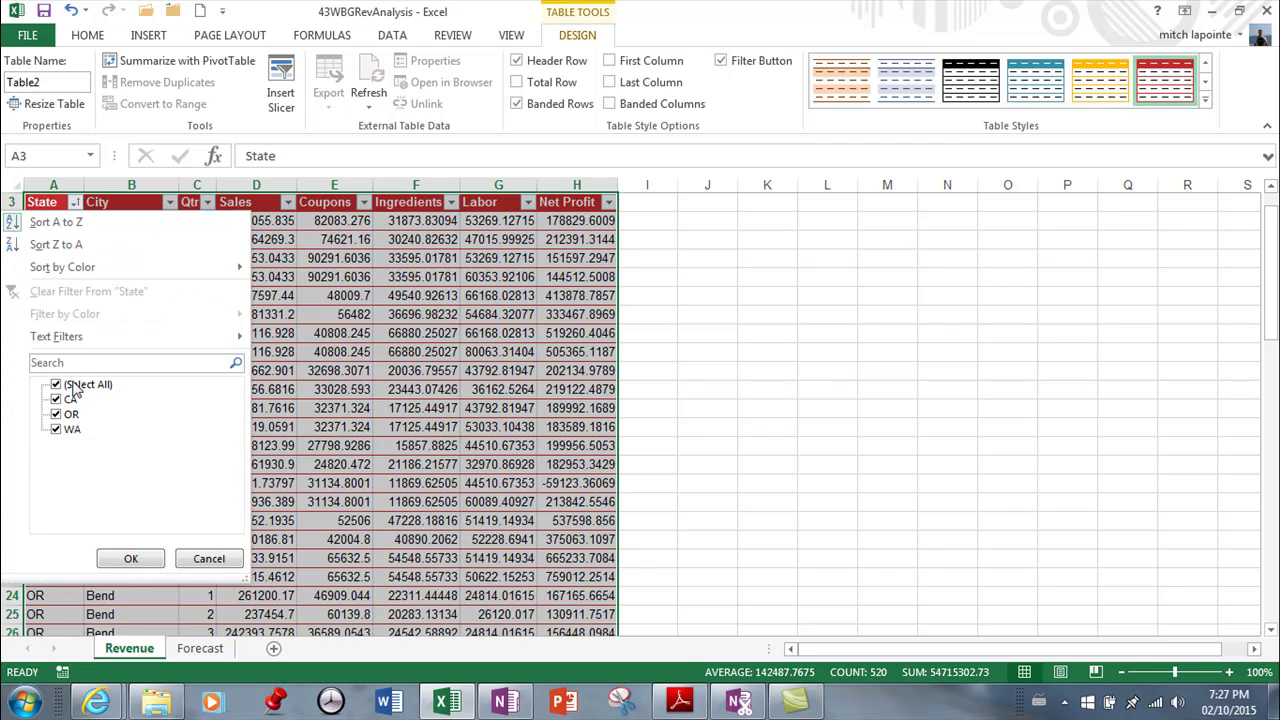
mouse_move(218, 340)
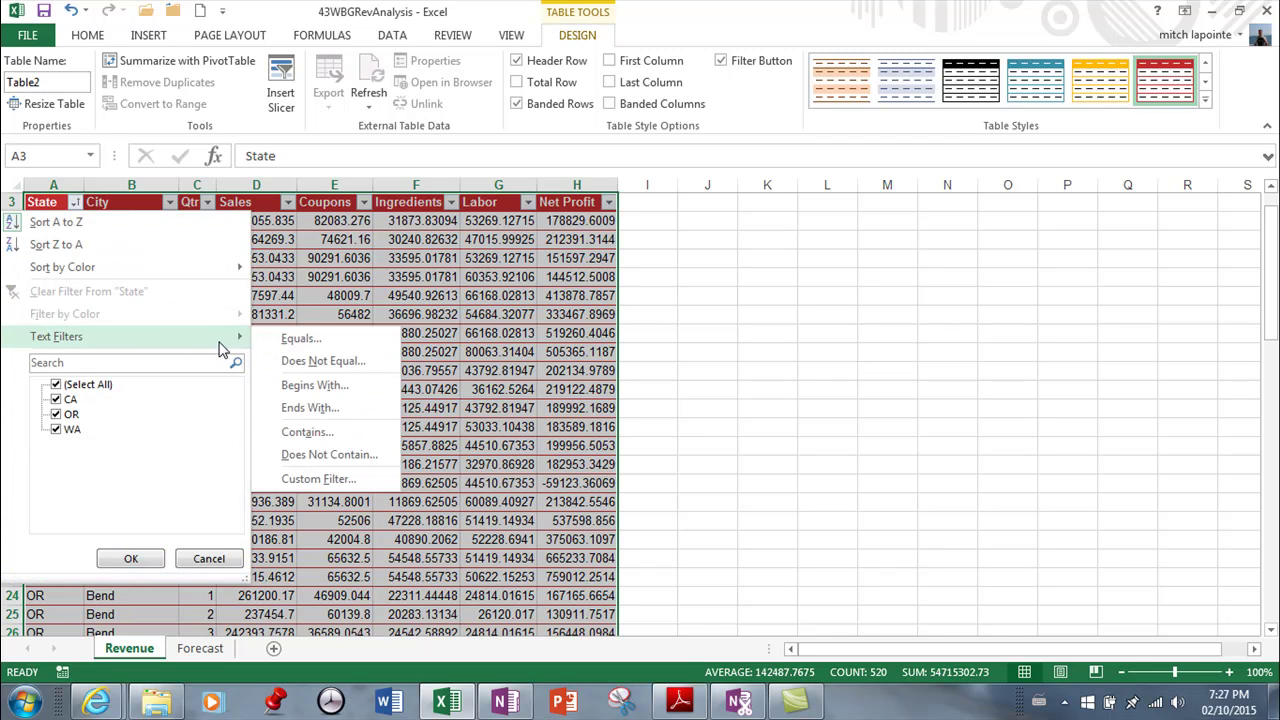
click(314, 341)
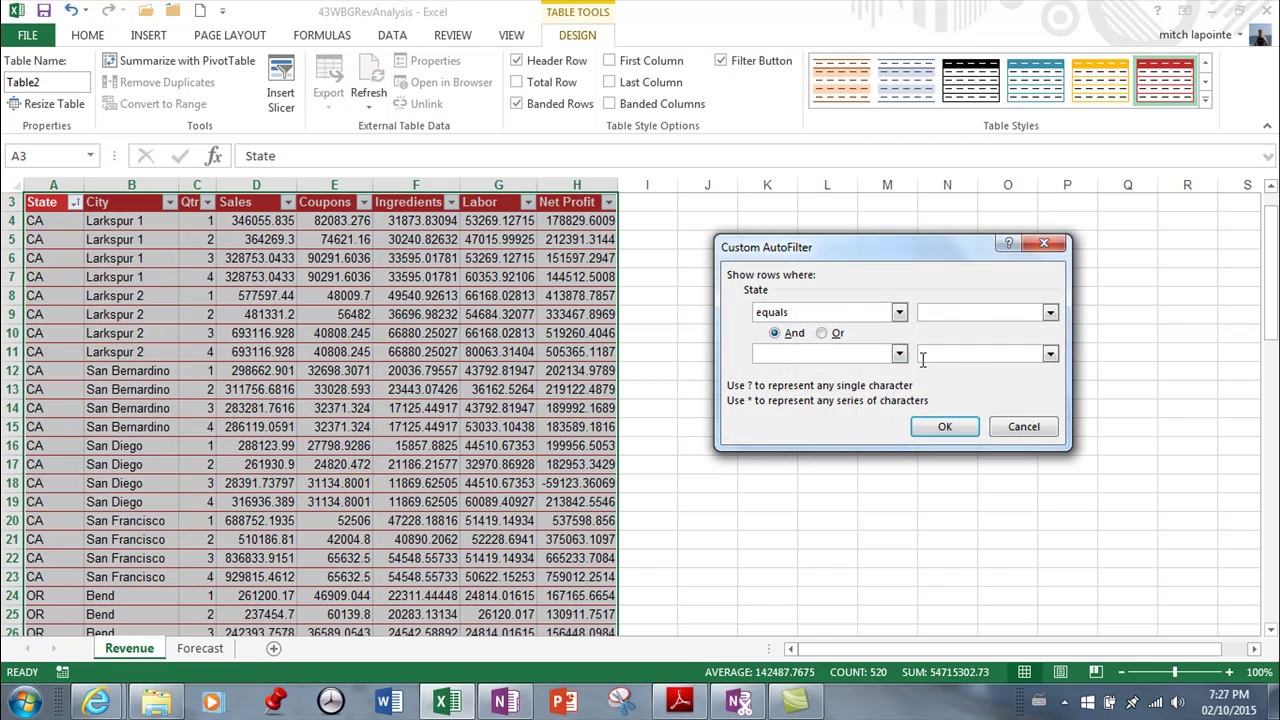
click(1050, 312)
click(940, 327)
click(900, 354)
click(802, 384)
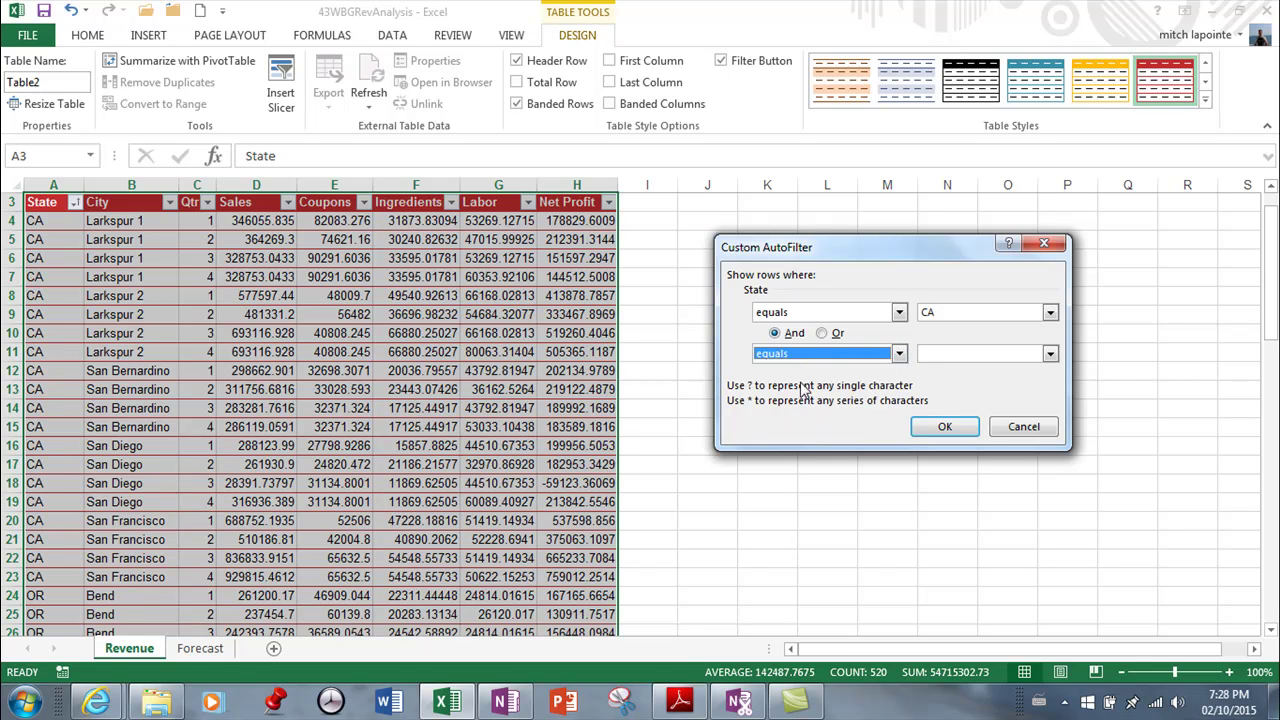
click(1050, 354)
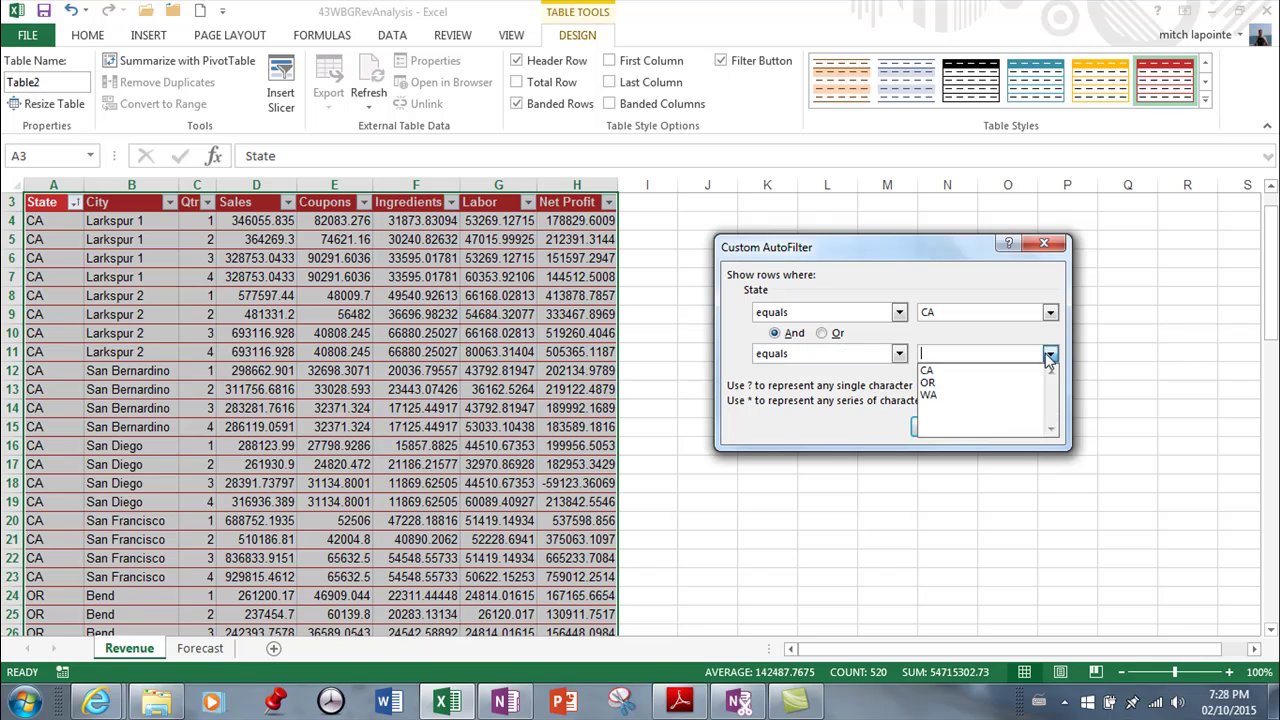
click(932, 396)
click(930, 430)
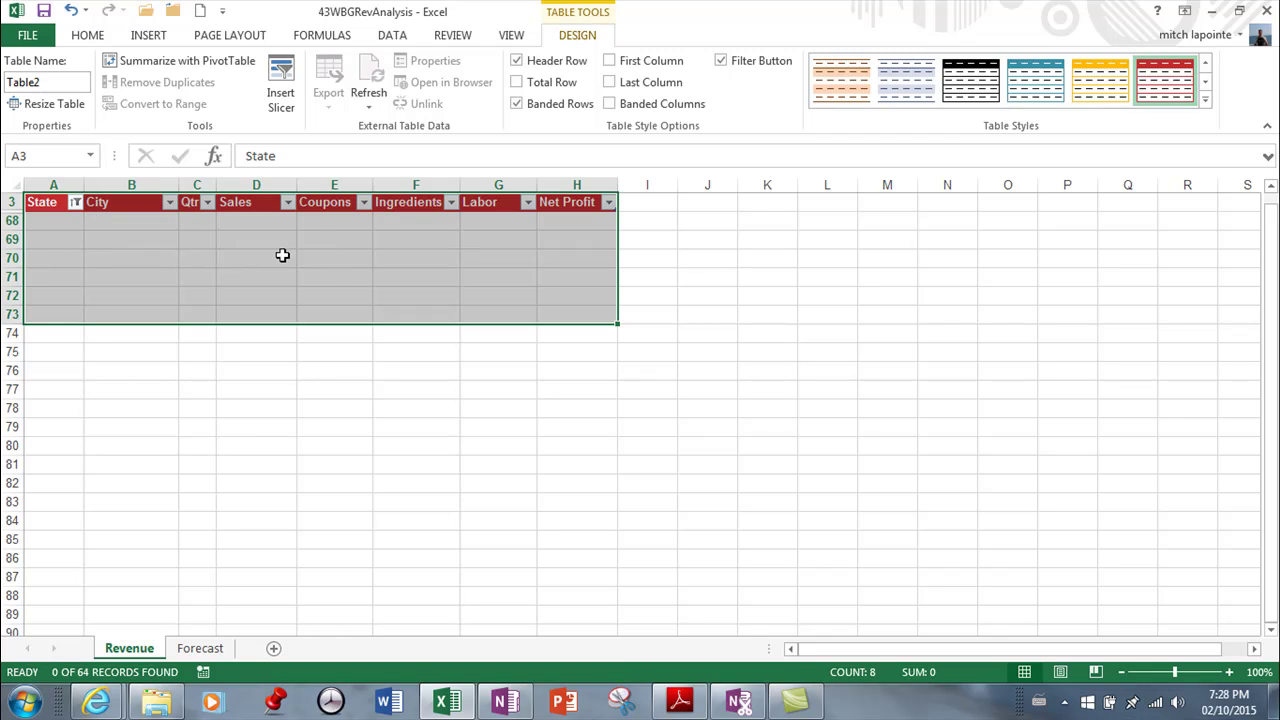
Set the State filter to equals CA Or equals WA, then scroll through the 40 matching rows.
click(76, 203)
mouse_move(78, 340)
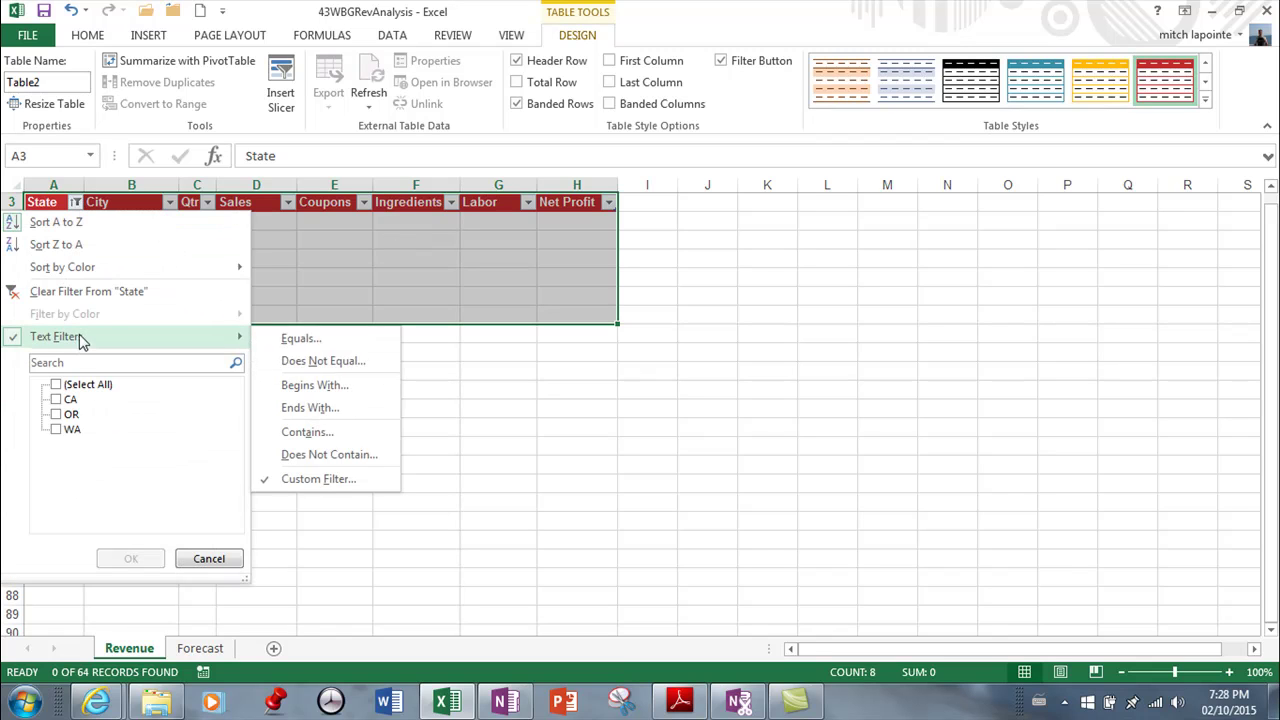
click(308, 342)
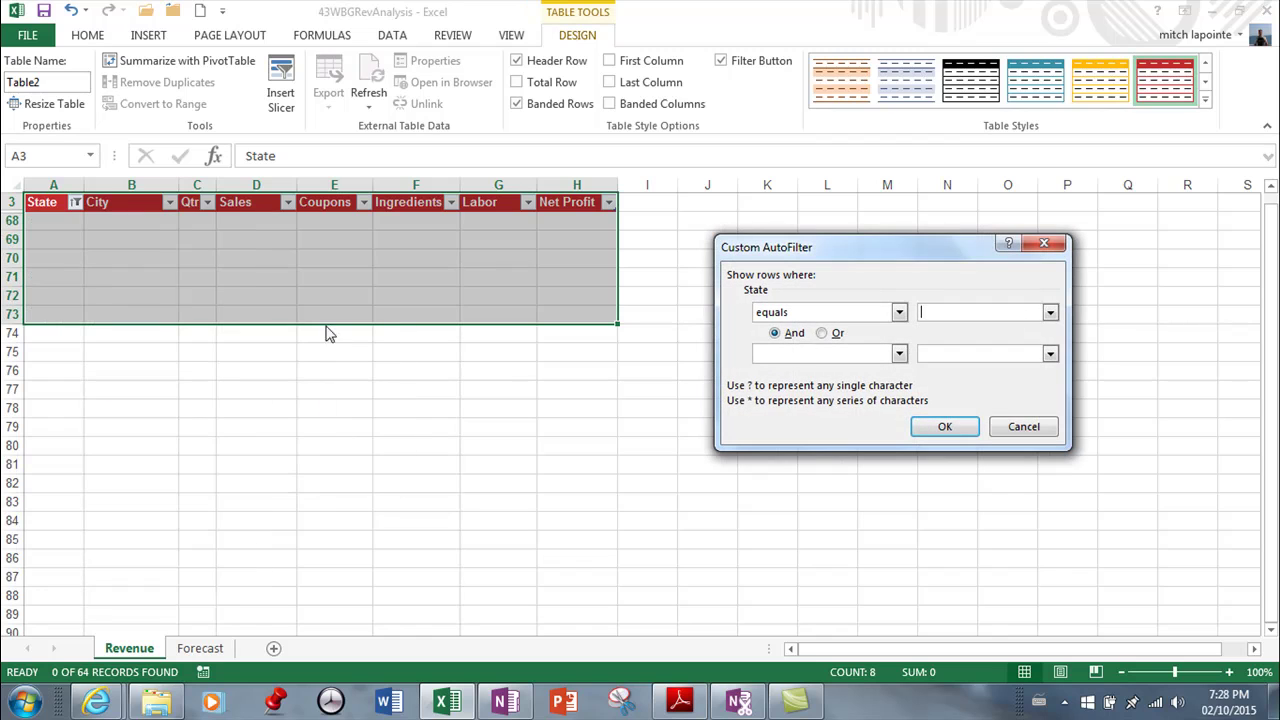
click(1050, 313)
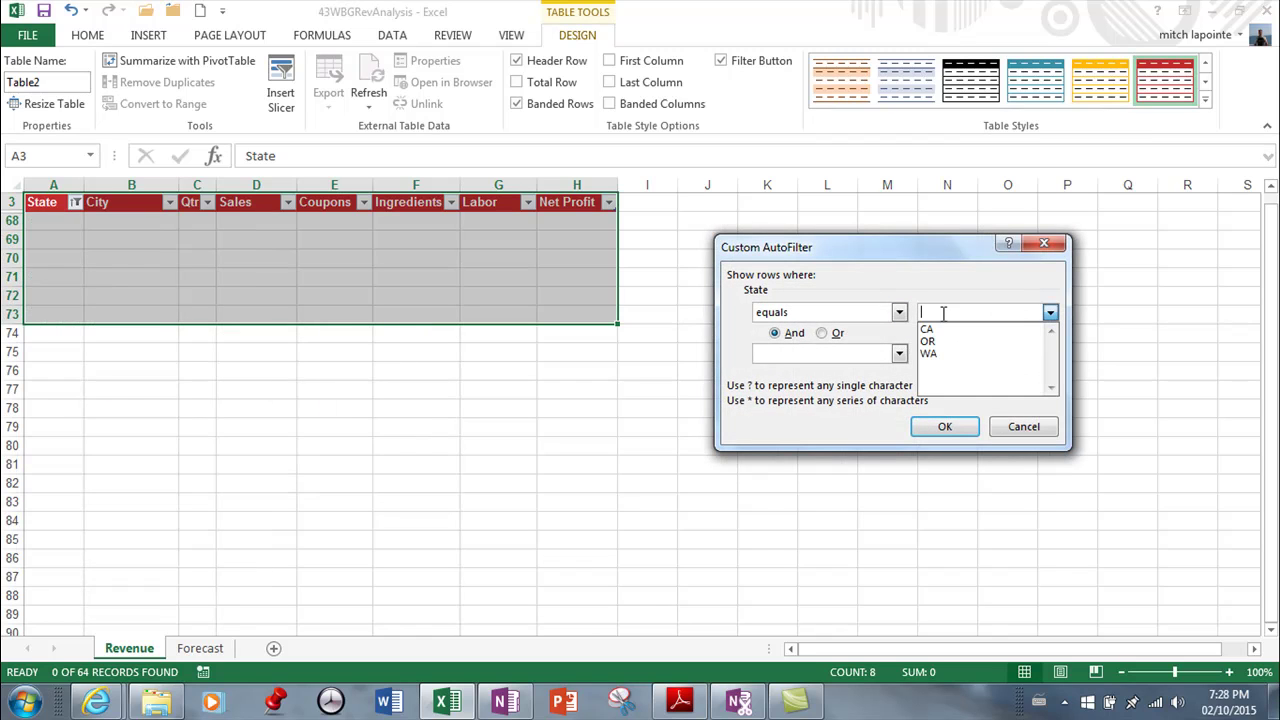
click(937, 332)
click(832, 336)
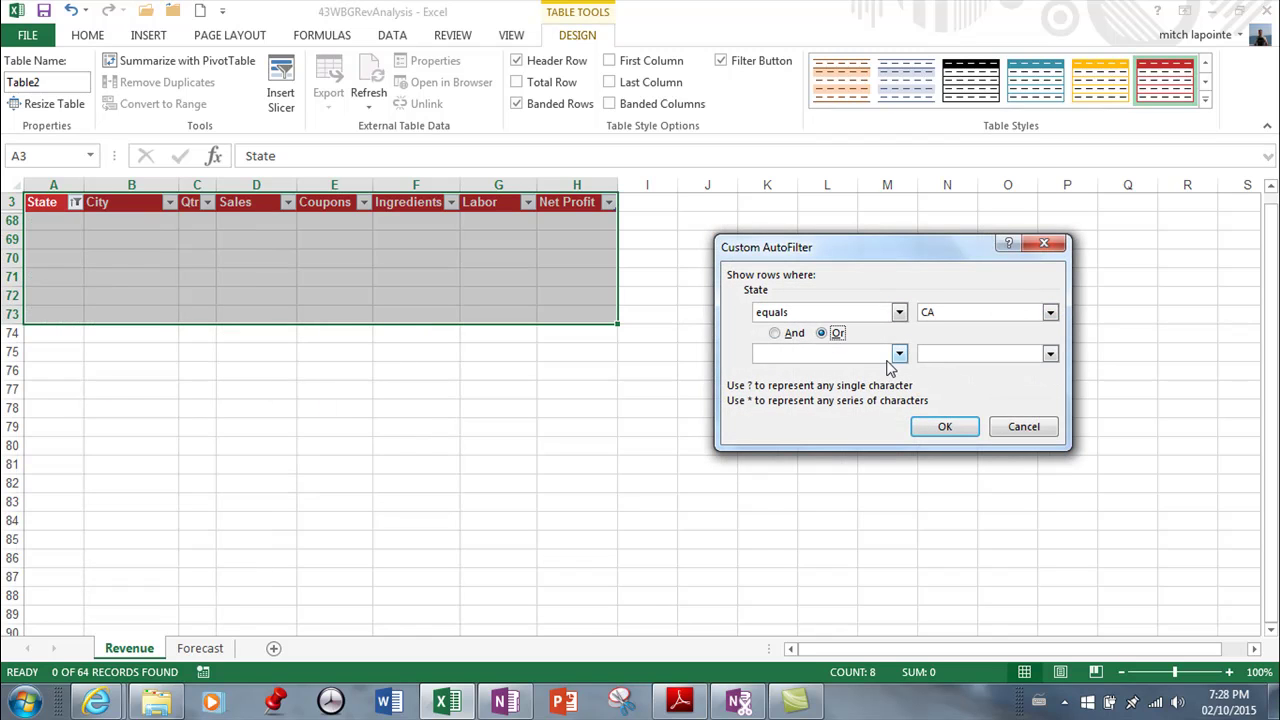
click(899, 354)
click(785, 383)
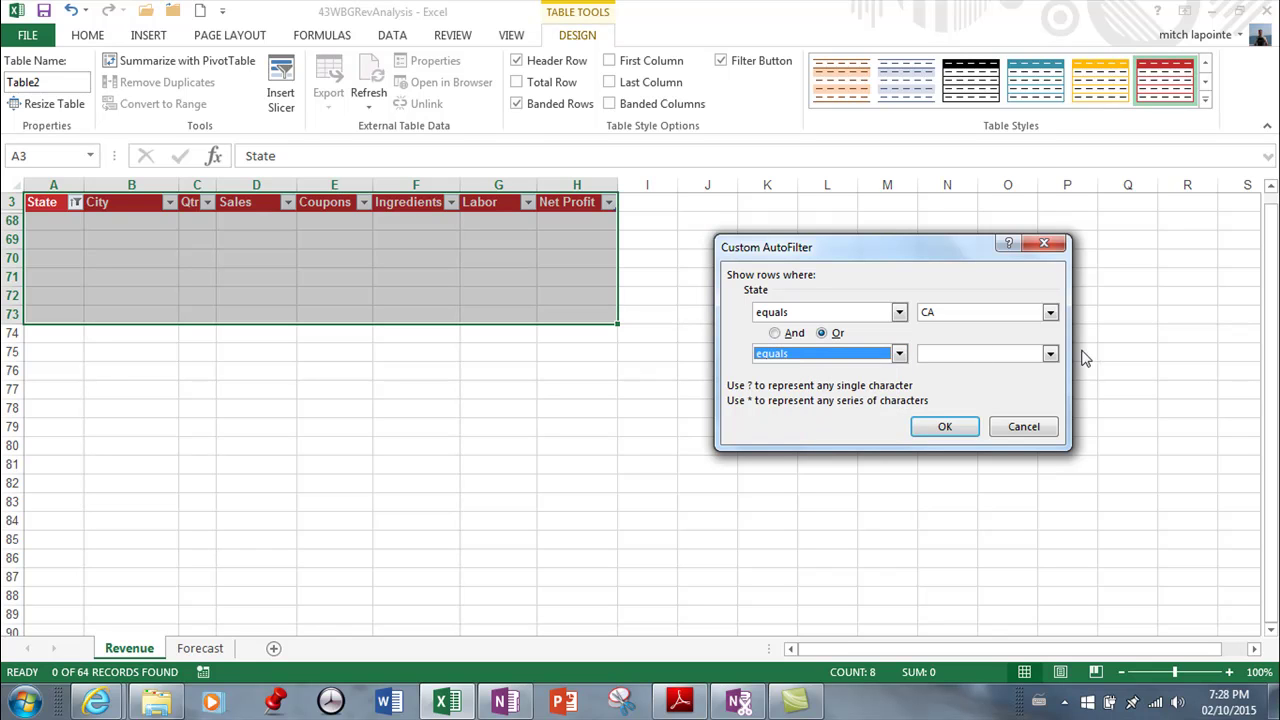
click(1050, 354)
click(929, 397)
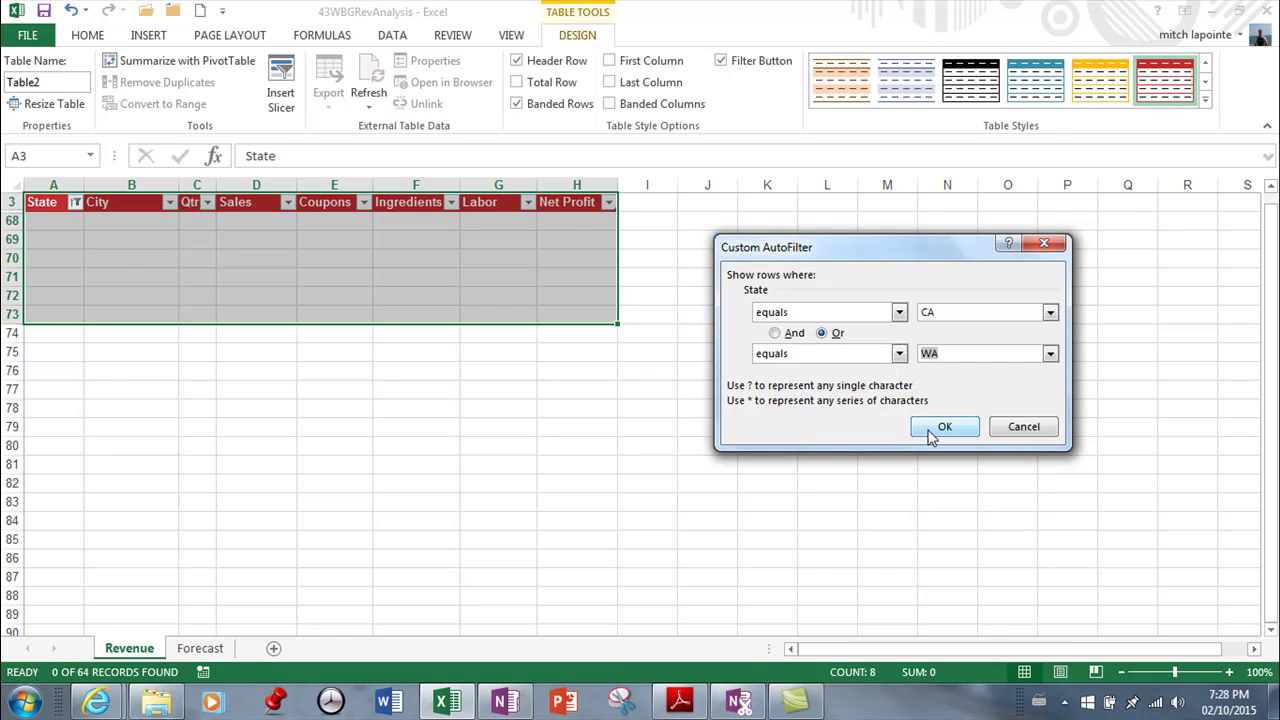
click(940, 426)
scroll(798, 345, down, 7)
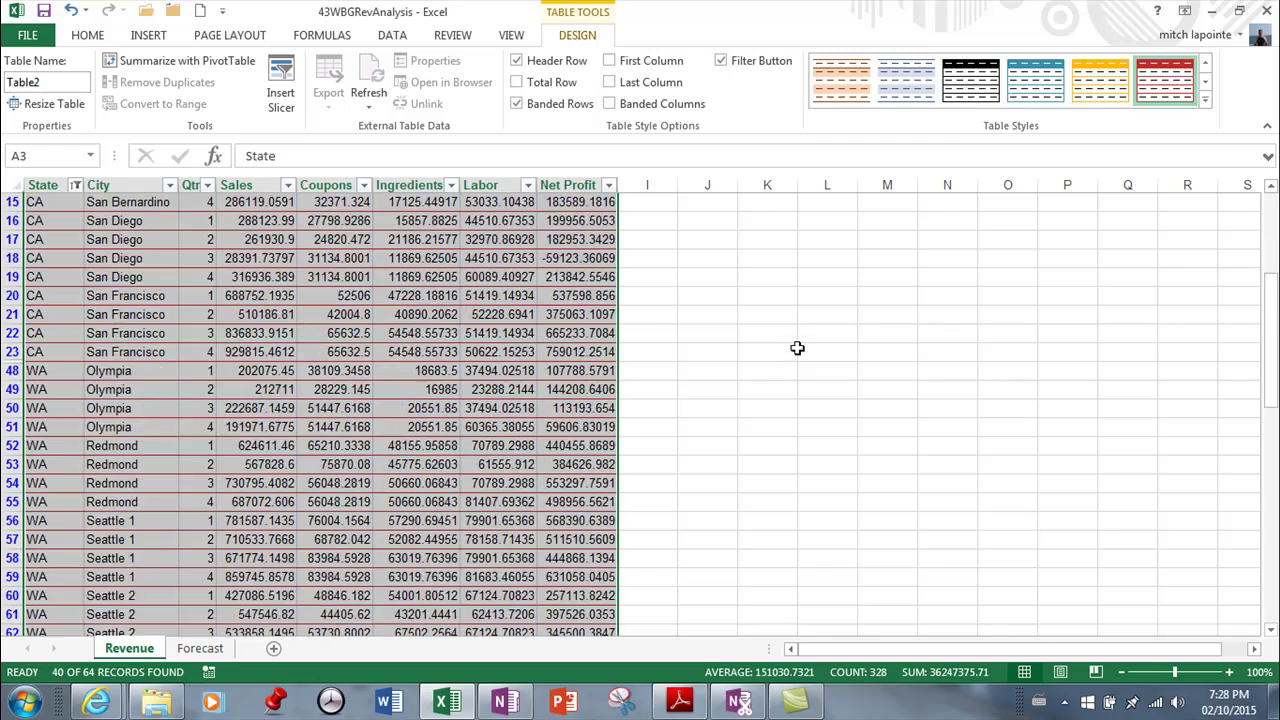
scroll(806, 390, up, 2)
scroll(809, 393, up, 3)
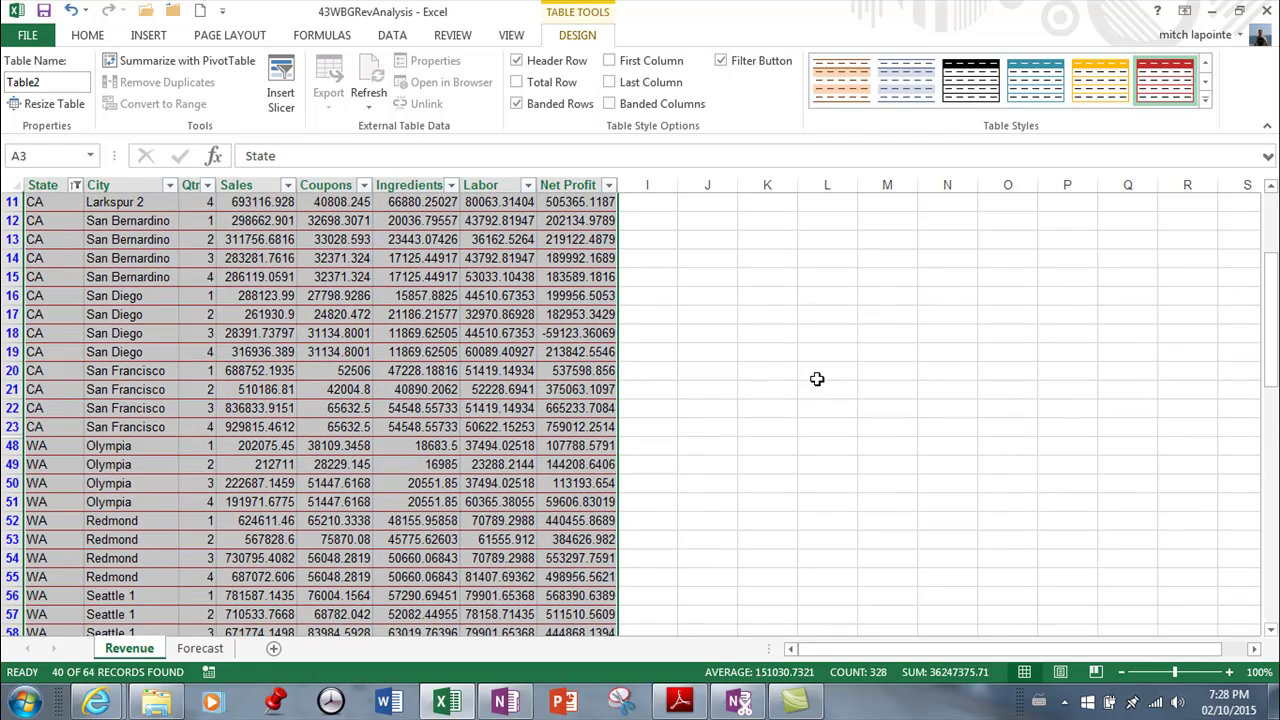
Clear the State filter and apply a City 'begins with Larkspur' filter, leaving Larkspur 1 and 2.
click(76, 186)
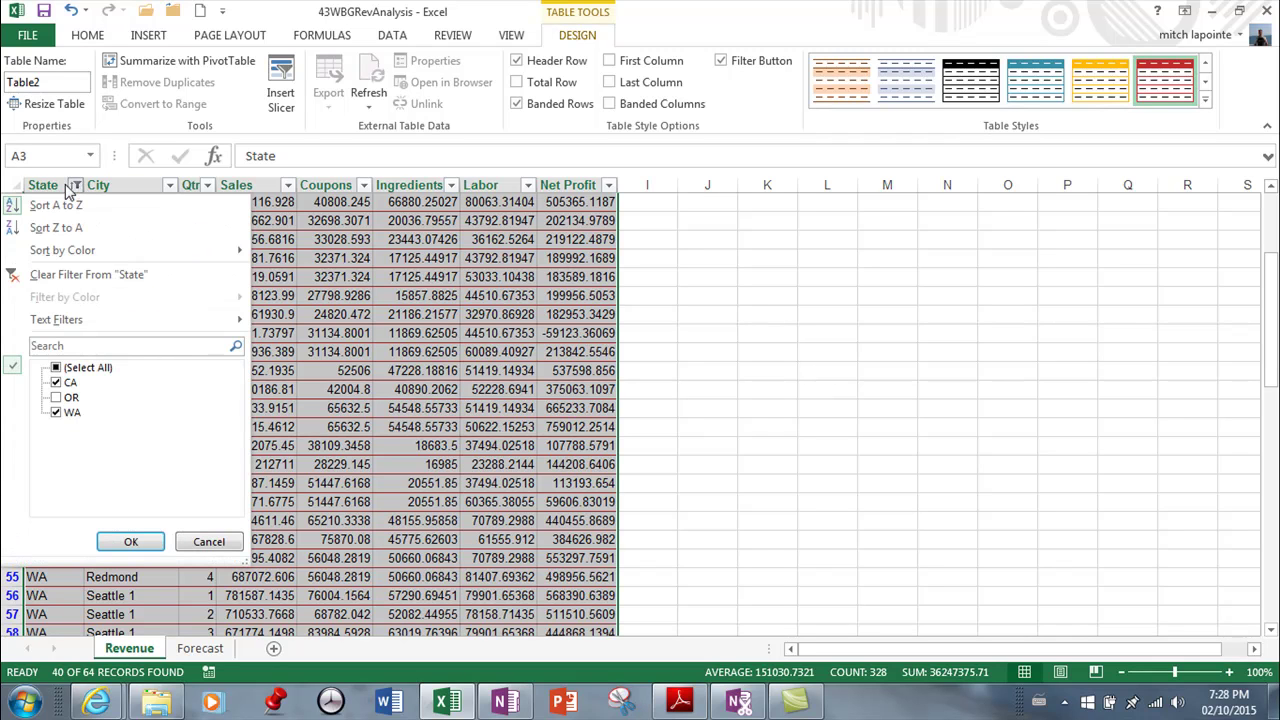
click(52, 280)
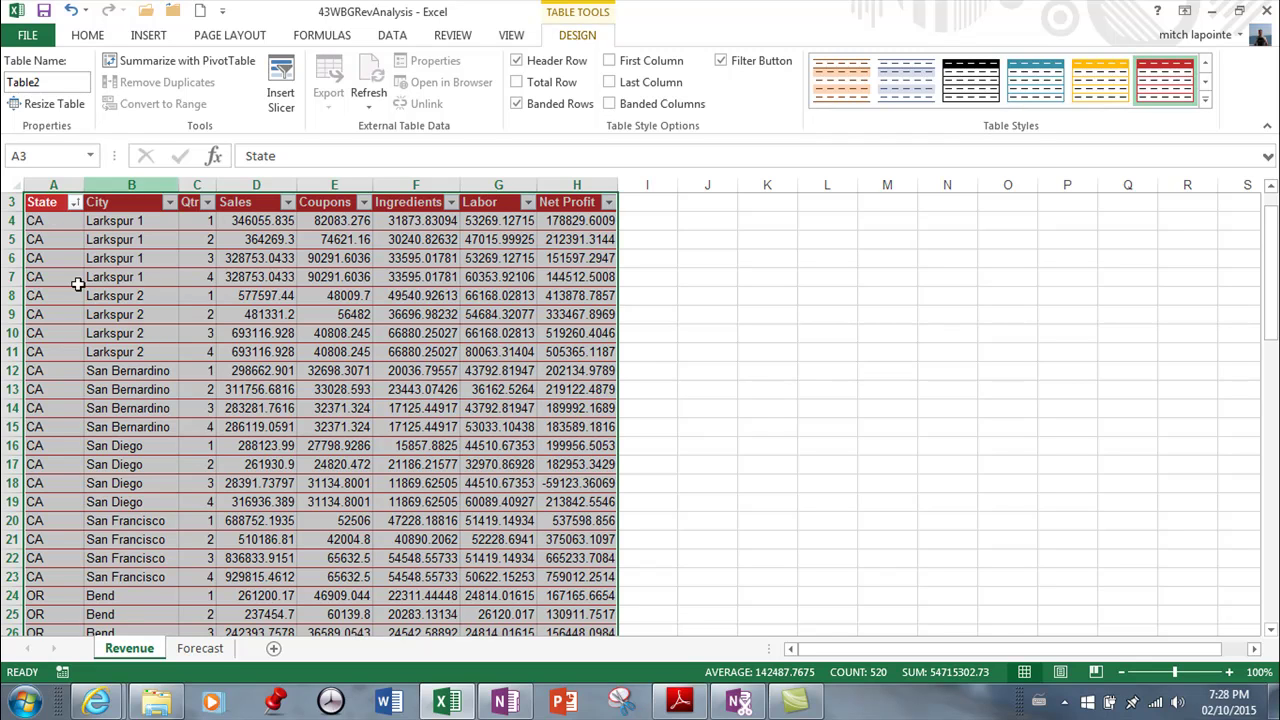
click(171, 203)
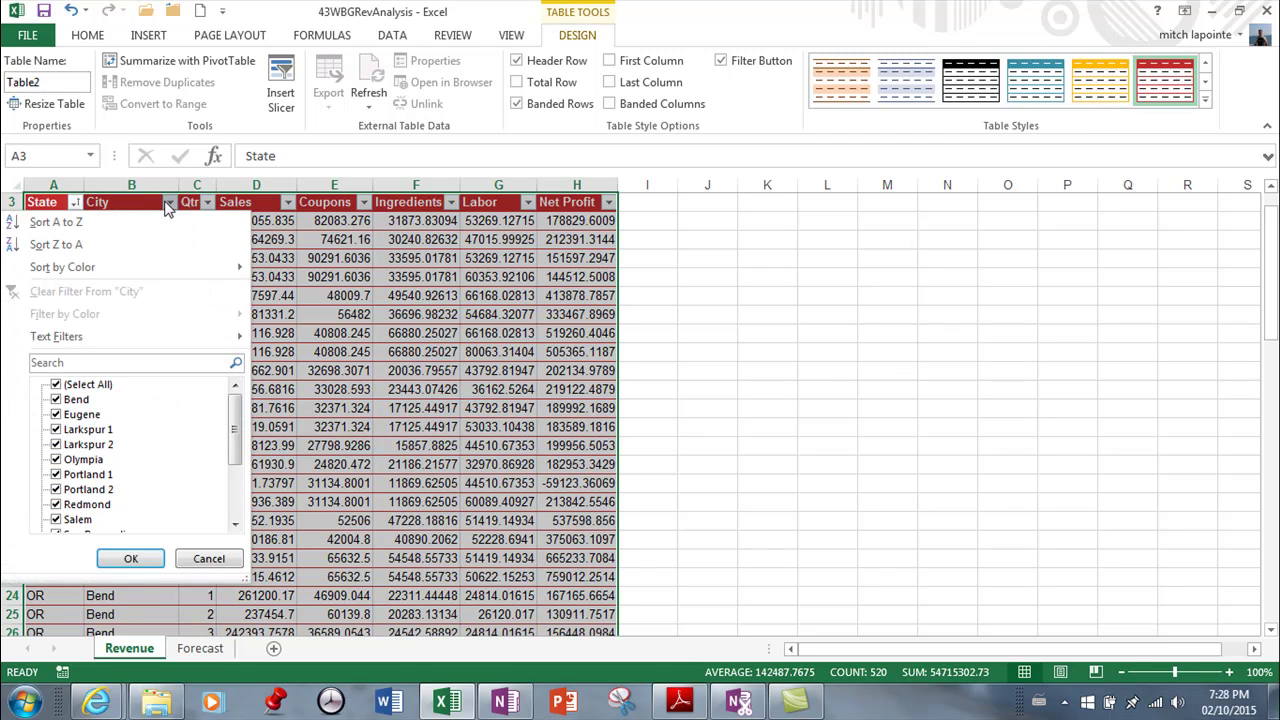
click(64, 386)
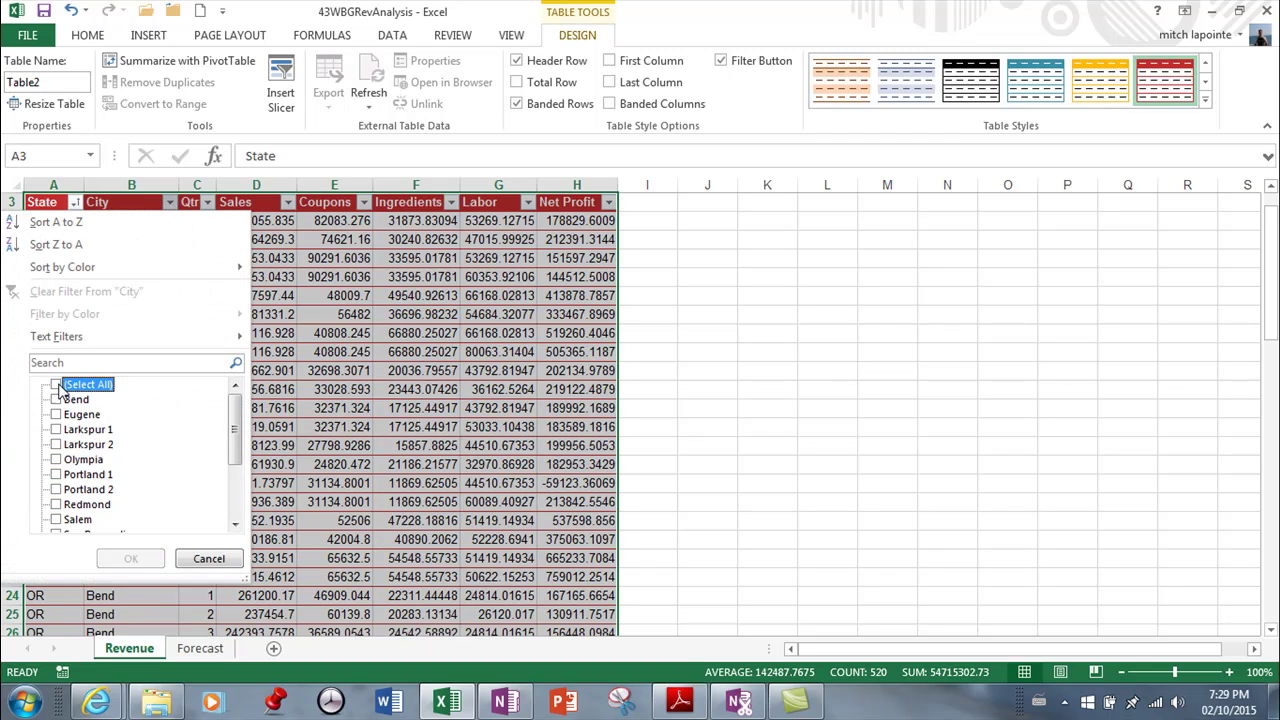
mouse_move(94, 340)
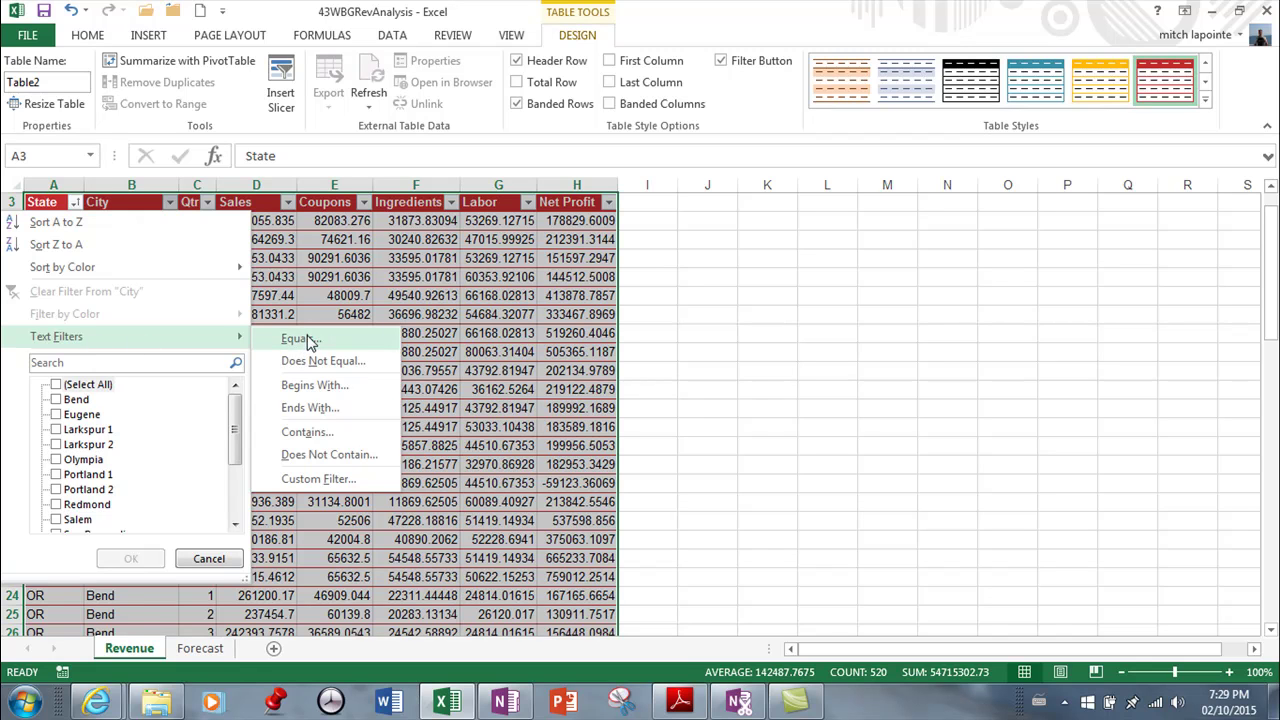
click(314, 385)
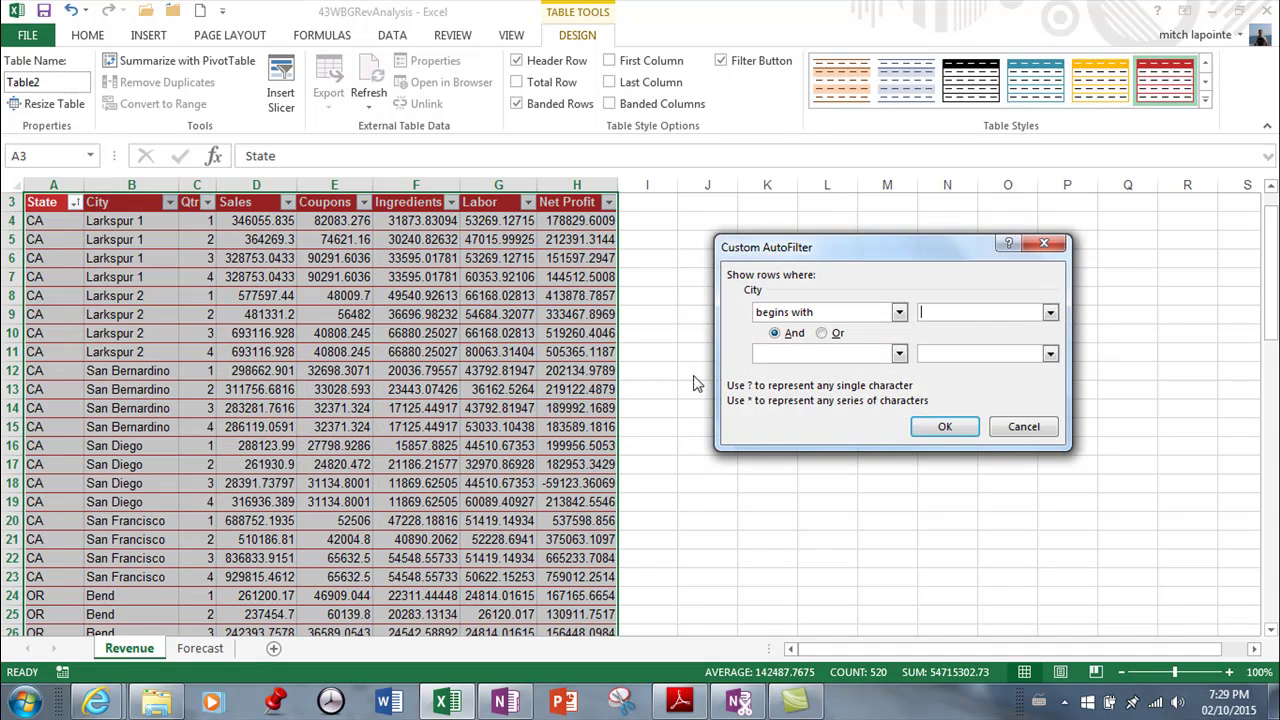
click(1050, 312)
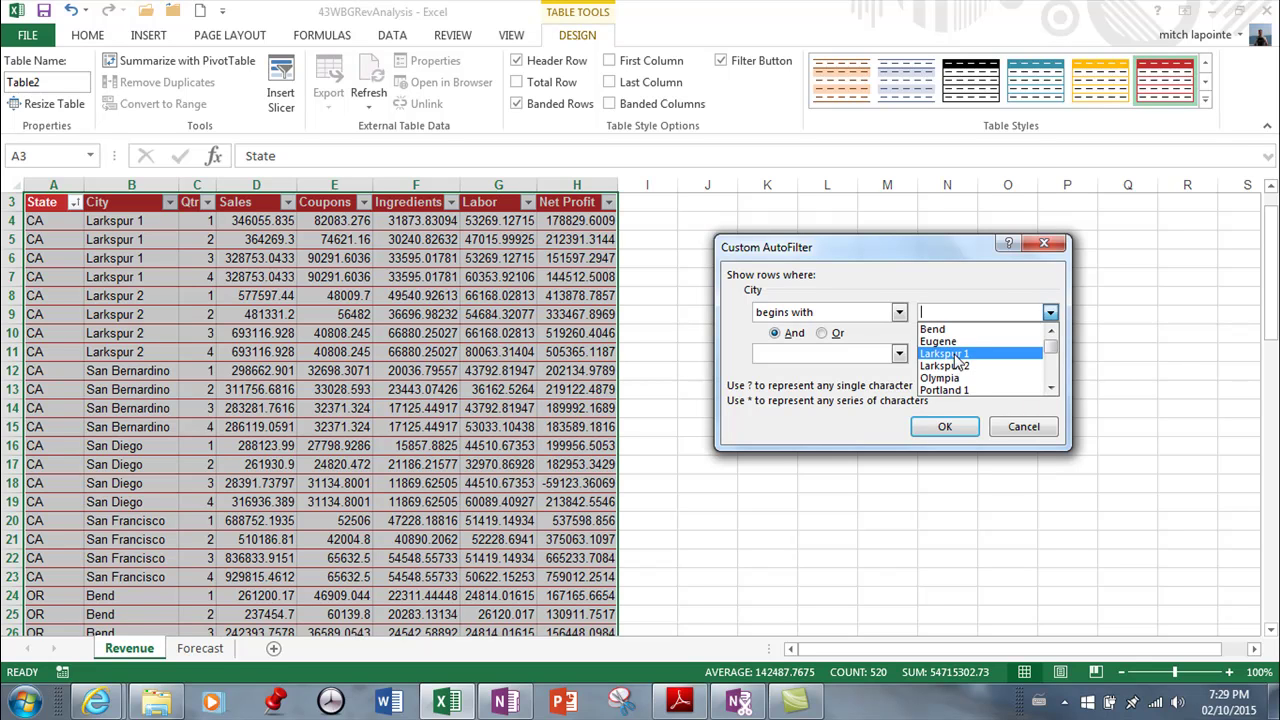
click(956, 355)
click(985, 314)
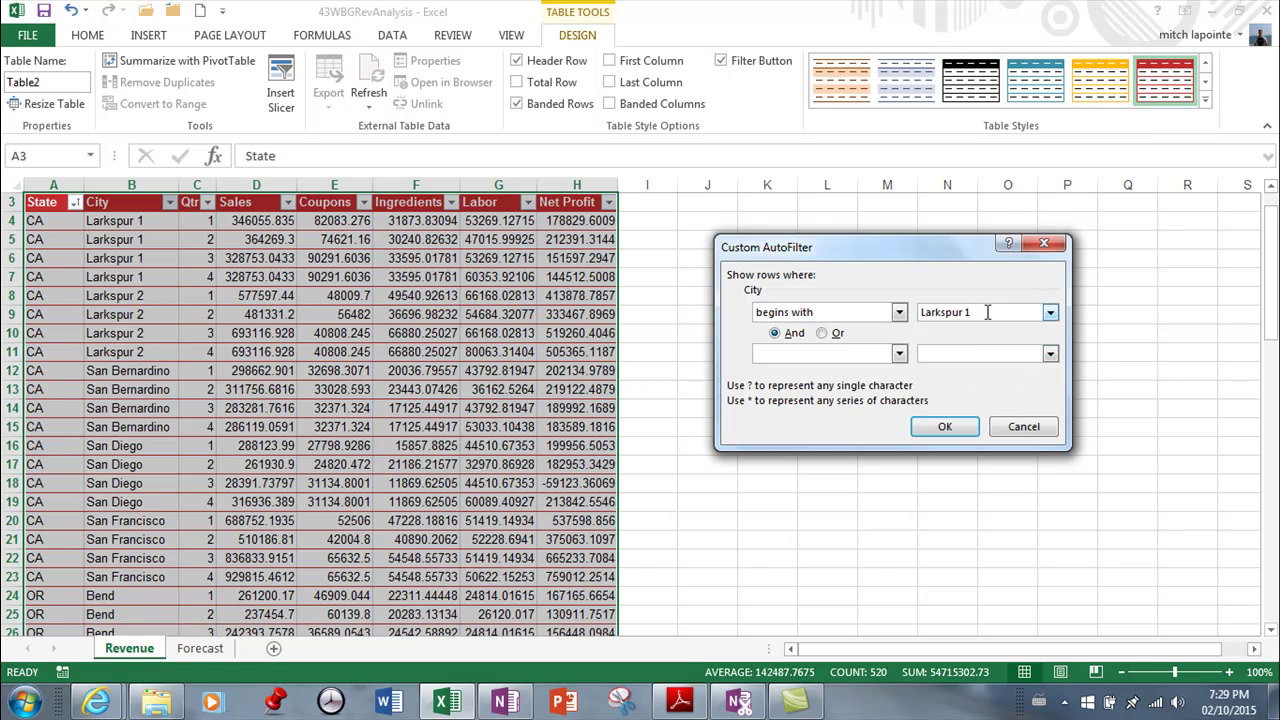
click(945, 427)
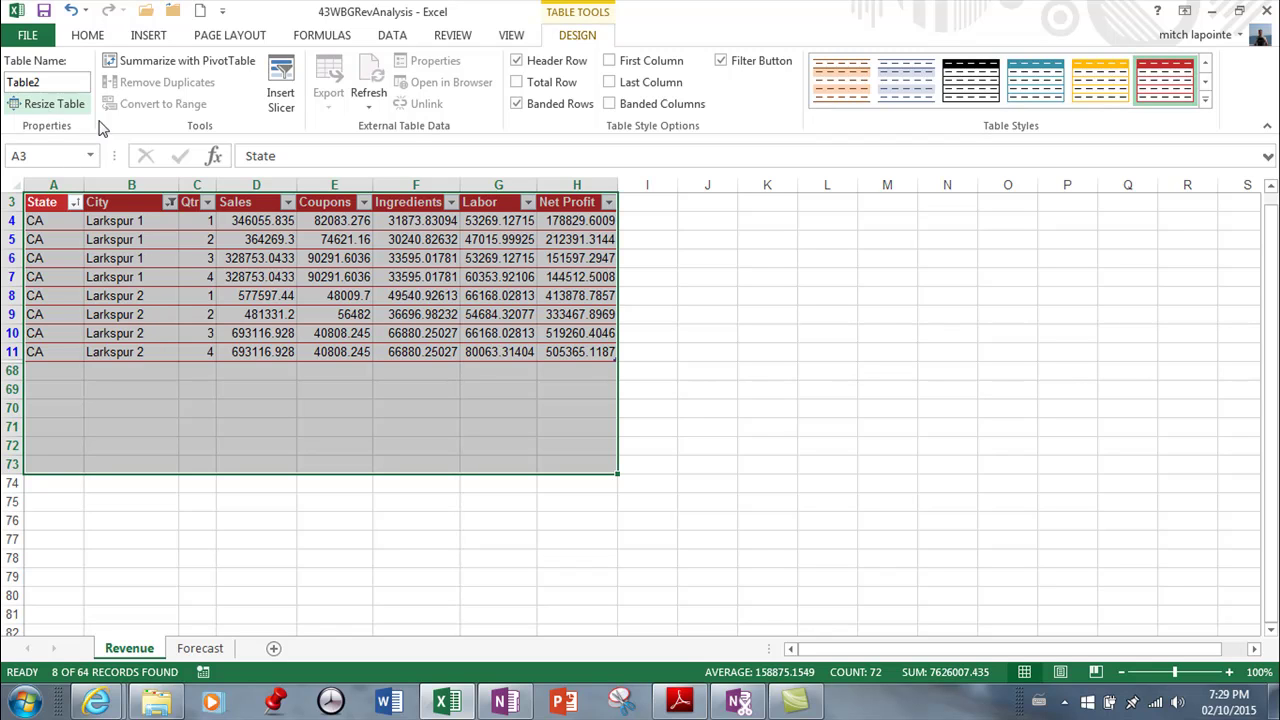
Re-check all cities in the City filter list and close it.
click(170, 203)
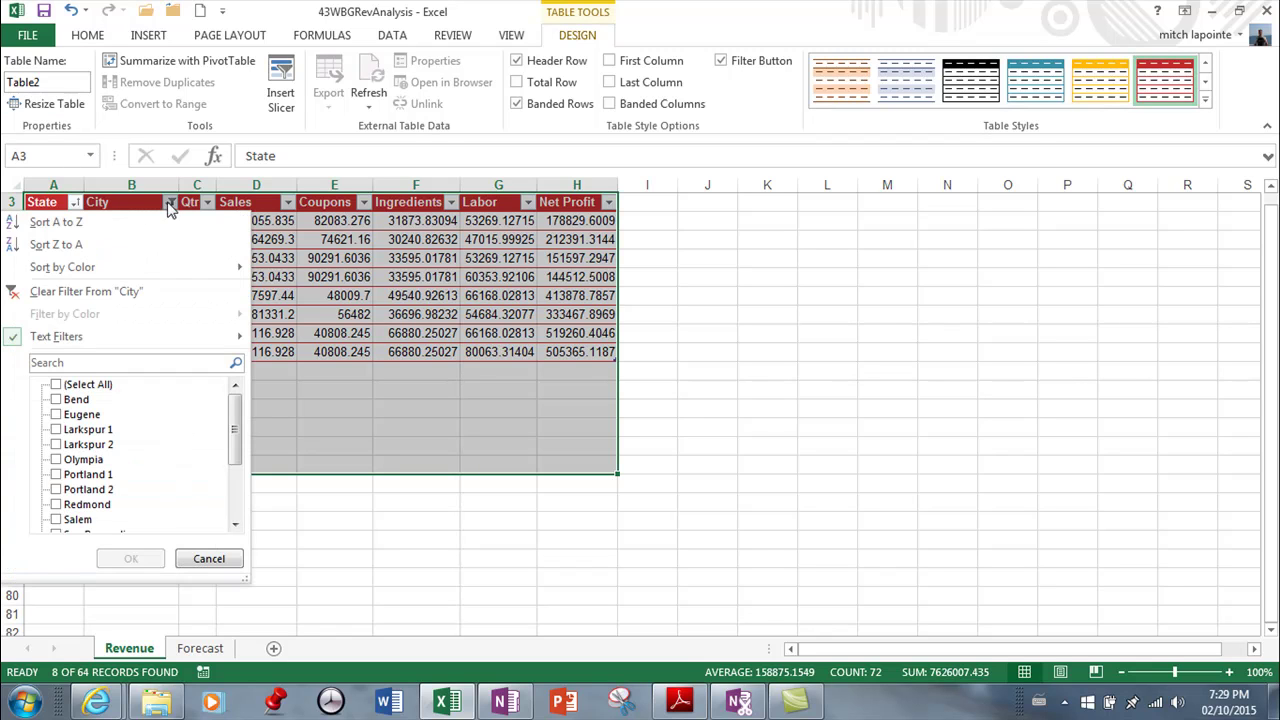
click(57, 387)
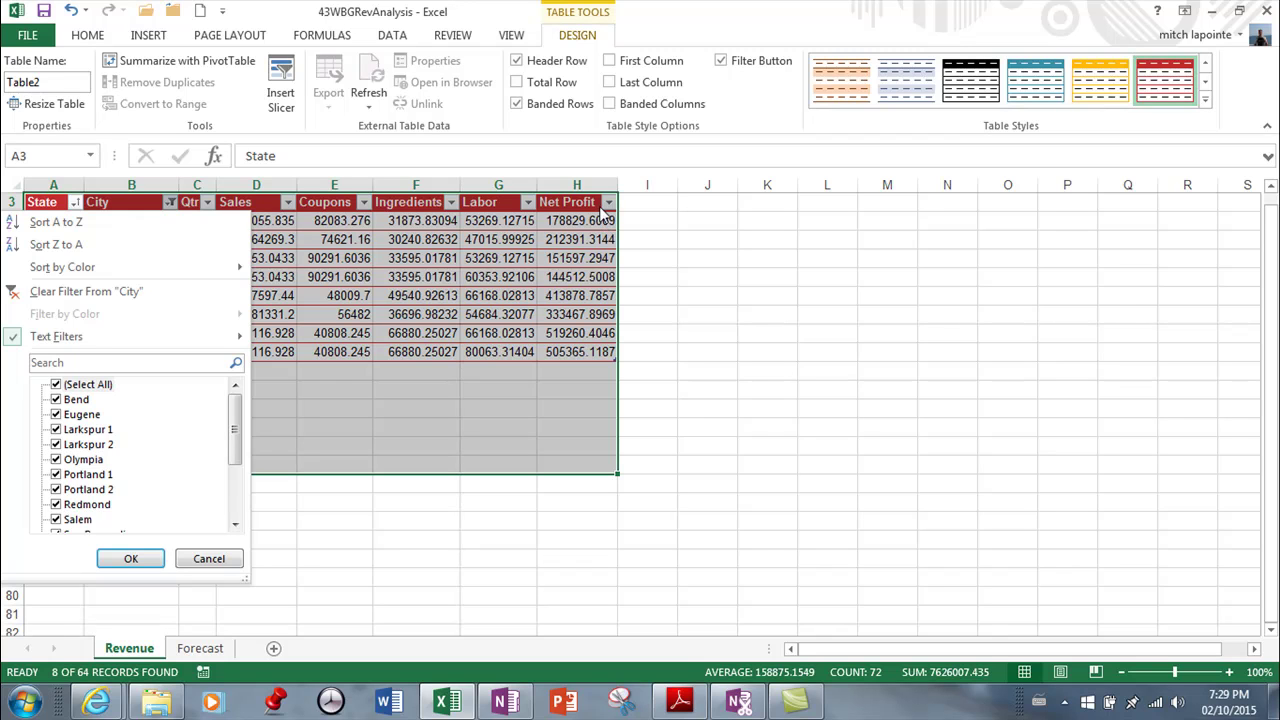
click(73, 207)
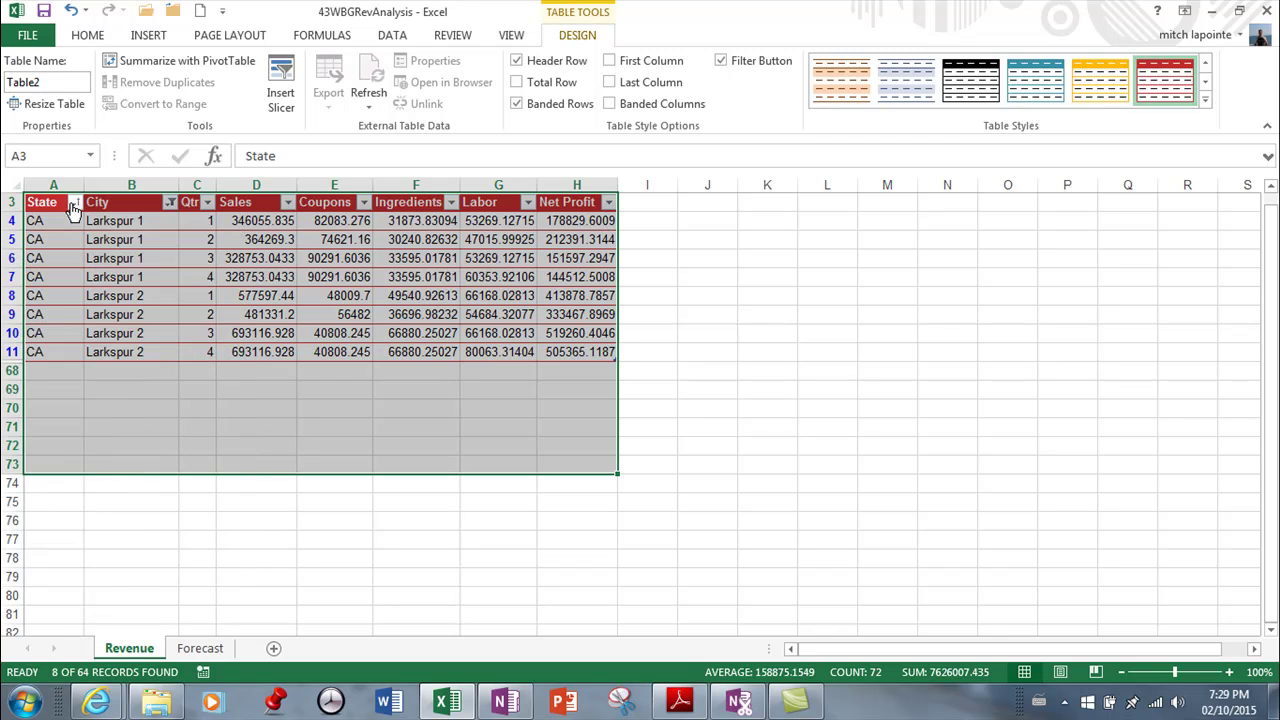
Start a State Equals text filter, then cancel it without applying.
click(73, 203)
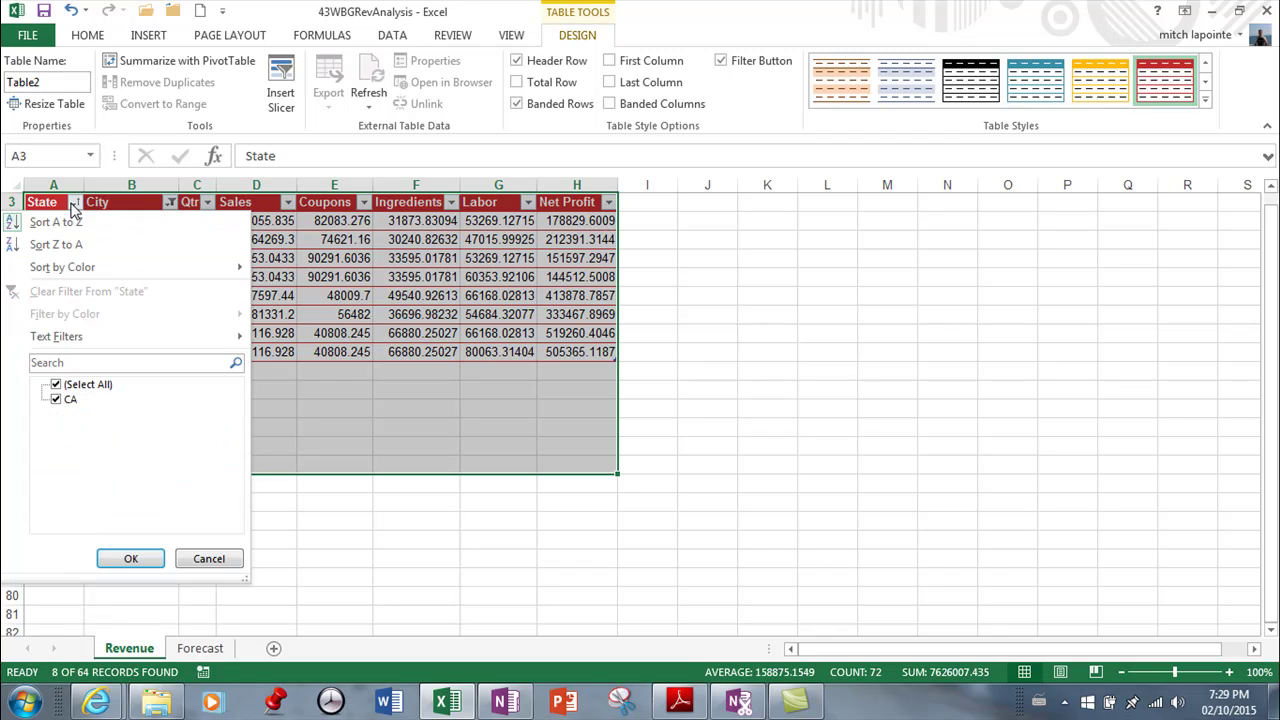
click(70, 400)
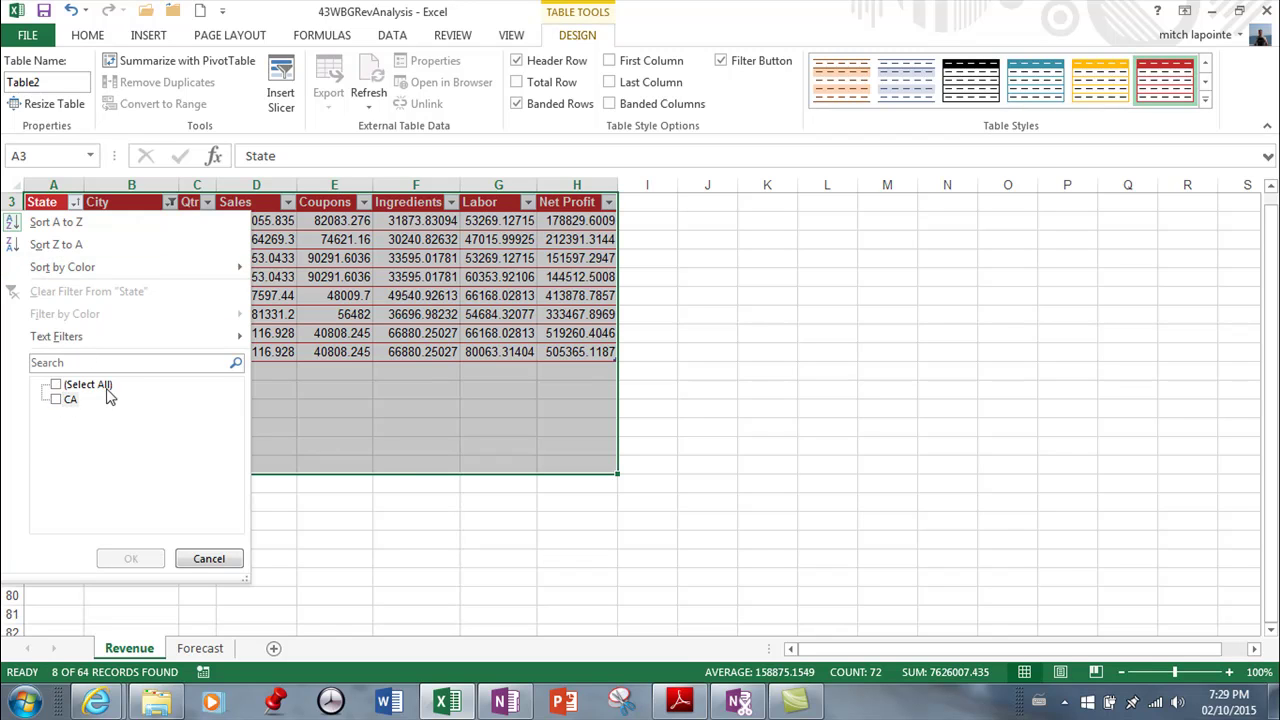
mouse_move(75, 345)
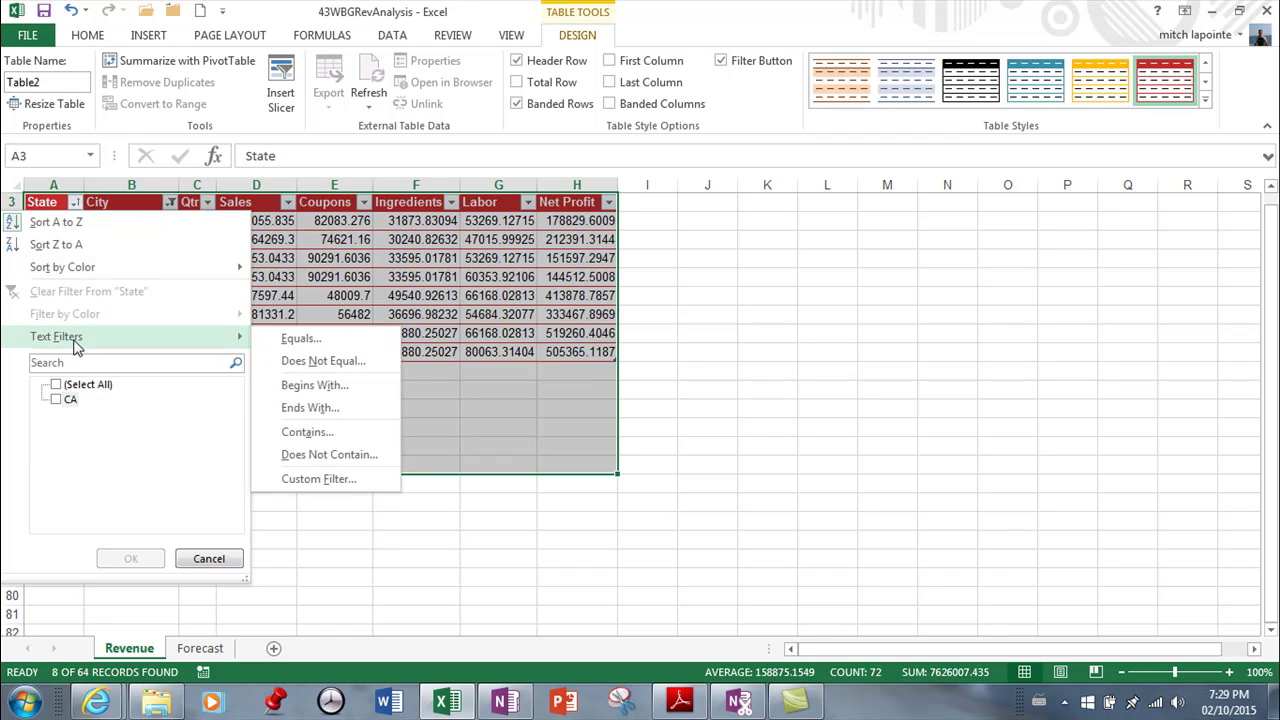
click(316, 345)
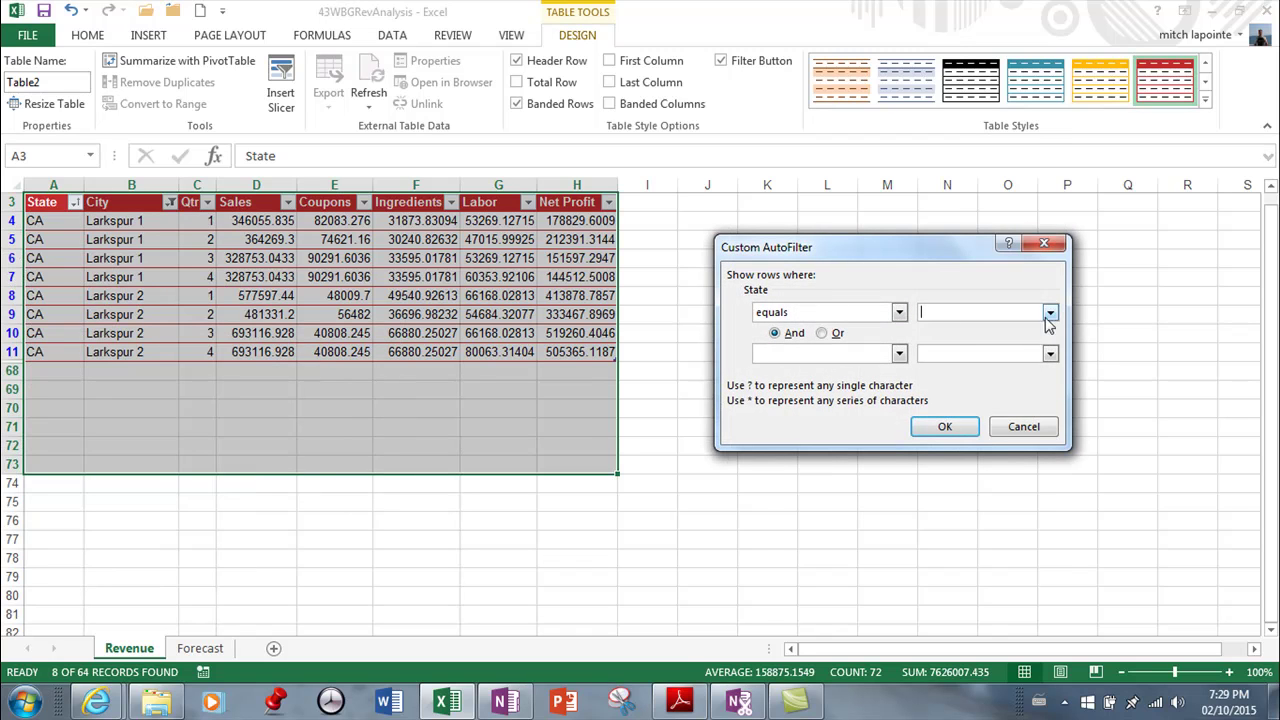
click(1049, 313)
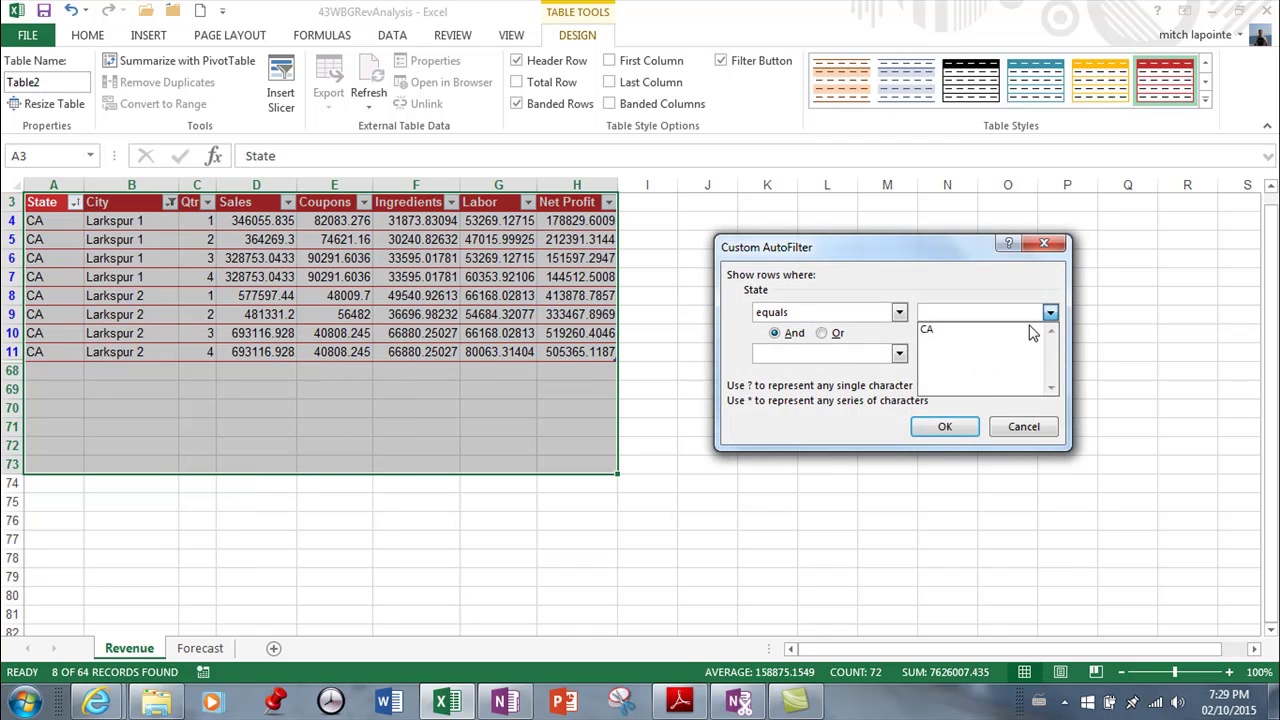
click(1013, 427)
scroll(275, 312, up, 1)
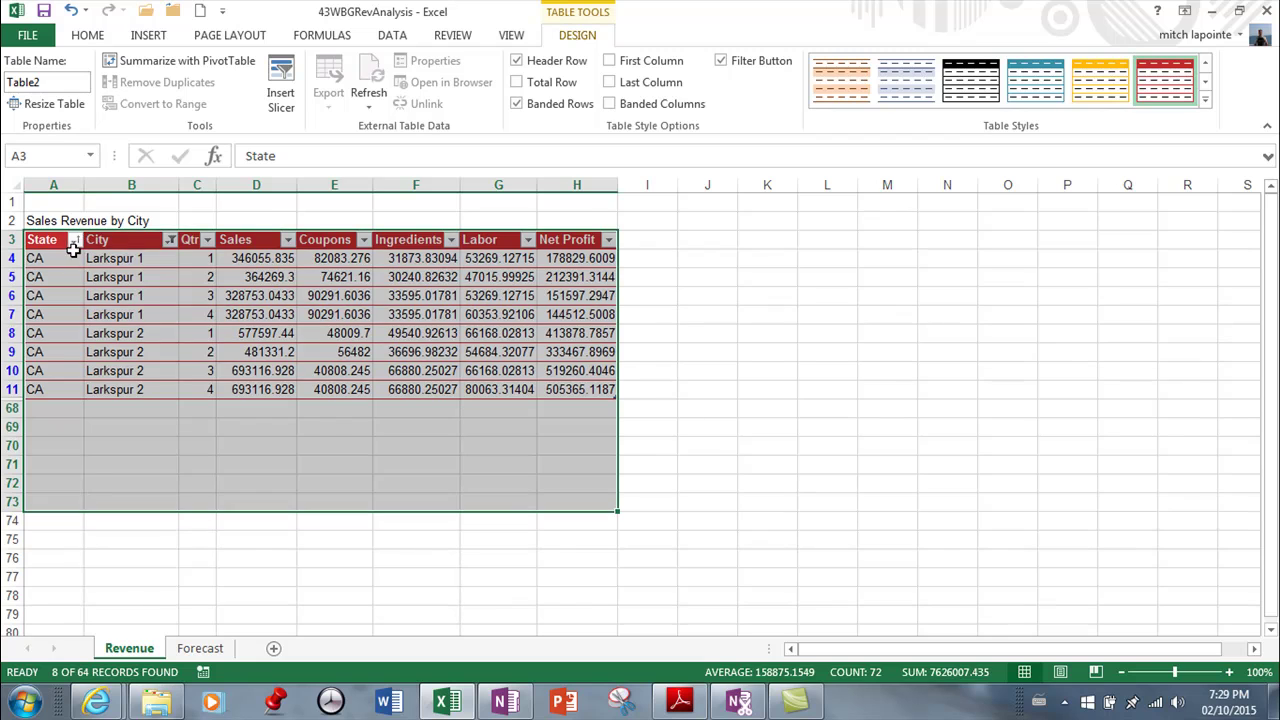
Untick and re-tick CA in the State filter list, then close it unchanged.
click(73, 252)
click(74, 240)
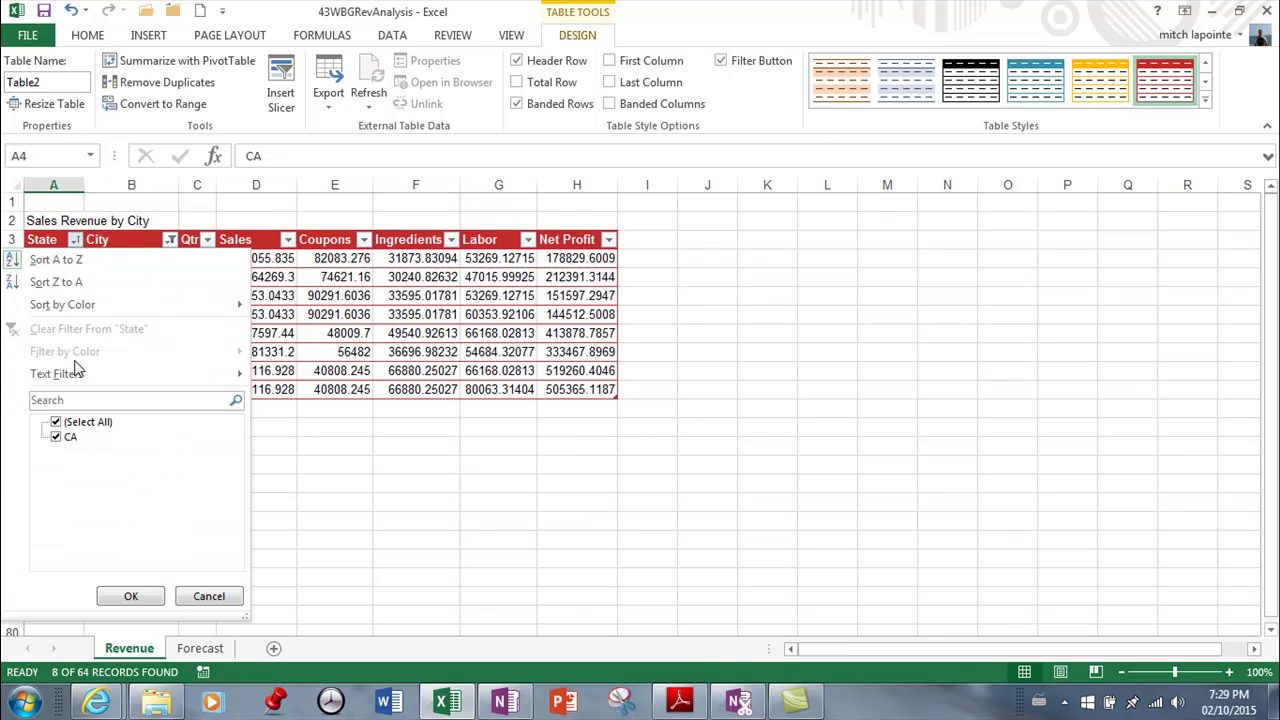
click(53, 436)
click(58, 424)
mouse_move(61, 382)
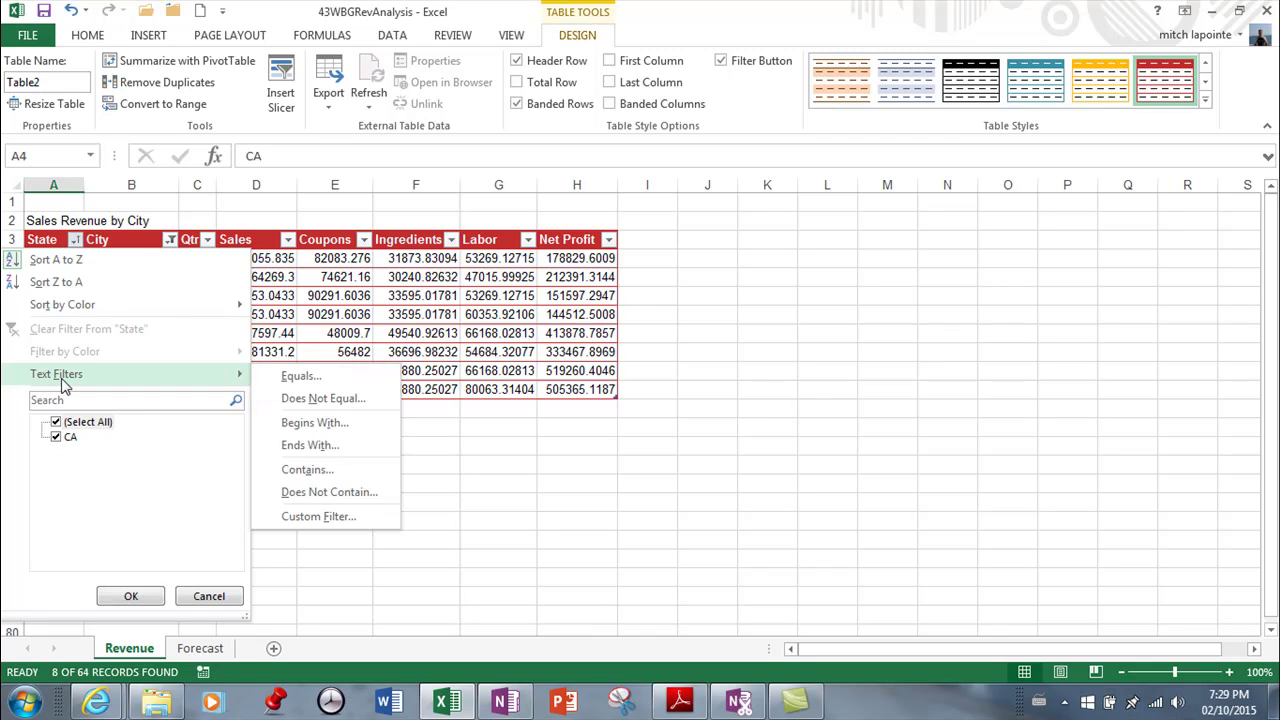
click(209, 596)
Dismiss the State filter options unchanged and bring up the City column's filter choices.
click(75, 241)
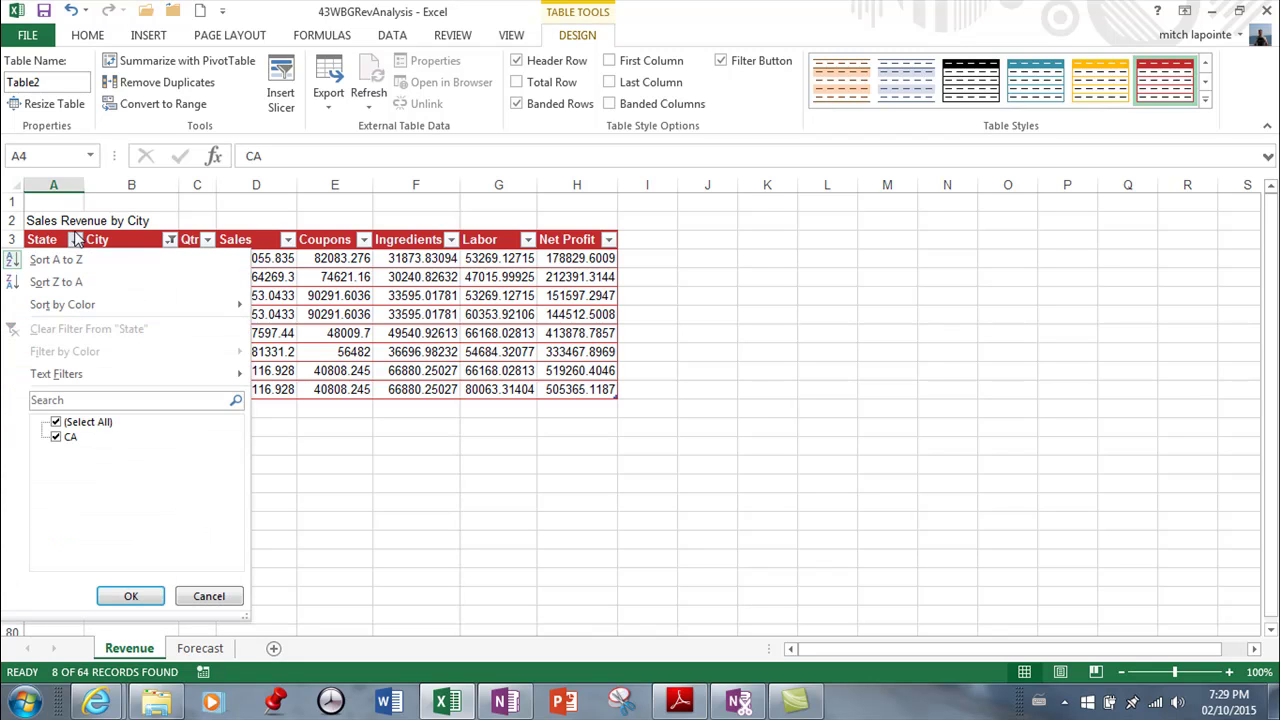
mouse_move(147, 374)
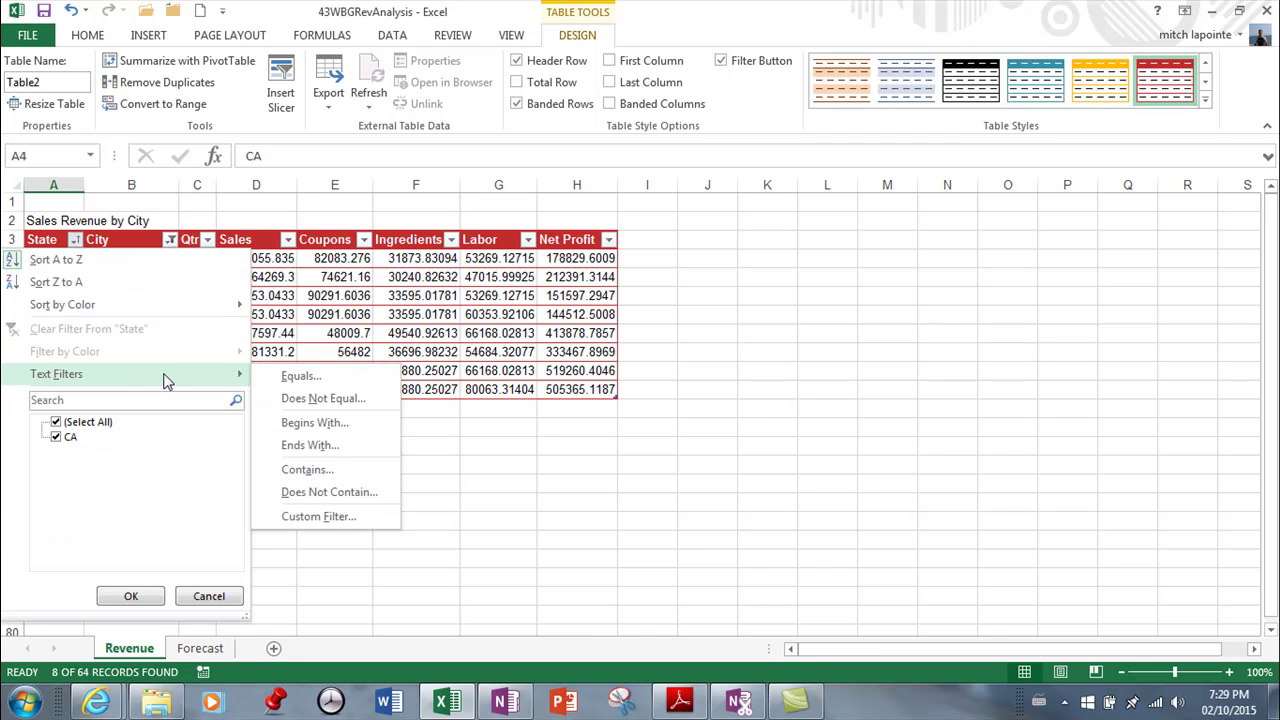
click(209, 596)
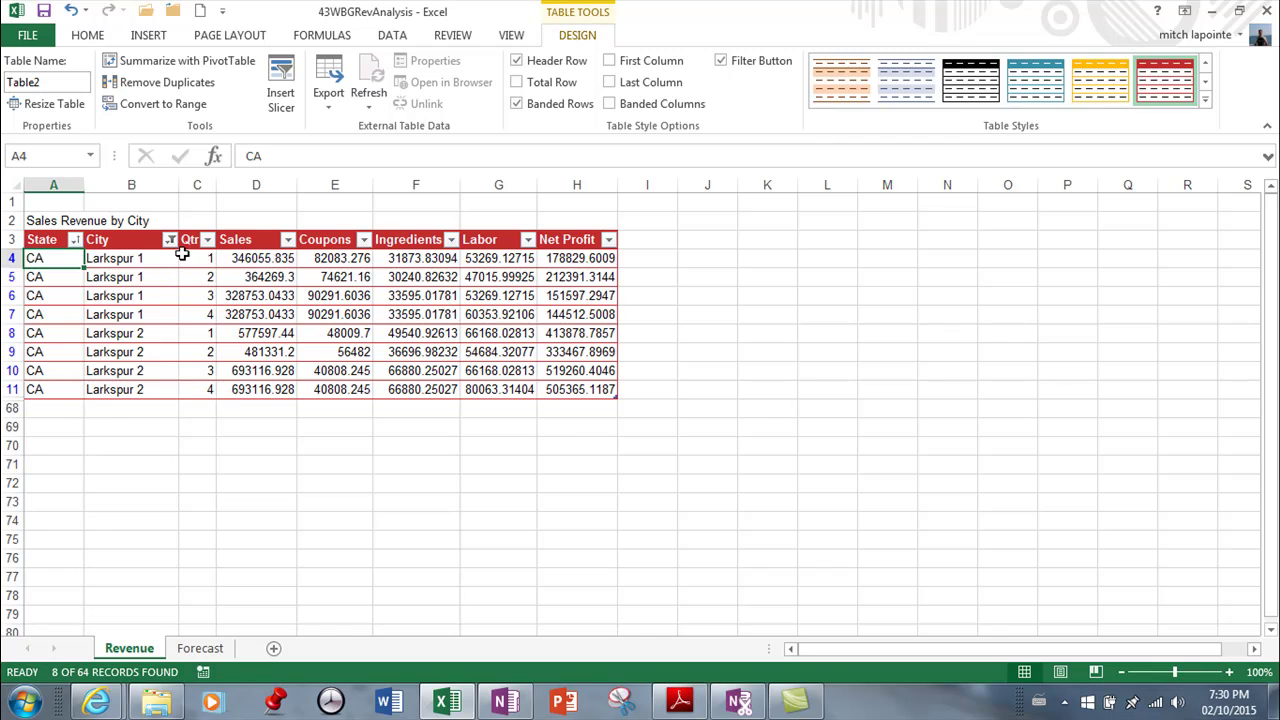
click(171, 241)
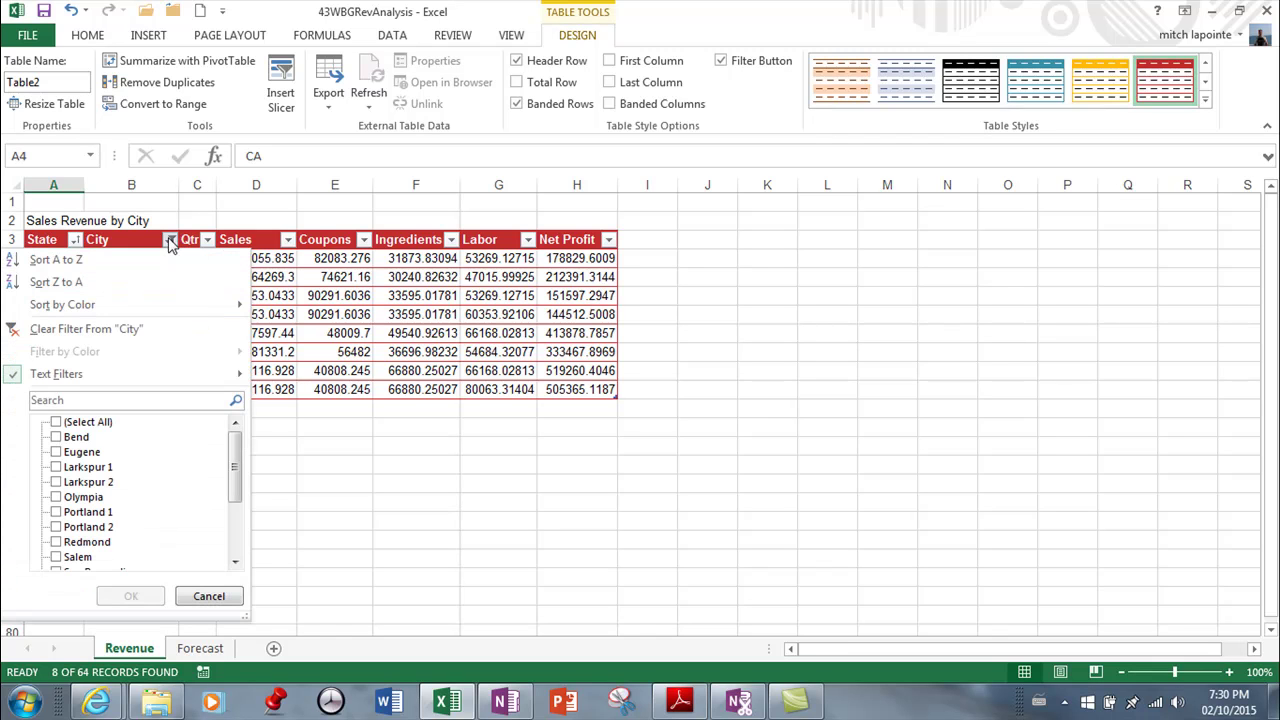
Clear the City filter so all rows show again.
click(70, 329)
scroll(500, 325, down, 3)
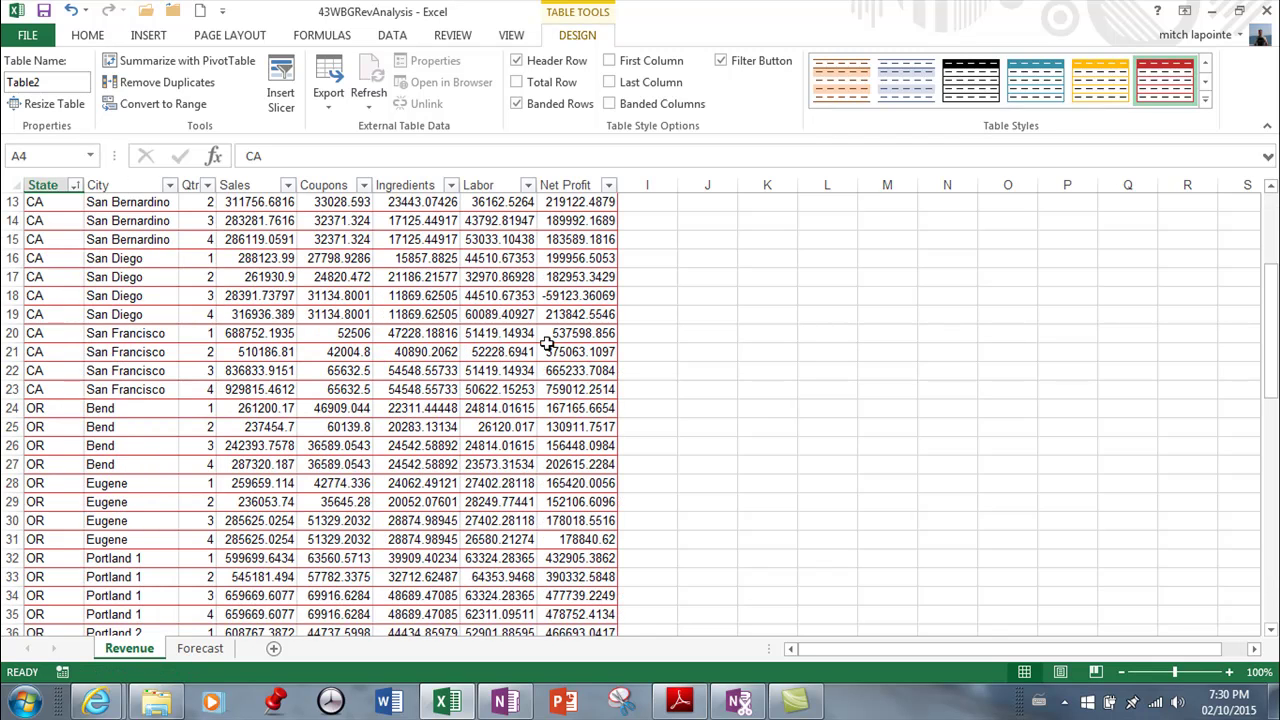
scroll(528, 314, up, 3)
Filter State to equal WA, showing 20 of 64 records.
click(74, 240)
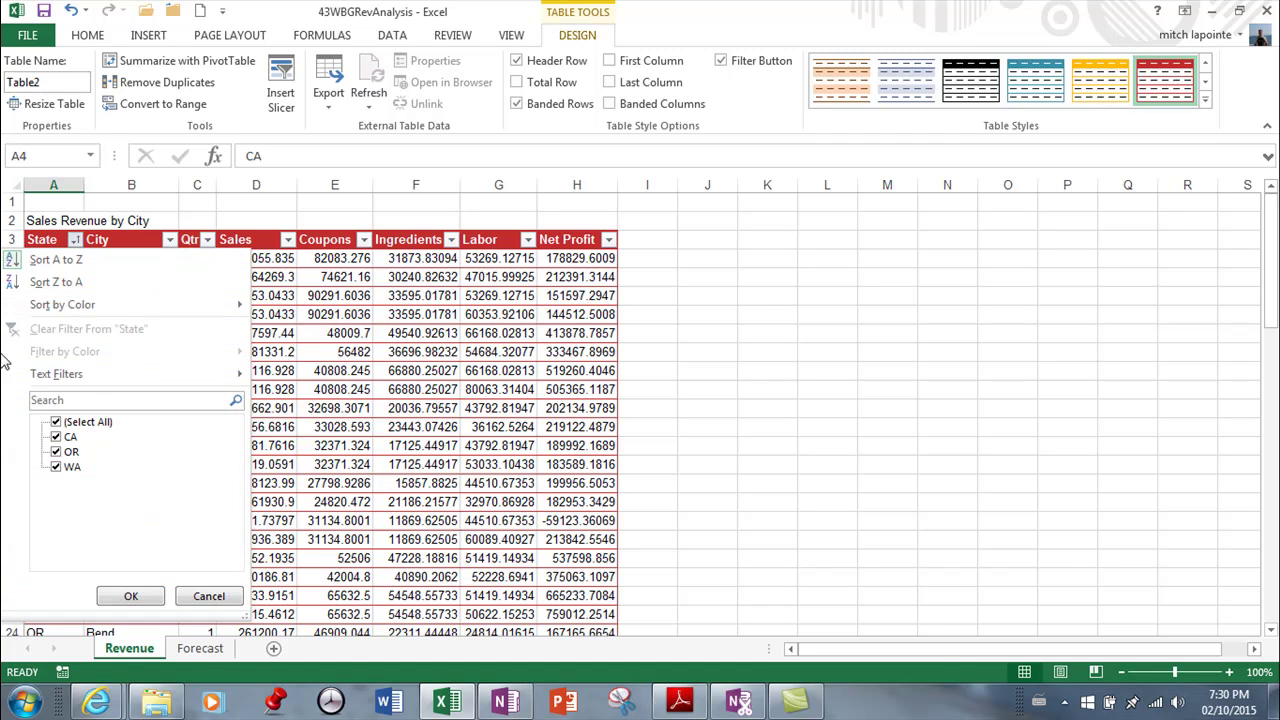
mouse_move(100, 378)
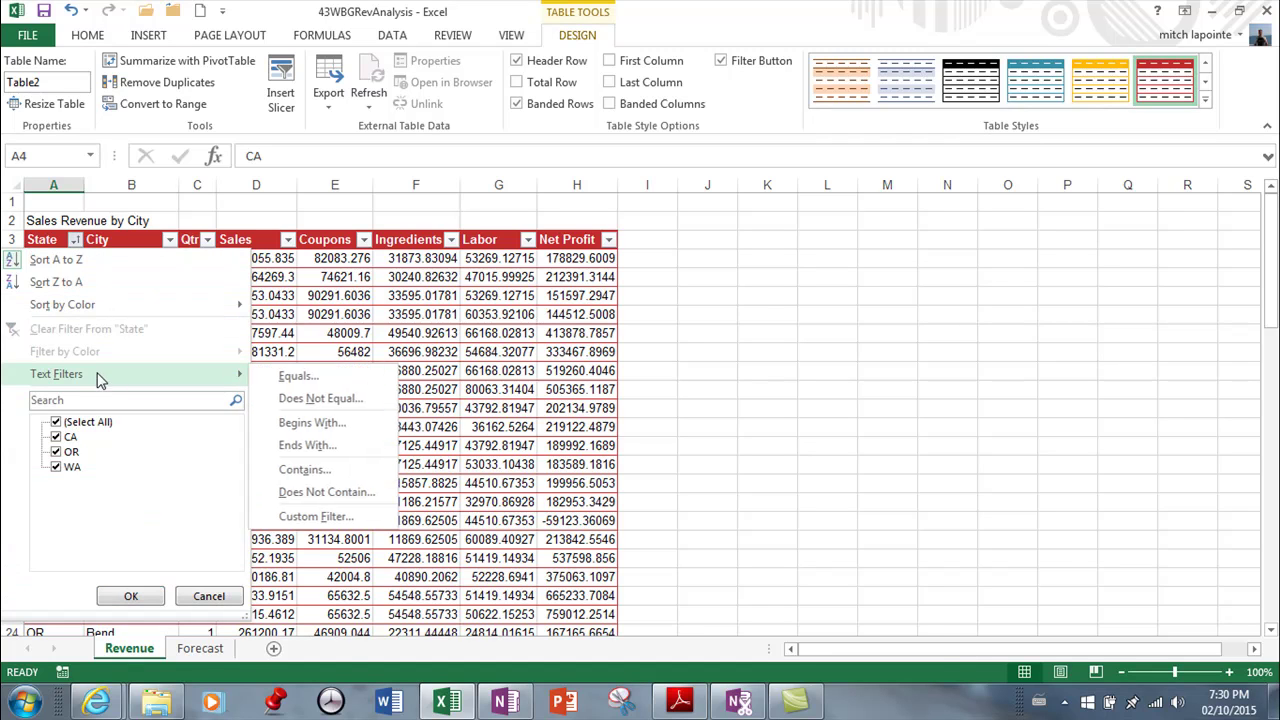
click(297, 376)
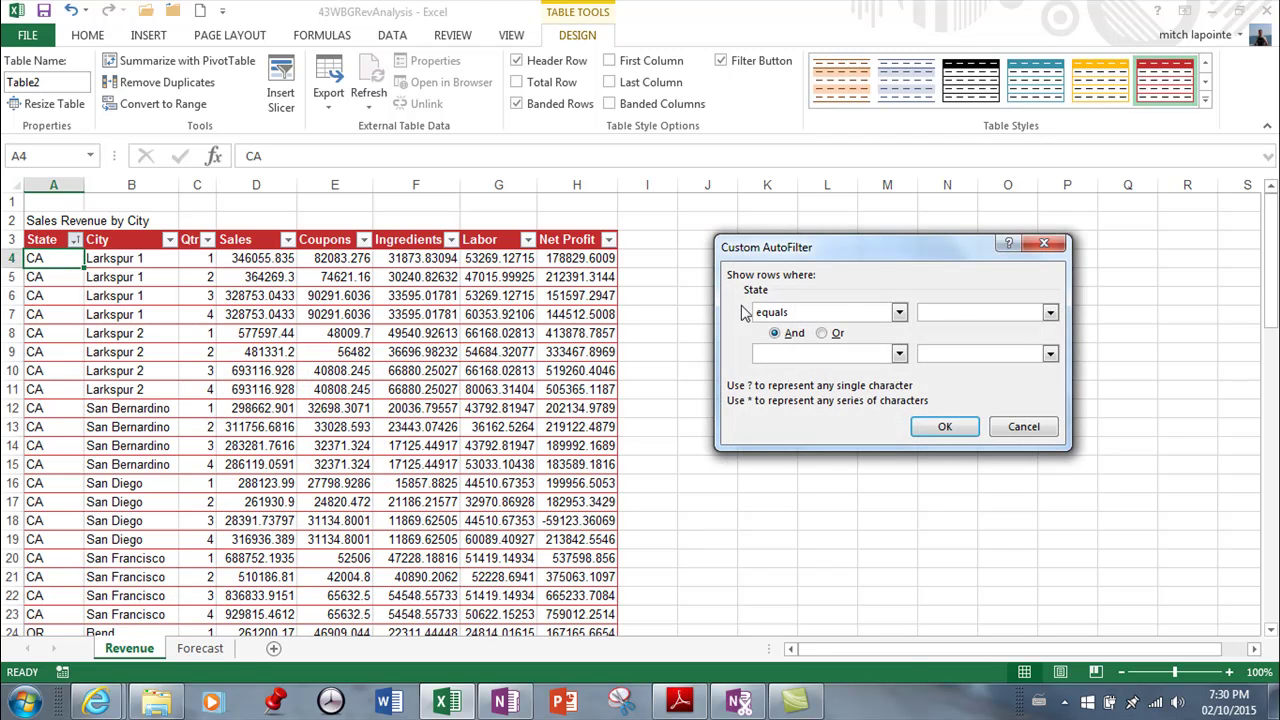
click(1050, 316)
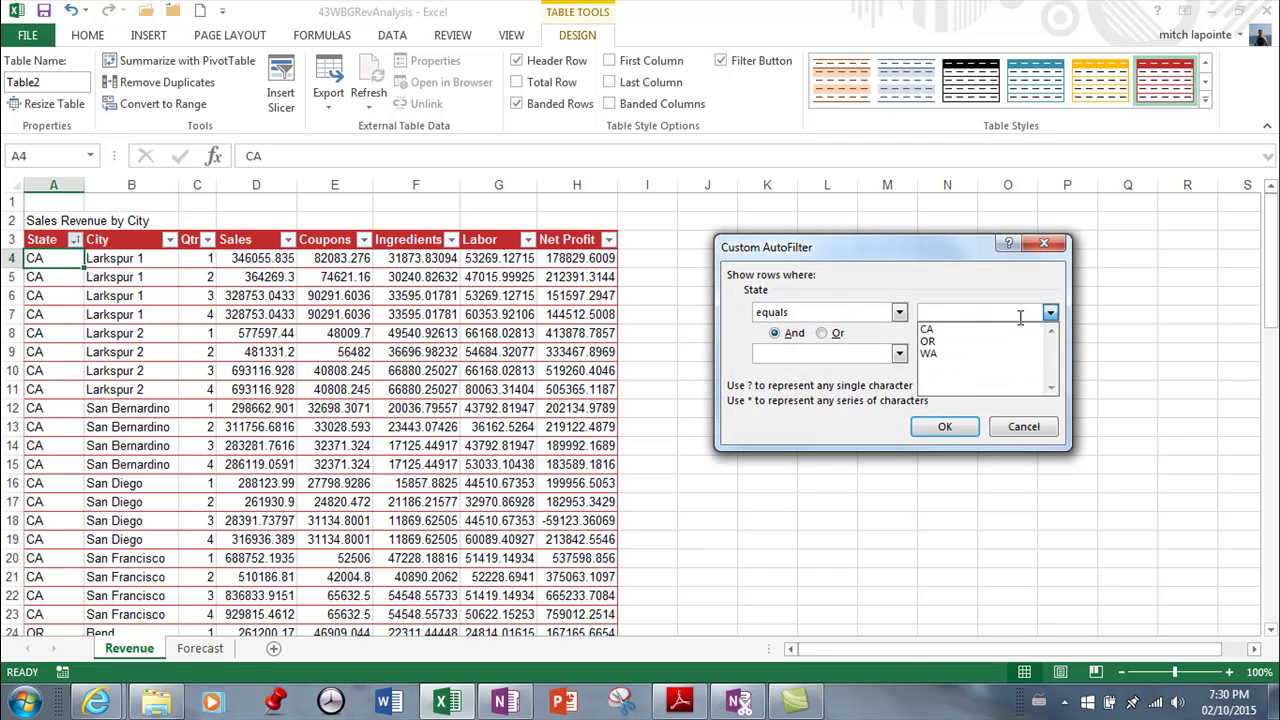
click(940, 352)
click(944, 426)
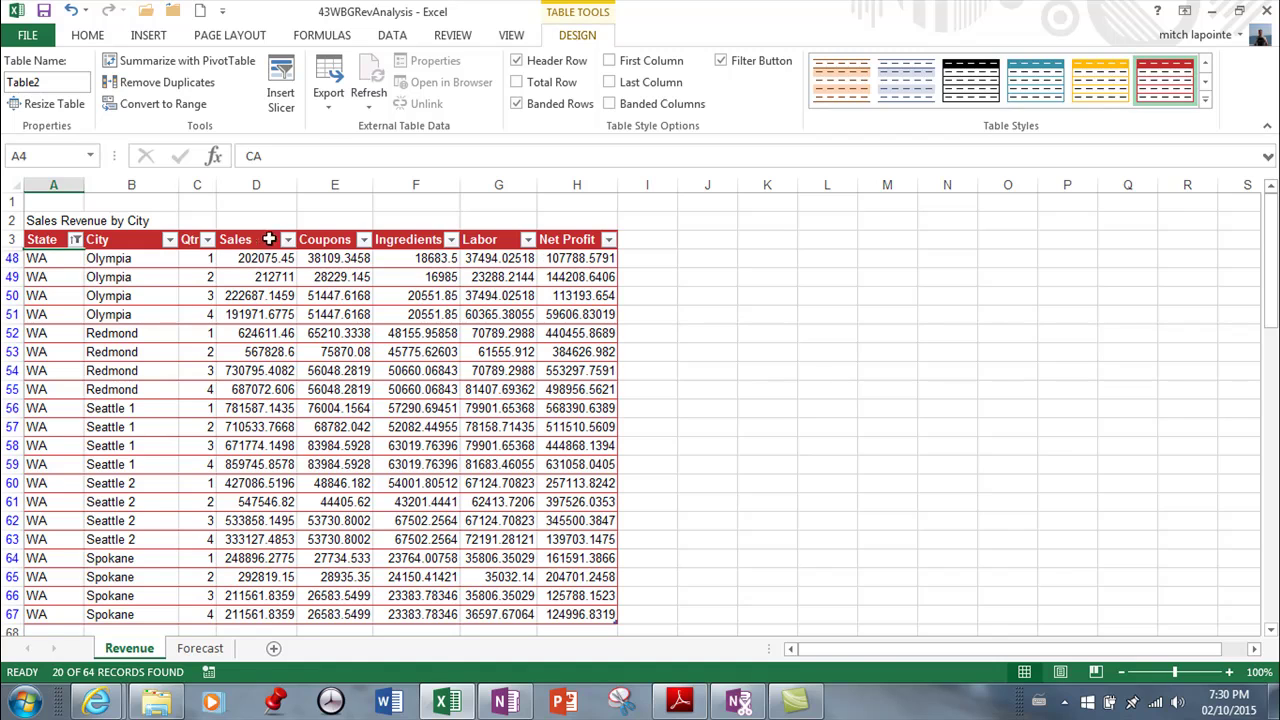
Add a Sales greater-than 220000 number filter, leaving 15 of 64 WA records.
click(288, 239)
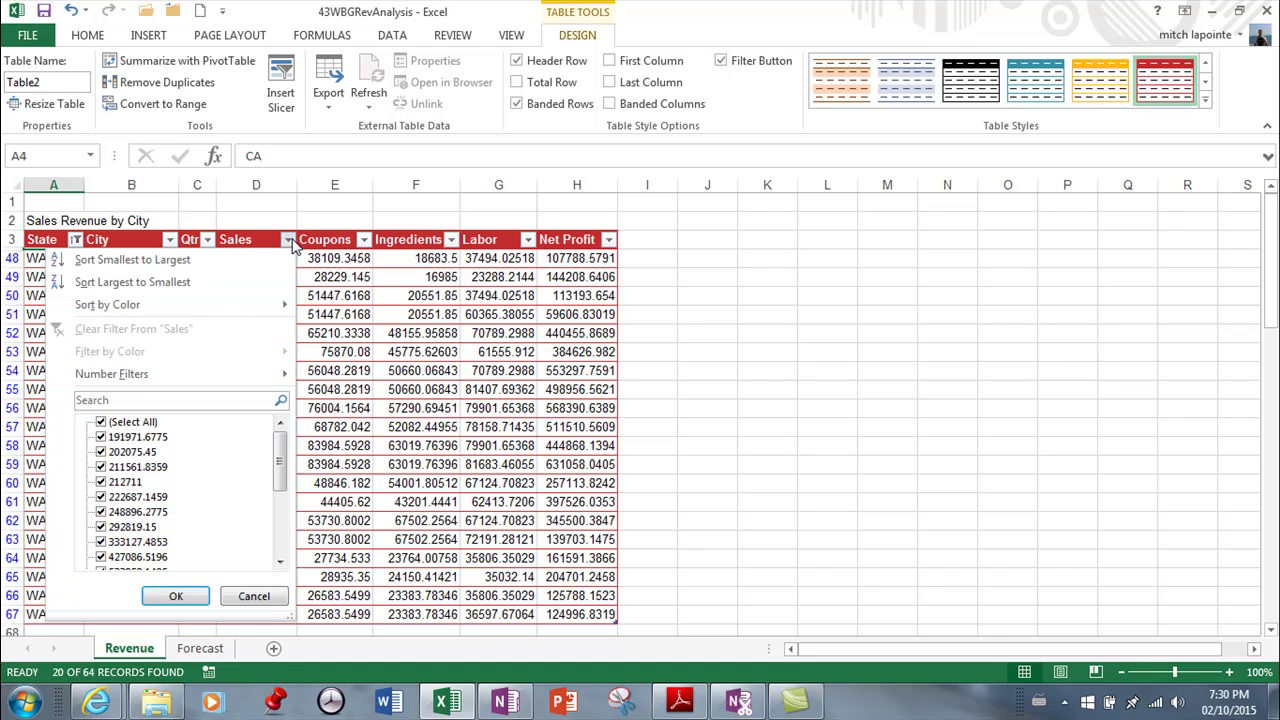
mouse_move(118, 376)
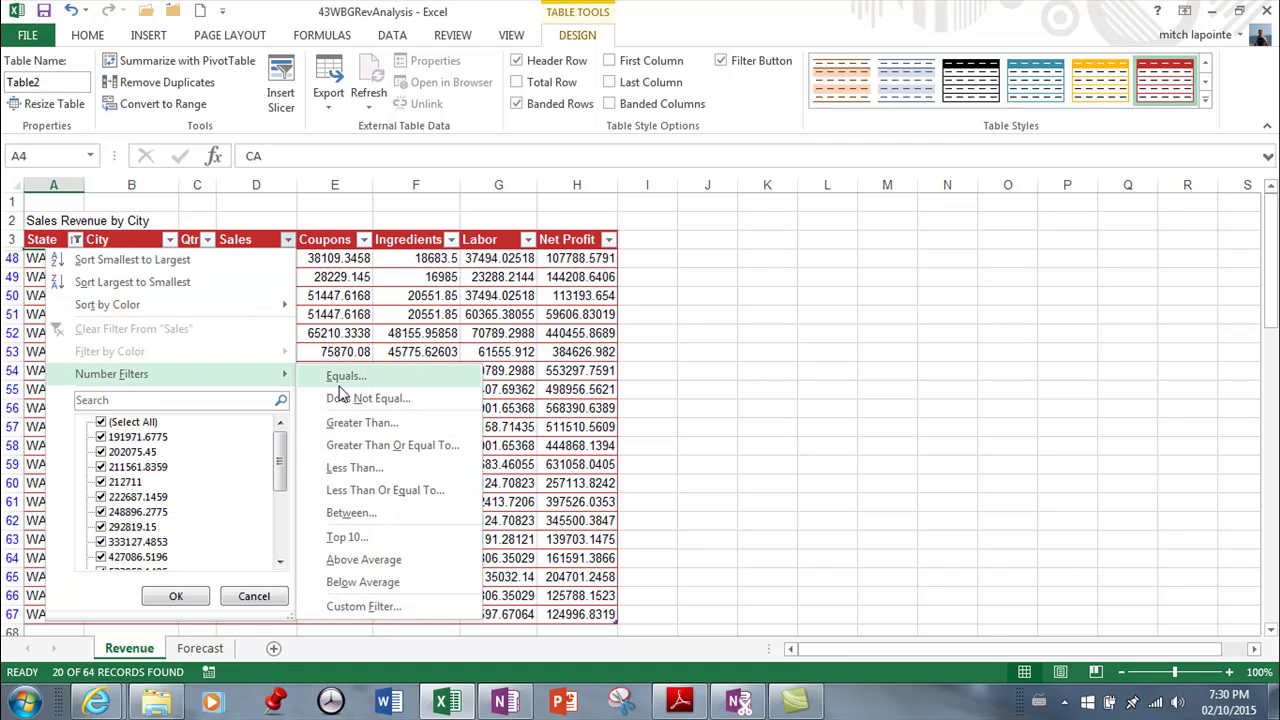
click(350, 427)
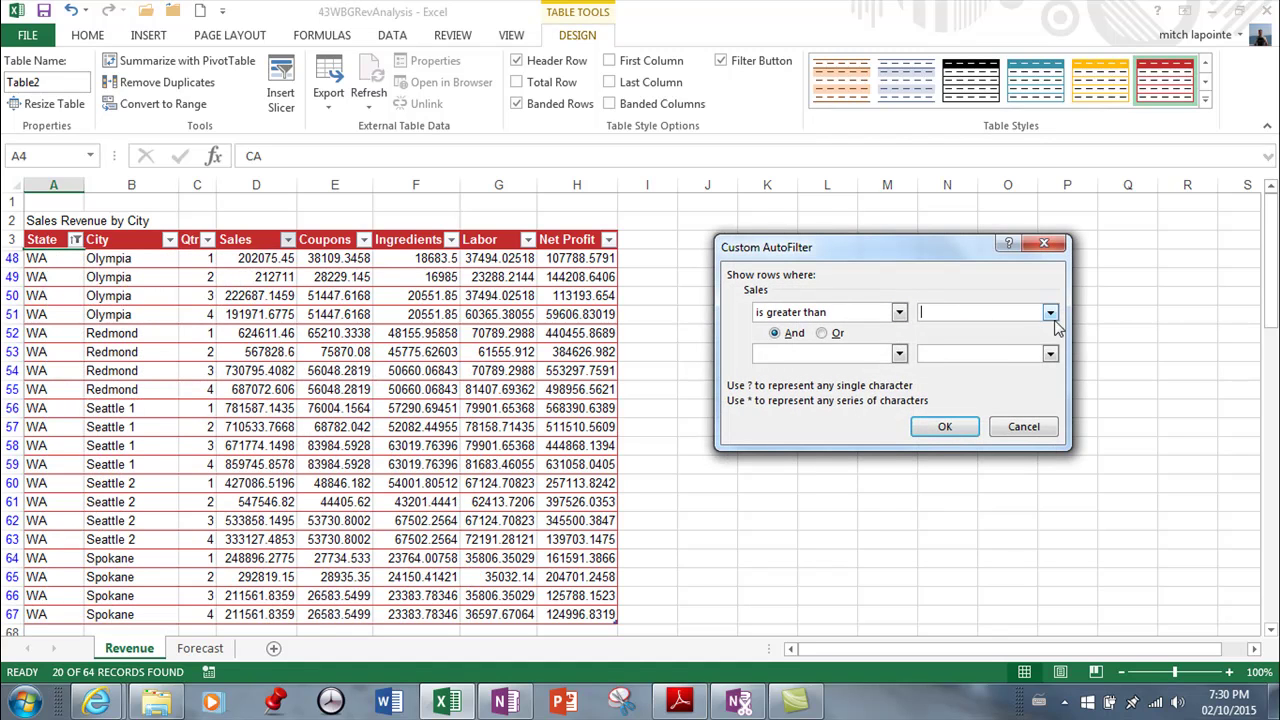
click(1050, 313)
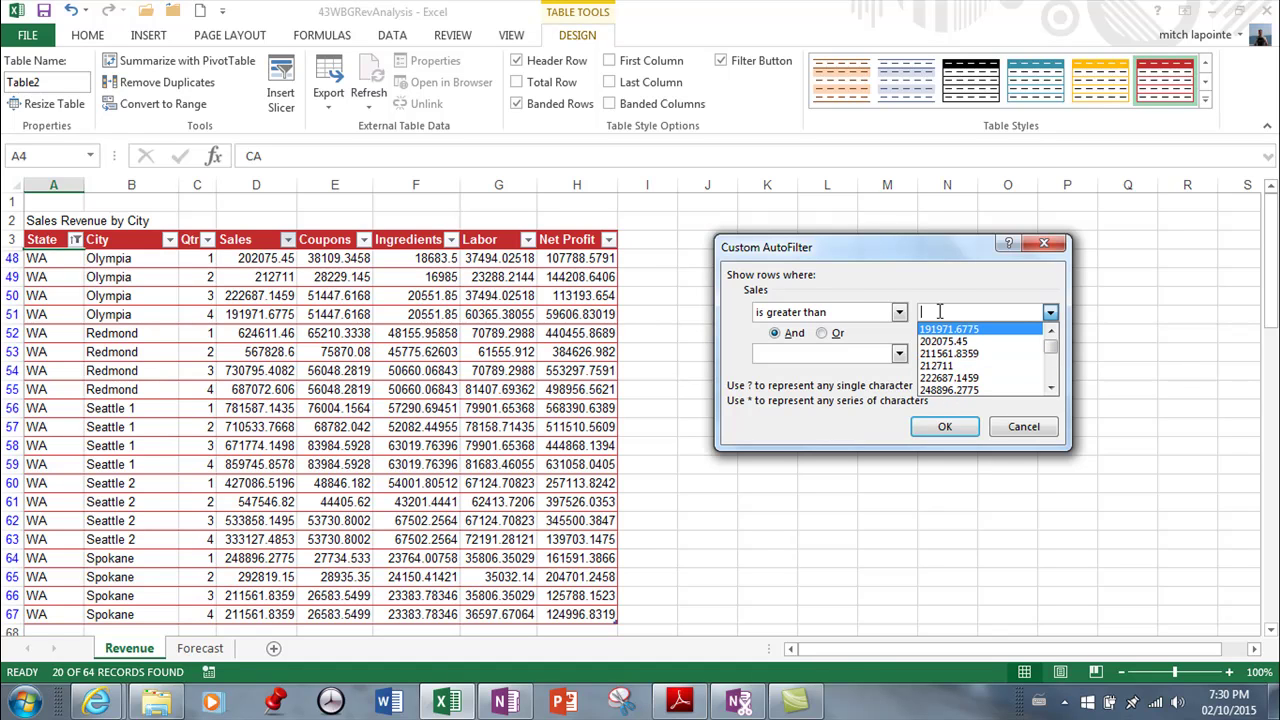
text(220000)
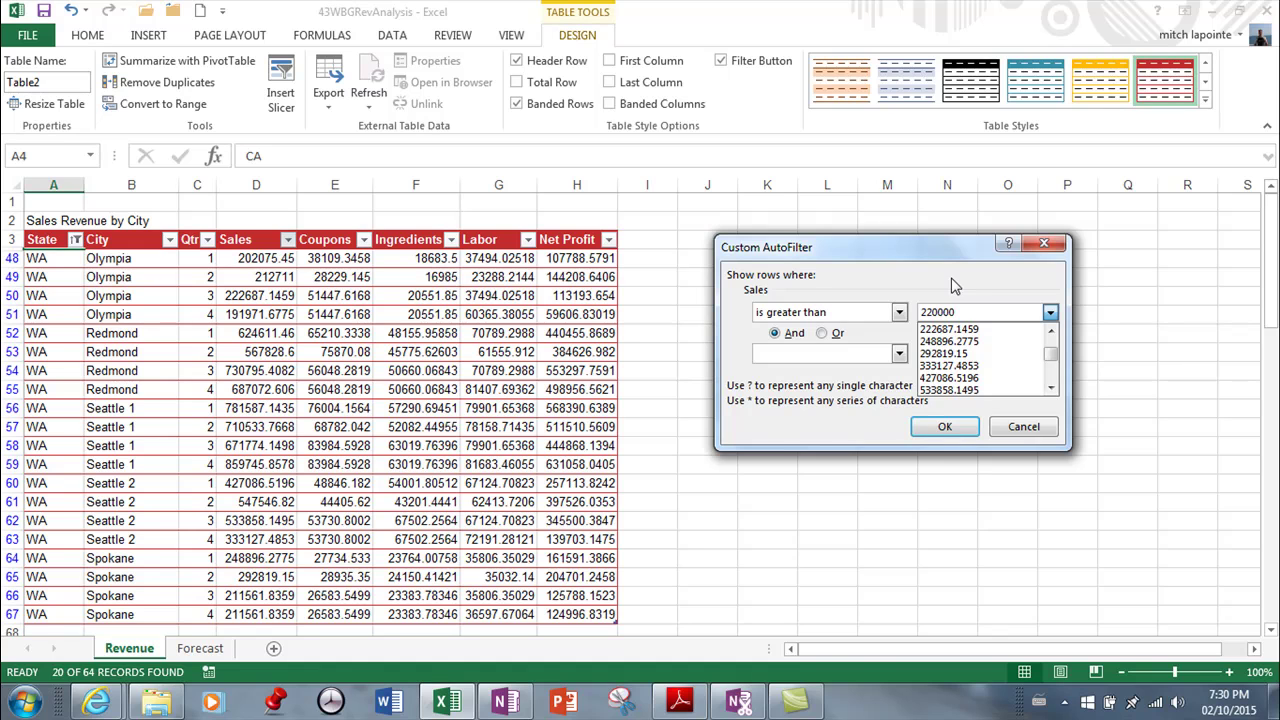
click(947, 428)
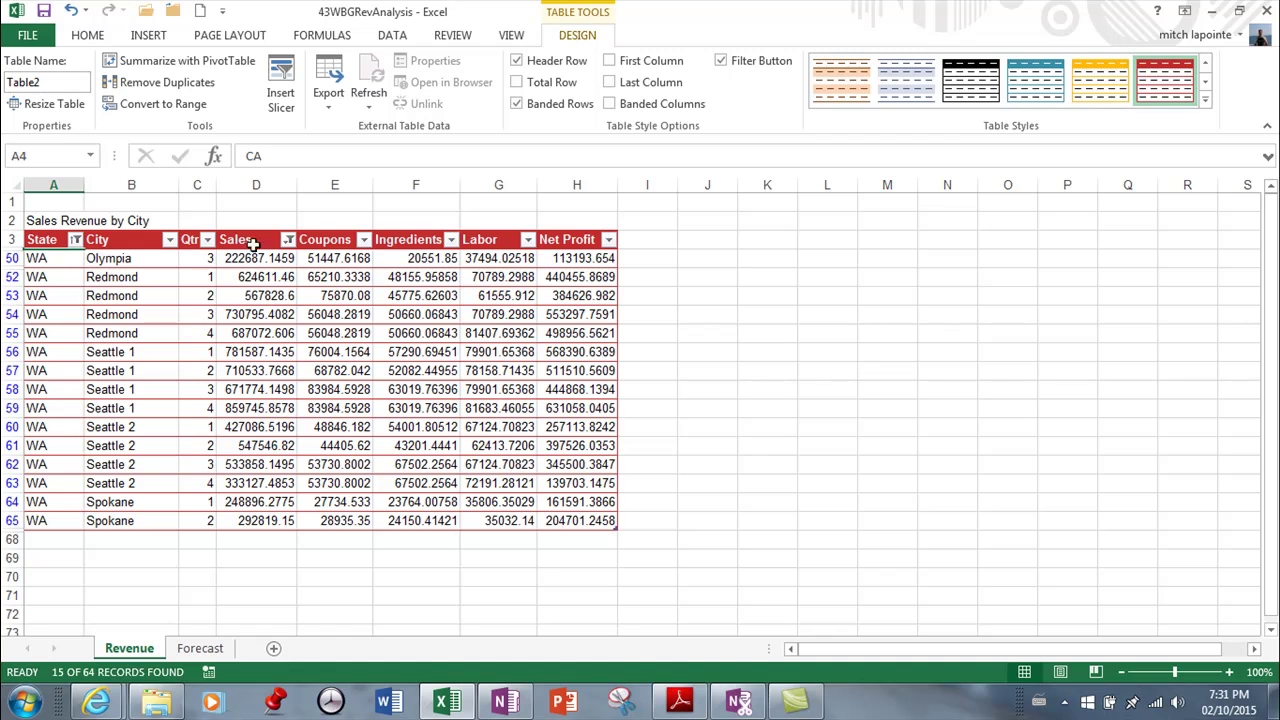
Clear the Sales and State filters and scroll through all 64 records, CA through WA.
click(287, 239)
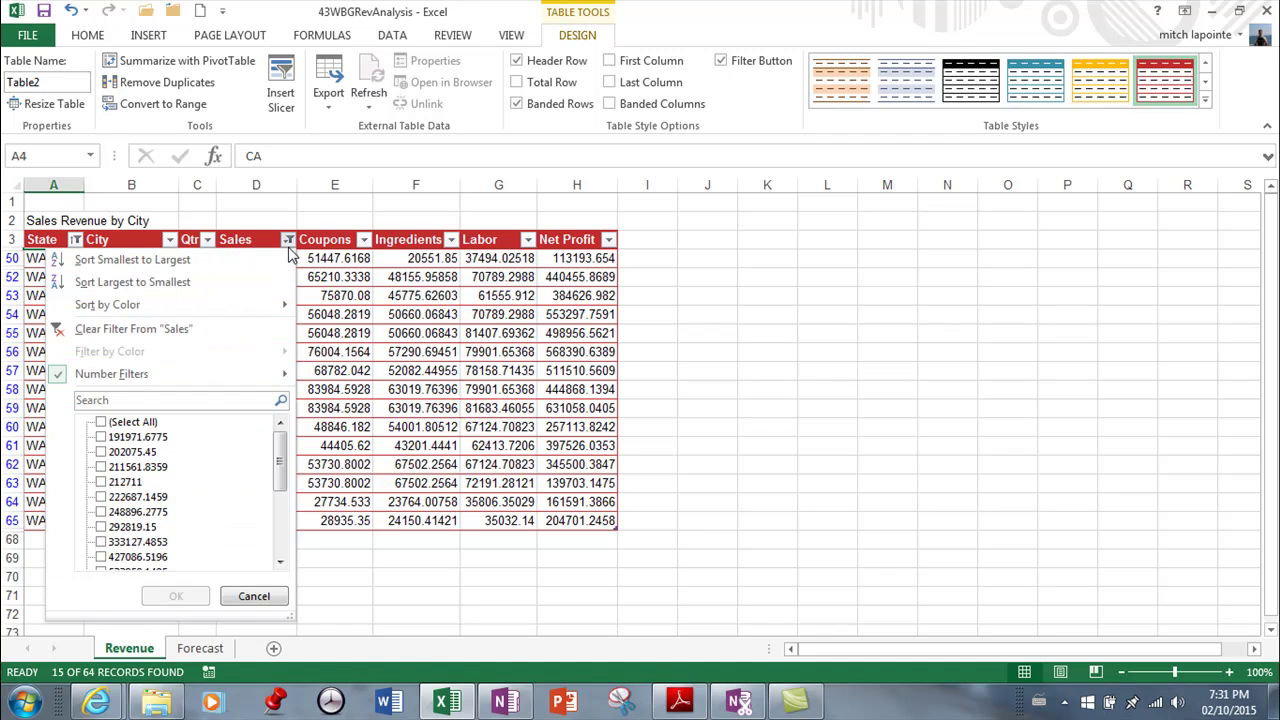
click(165, 328)
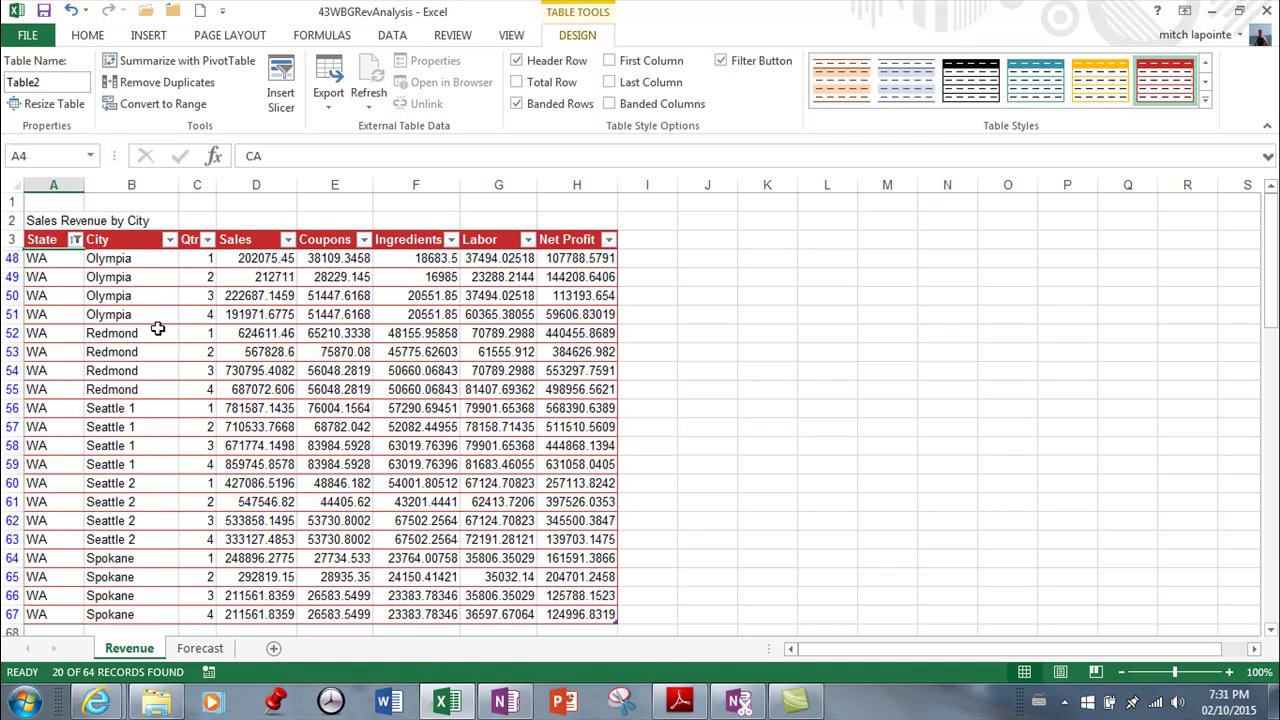
click(77, 240)
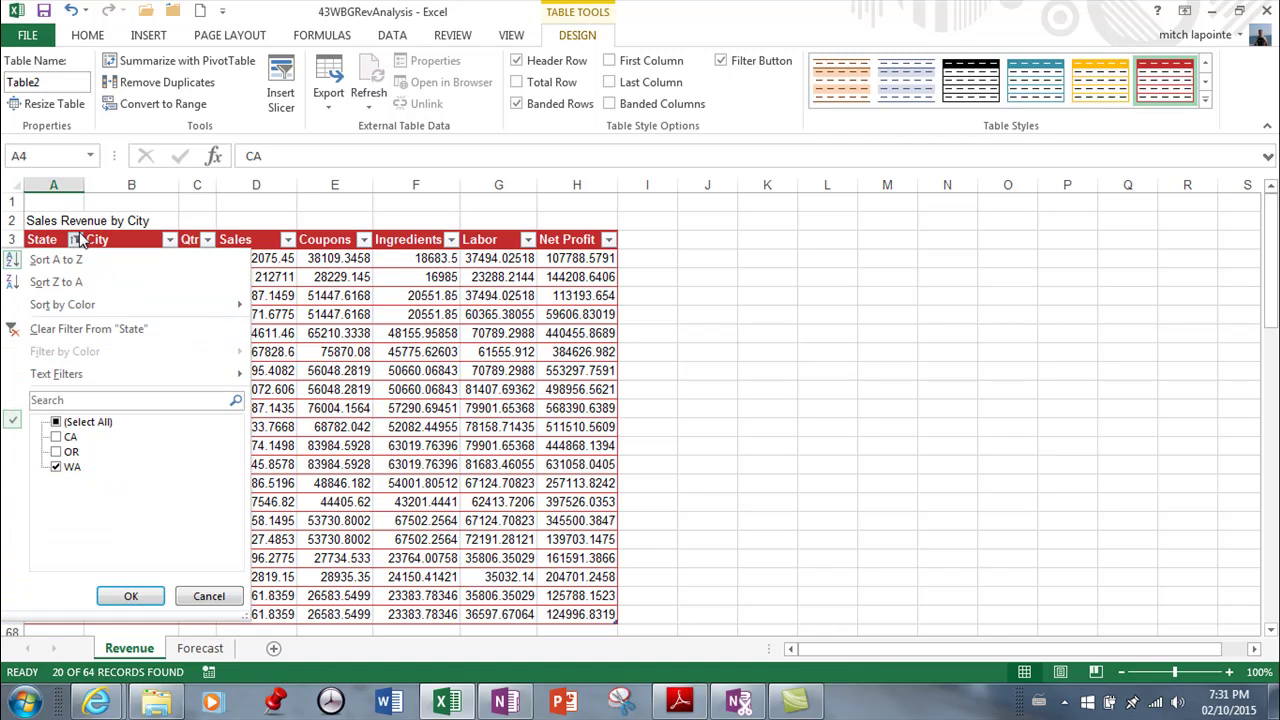
click(79, 332)
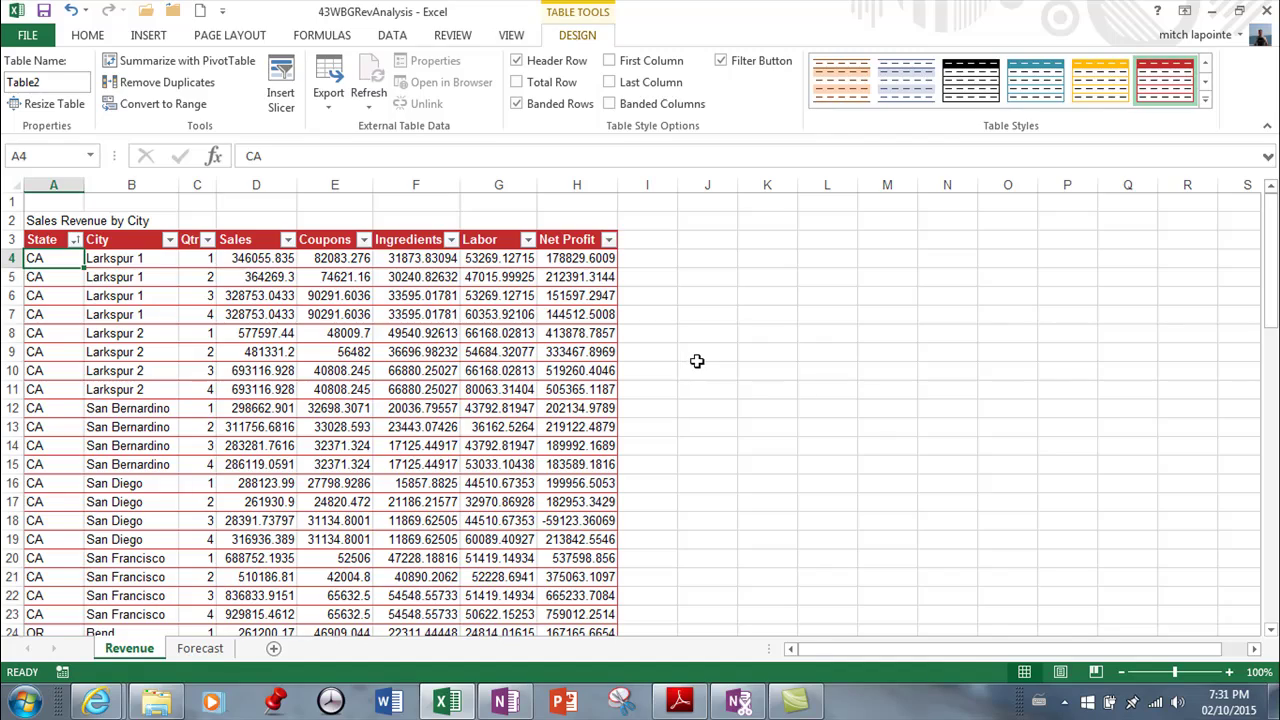
scroll(701, 357, down, 13)
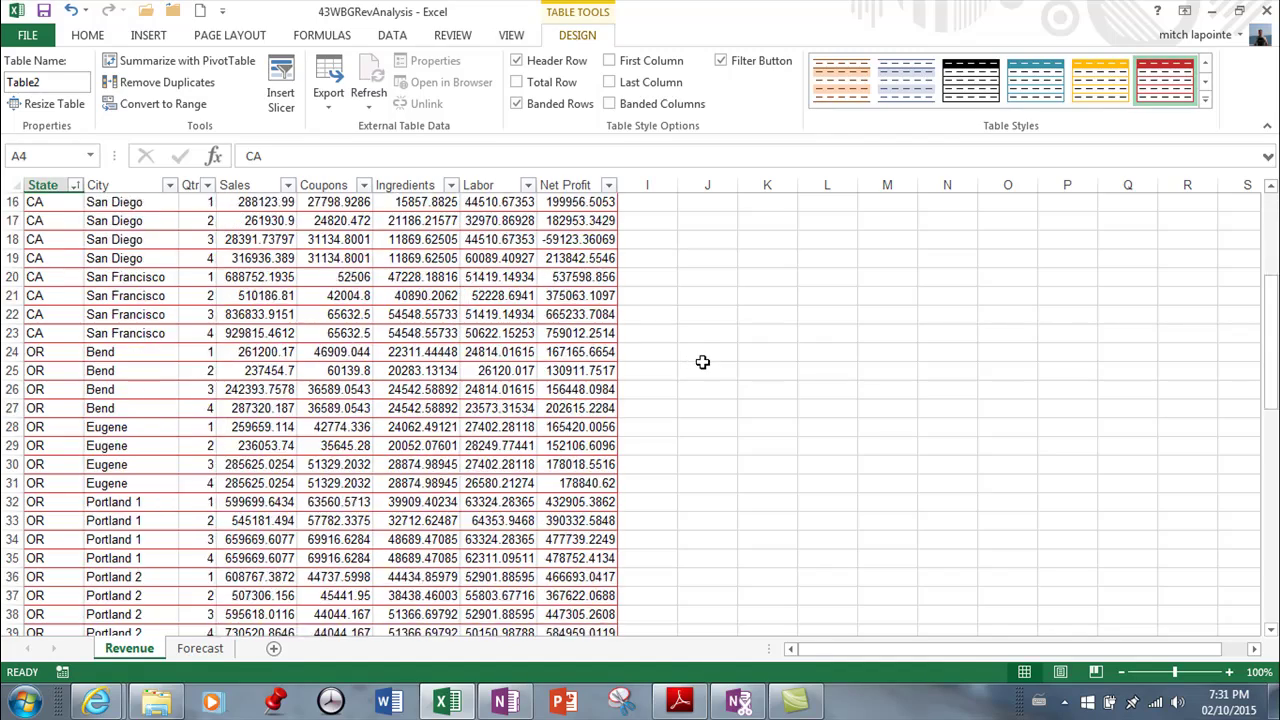
scroll(701, 363, down, 3)
scroll(701, 350, up, 13)
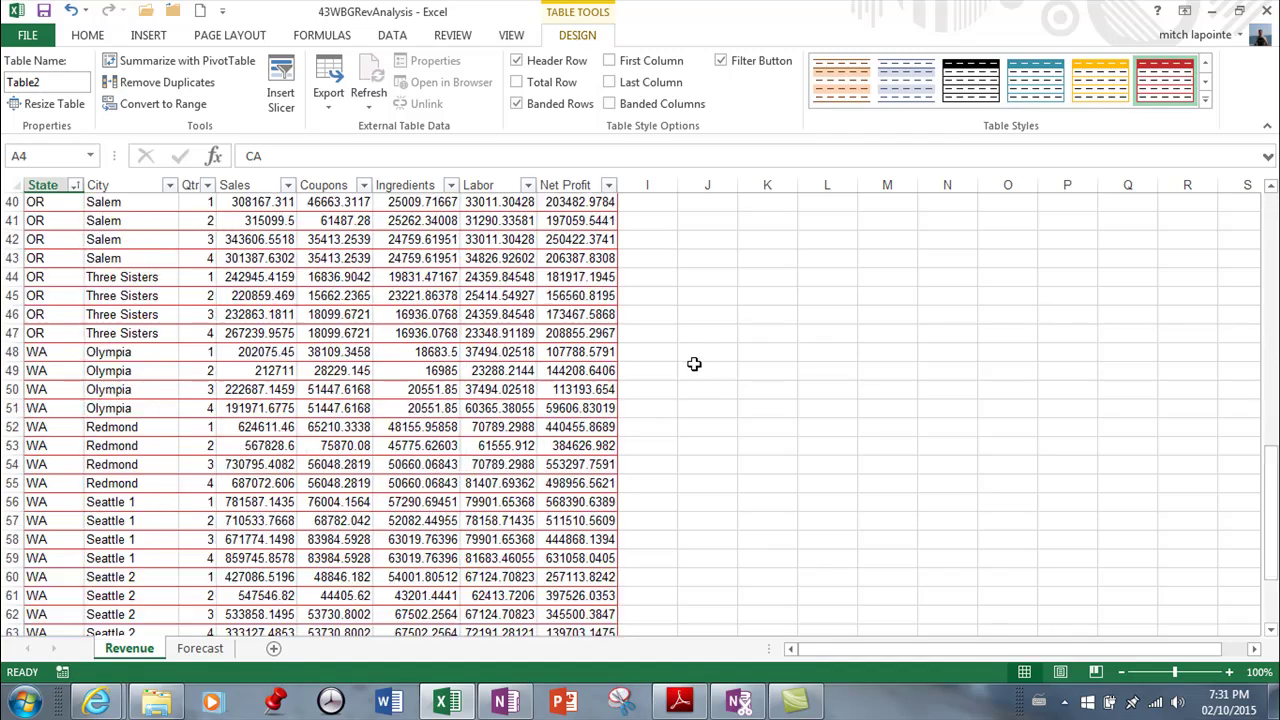
scroll(701, 346, up, 3)
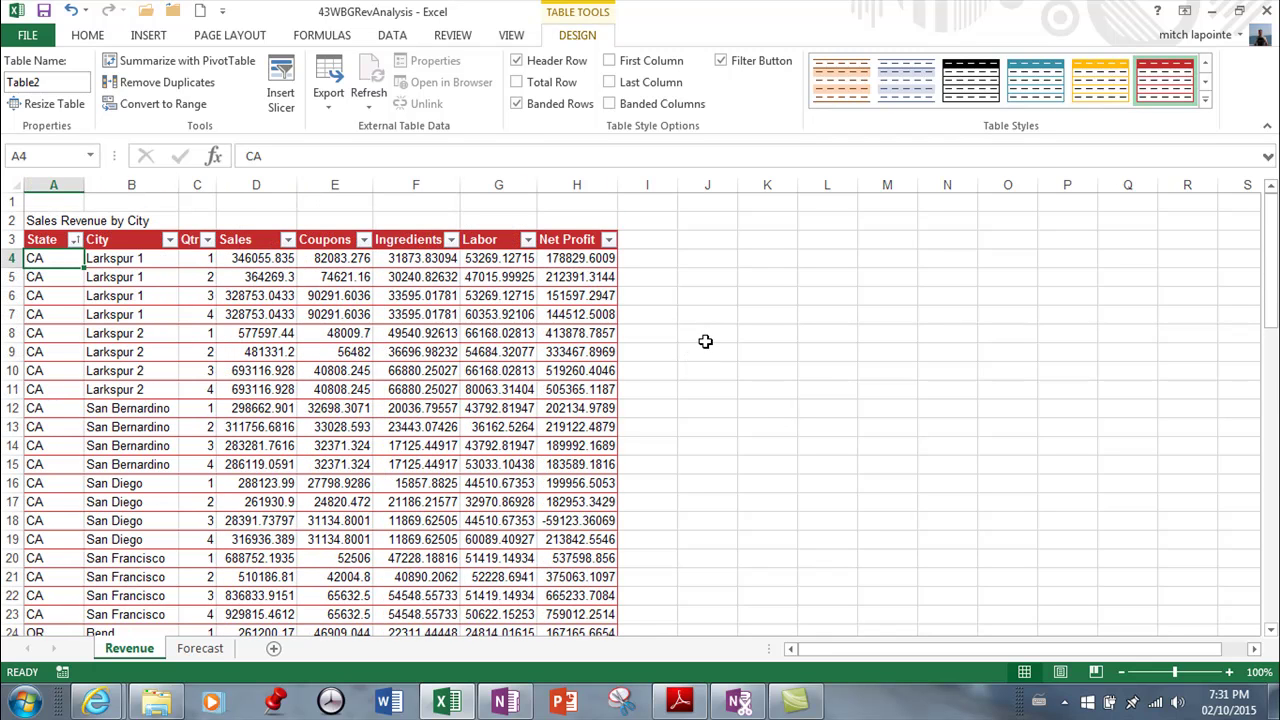